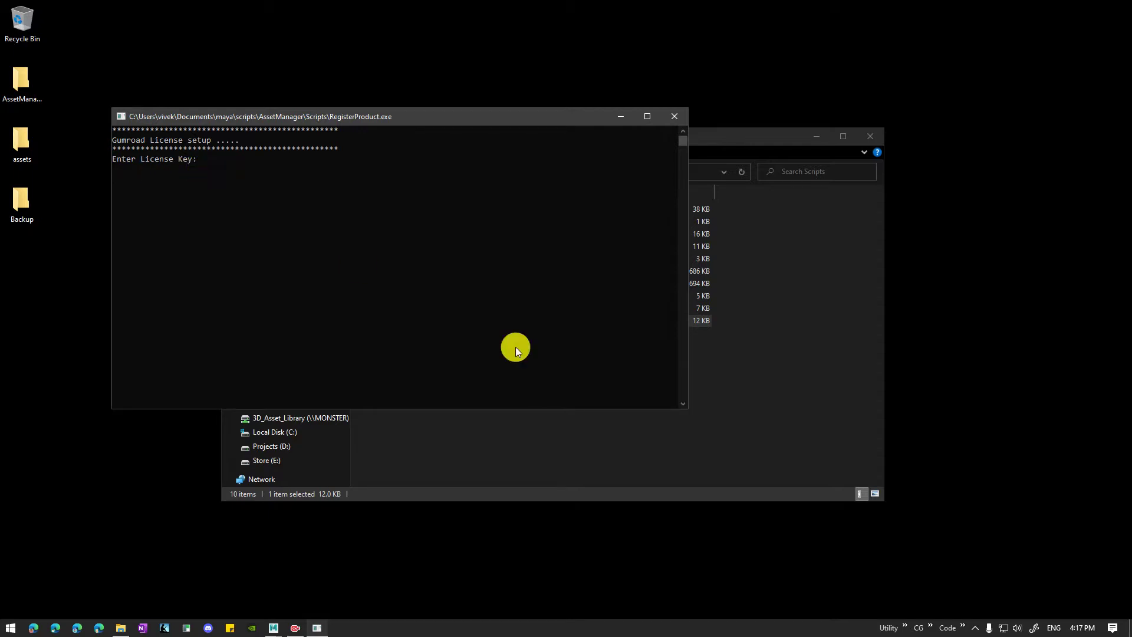
Enter the product license key in the Gumroad registration console and close the console once registration is complete
{"action": "left_click", "coordinate": [887, 573]}
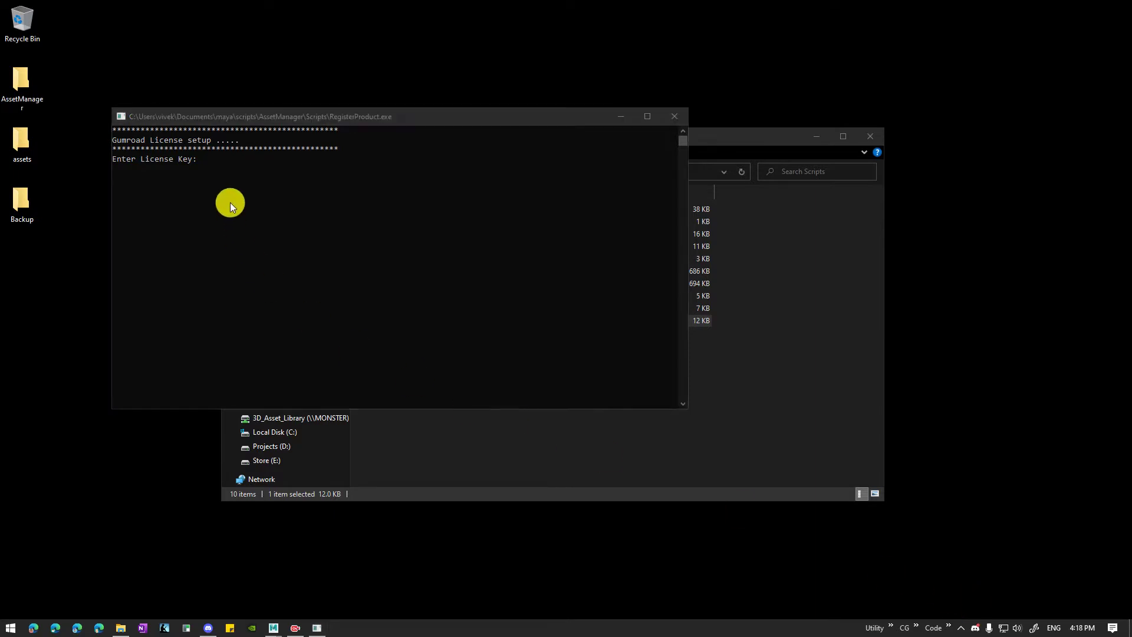
{"action": "left_click", "coordinate": [213, 163]}
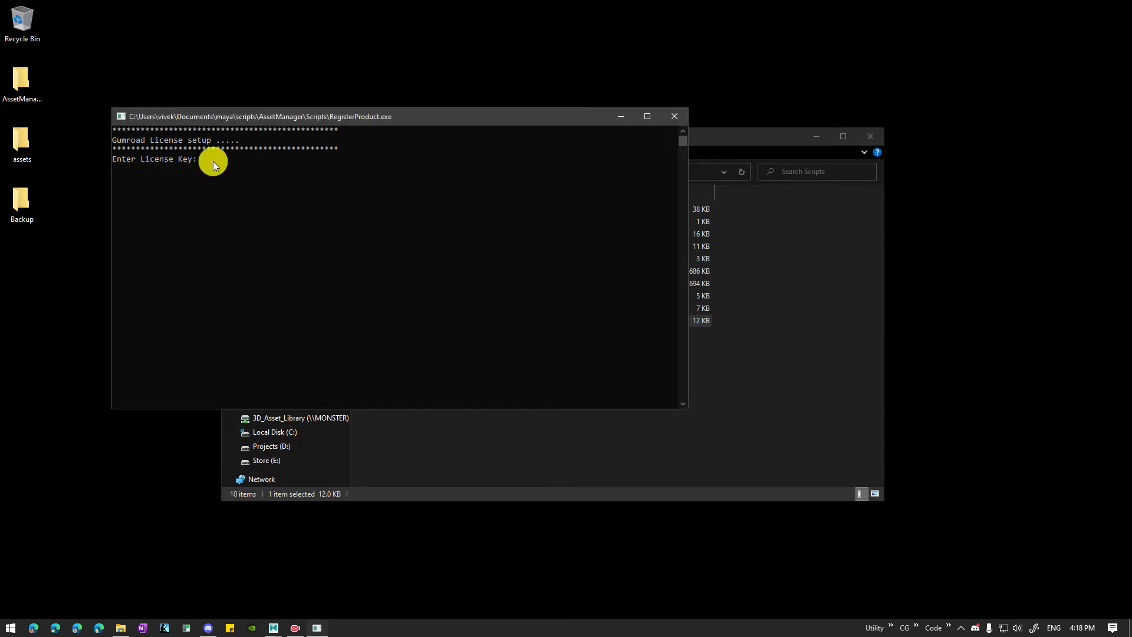
{"action": "key", "text": "ctrl+v"}
{"action": "key", "text": "Return"}
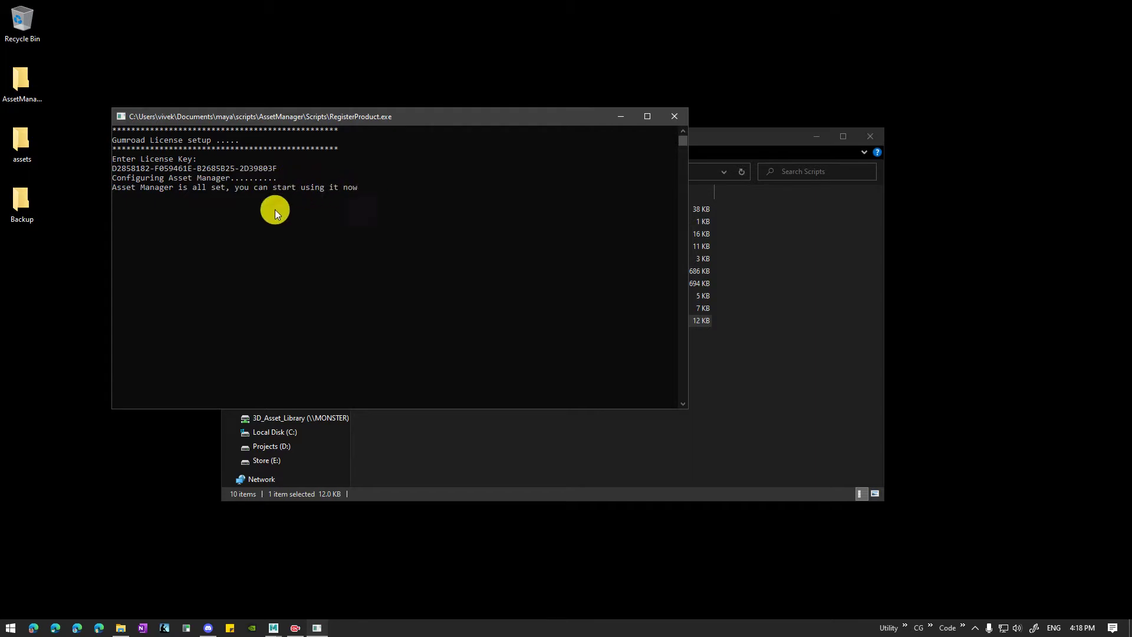
{"action": "left_click", "coordinate": [671, 117]}
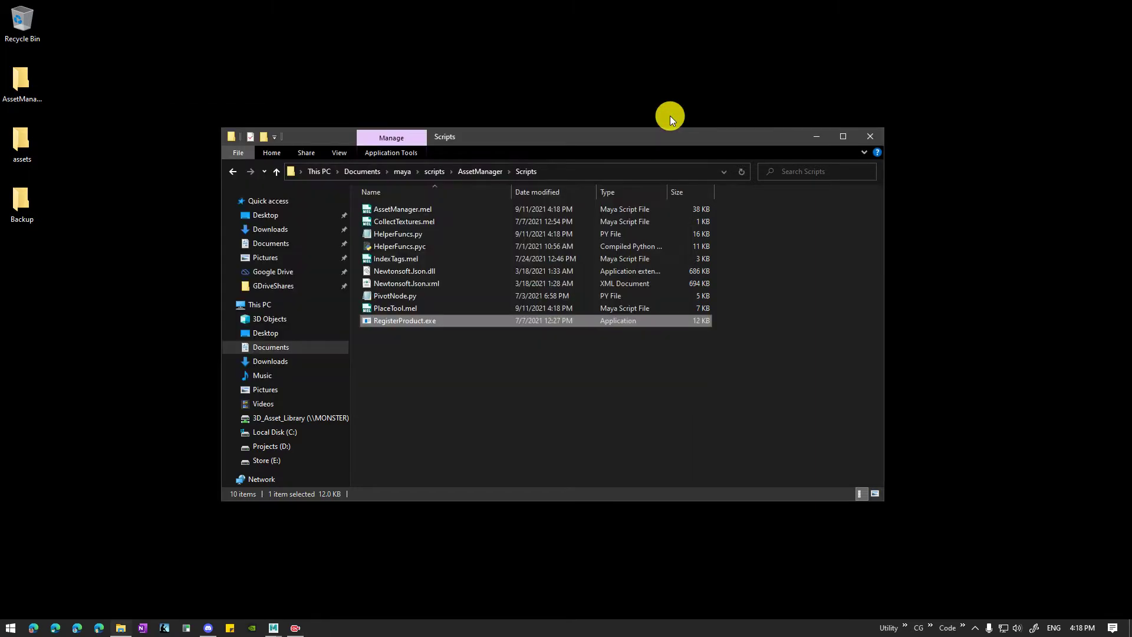
{"action": "left_click", "coordinate": [521, 407]}
Switch to the Autodesk Maya 2018 scene window and show the Sample shelf
{"action": "left_click", "coordinate": [275, 628]}
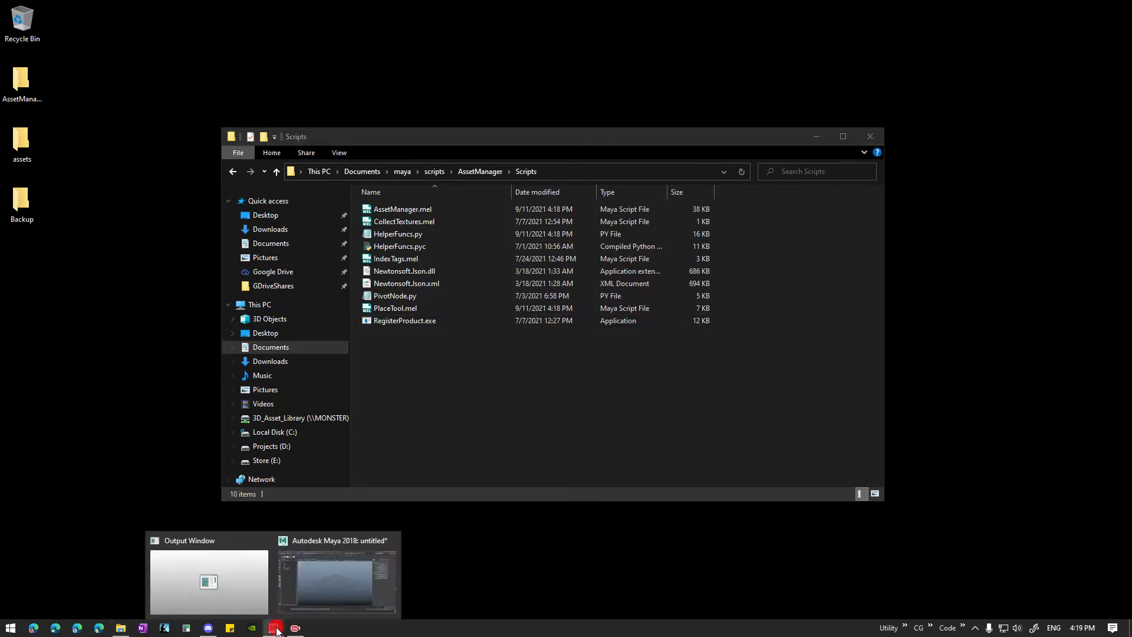
{"action": "left_click", "coordinate": [316, 574]}
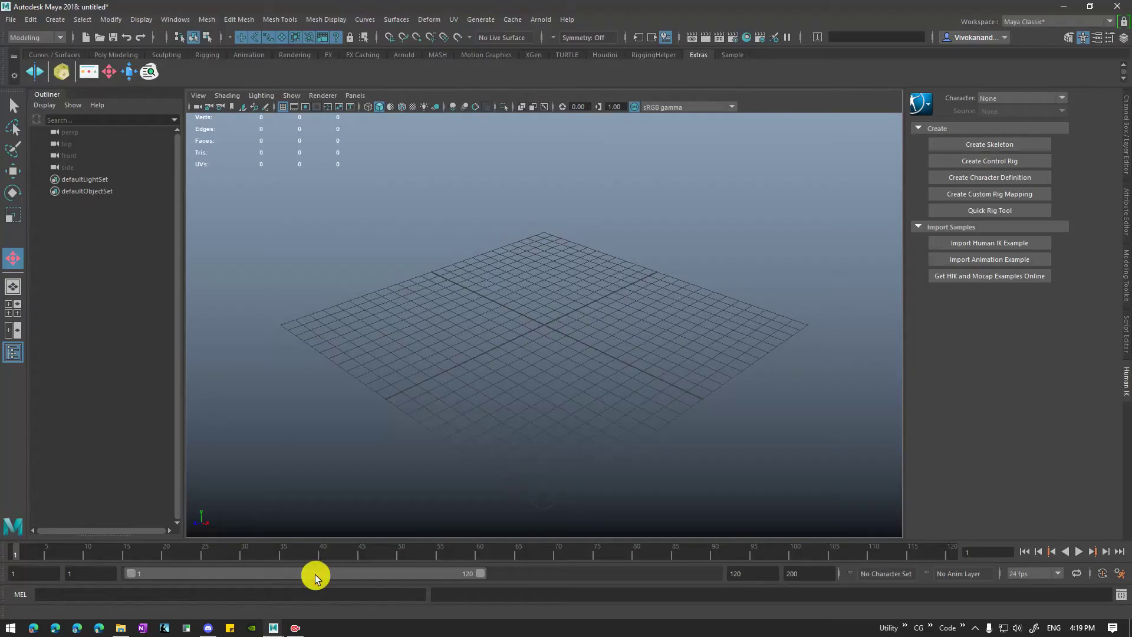
{"action": "left_click", "coordinate": [457, 327]}
{"action": "left_click", "coordinate": [732, 54]}
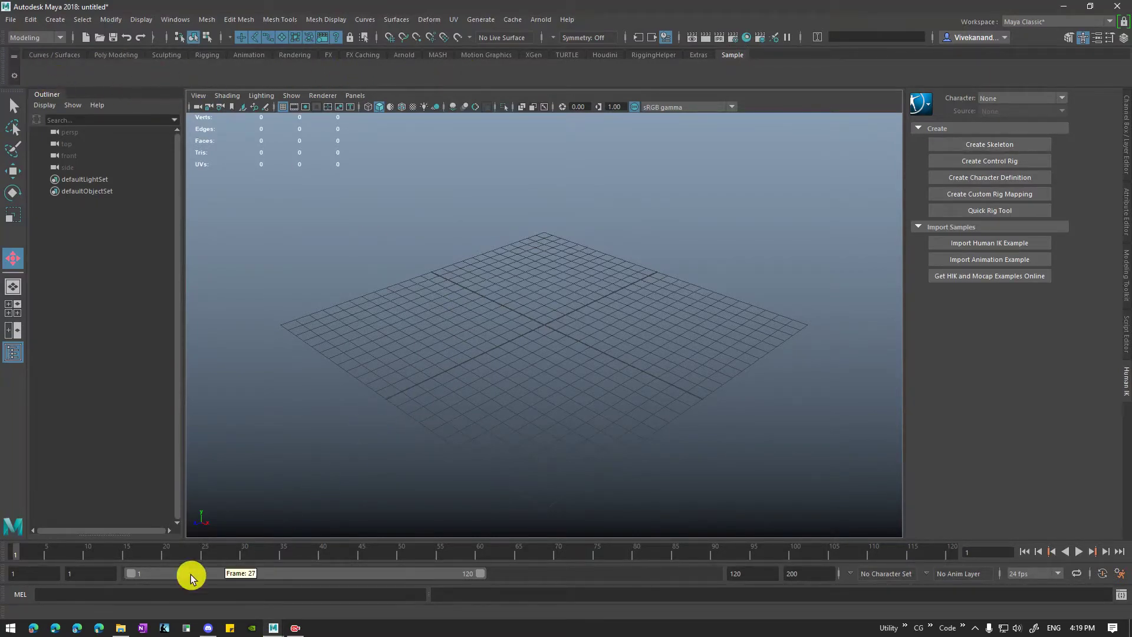
Load Install.mel from the AssetManager folder into the Maya viewport to install the tools on the Sample shelf, and minimize the folder window
{"action": "left_click", "coordinate": [120, 627]}
{"action": "left_click_drag", "start_coordinate": [505, 135], "coordinate": [780, 109]}
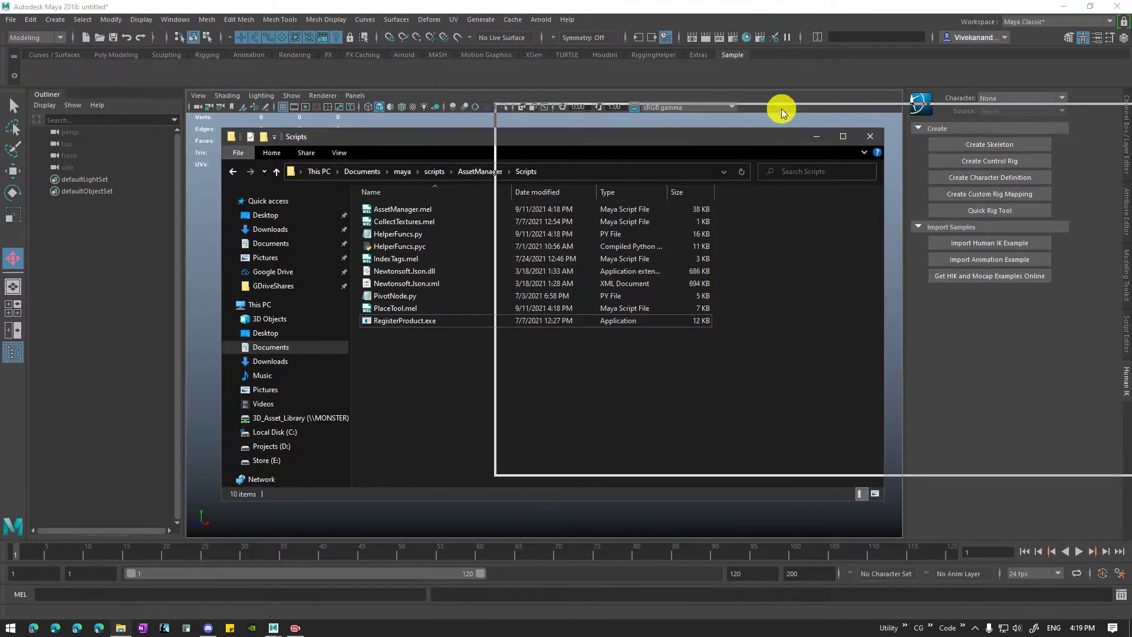
{"action": "left_click", "coordinate": [748, 145]}
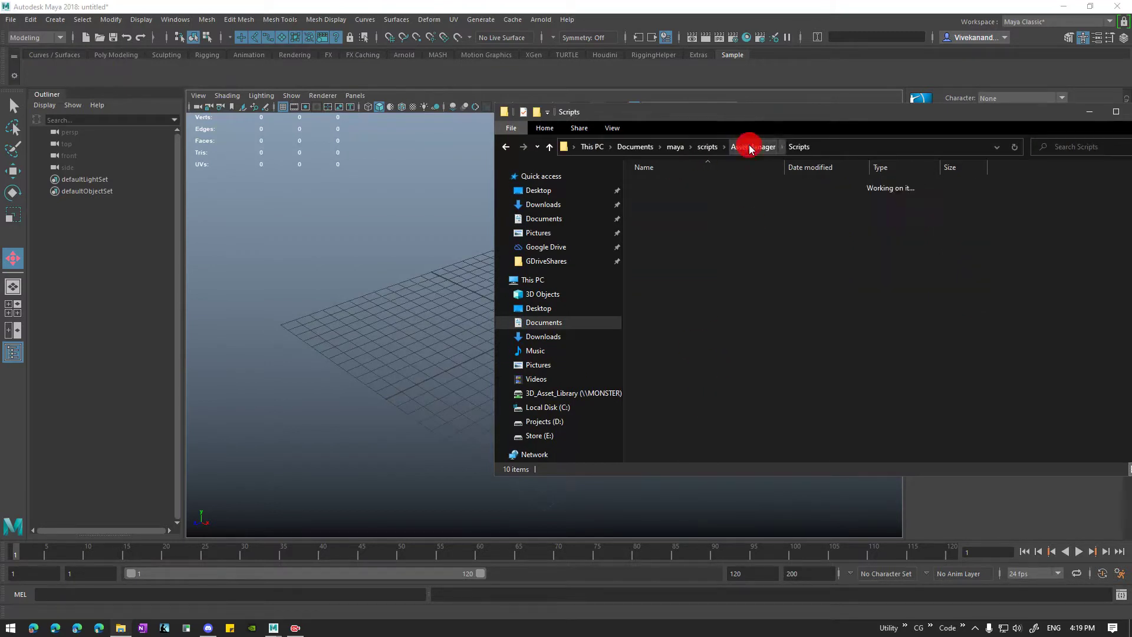
{"action": "left_click_drag", "start_coordinate": [659, 225], "coordinate": [358, 245]}
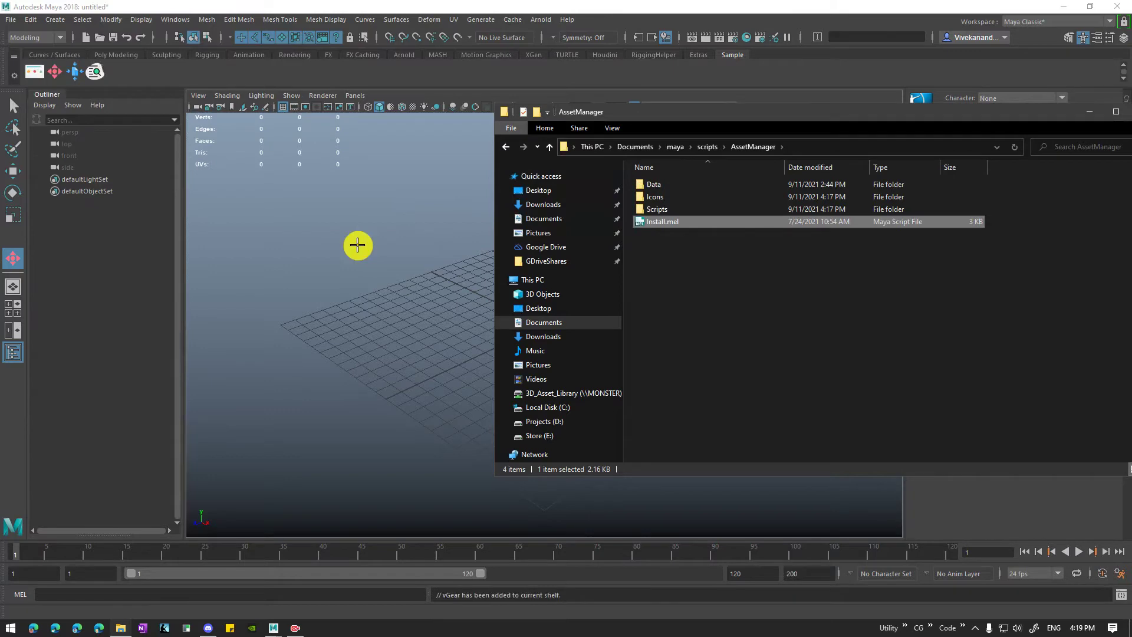
{"action": "left_click_drag", "start_coordinate": [1038, 117], "coordinate": [875, 129]}
{"action": "left_click", "coordinate": [925, 124]}
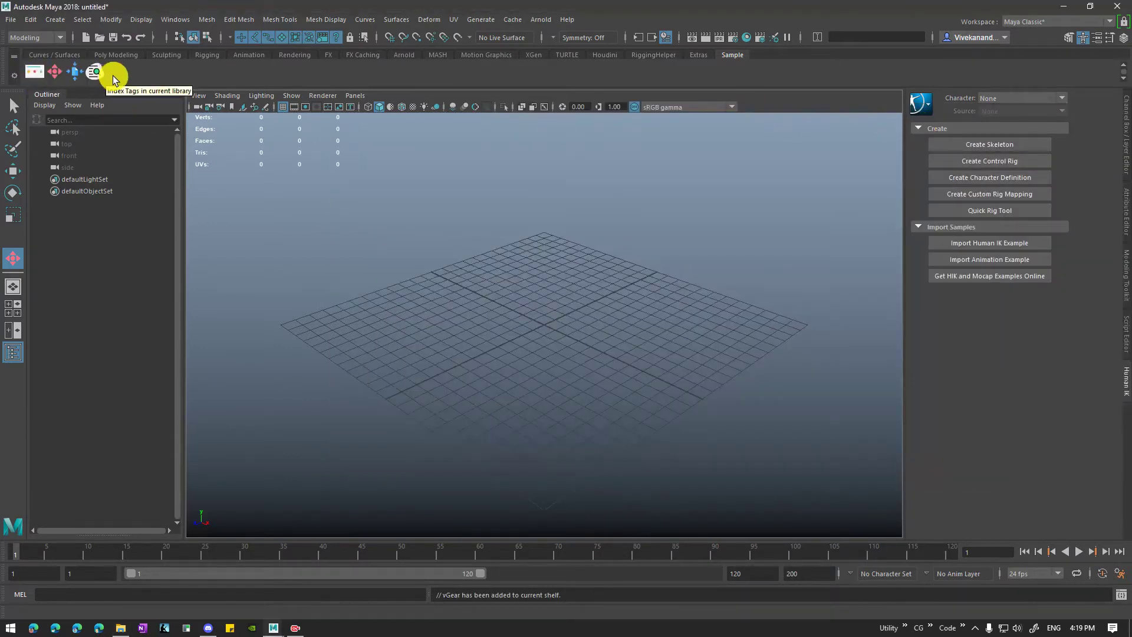
Launch the Asset Manager from the Sample shelf and open its library configuration
{"action": "left_click", "coordinate": [34, 69]}
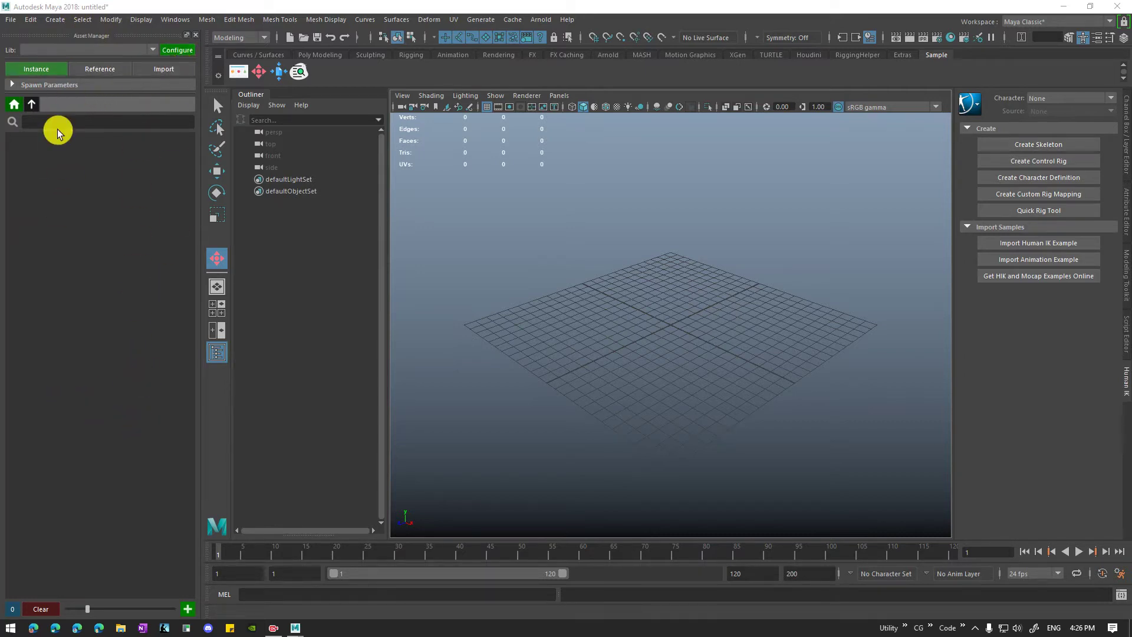
{"action": "left_click", "coordinate": [171, 52]}
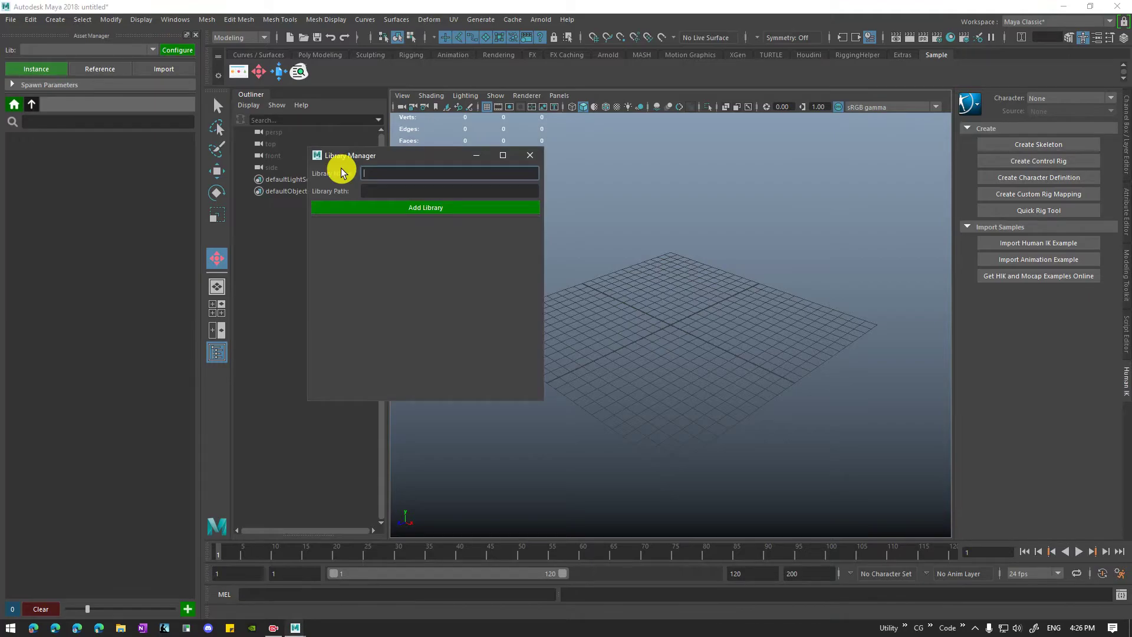
Delete the IObit Uninstaller shortcut from the desktop and create a new desktop folder named Lib
{"action": "key", "text": "super+d"}
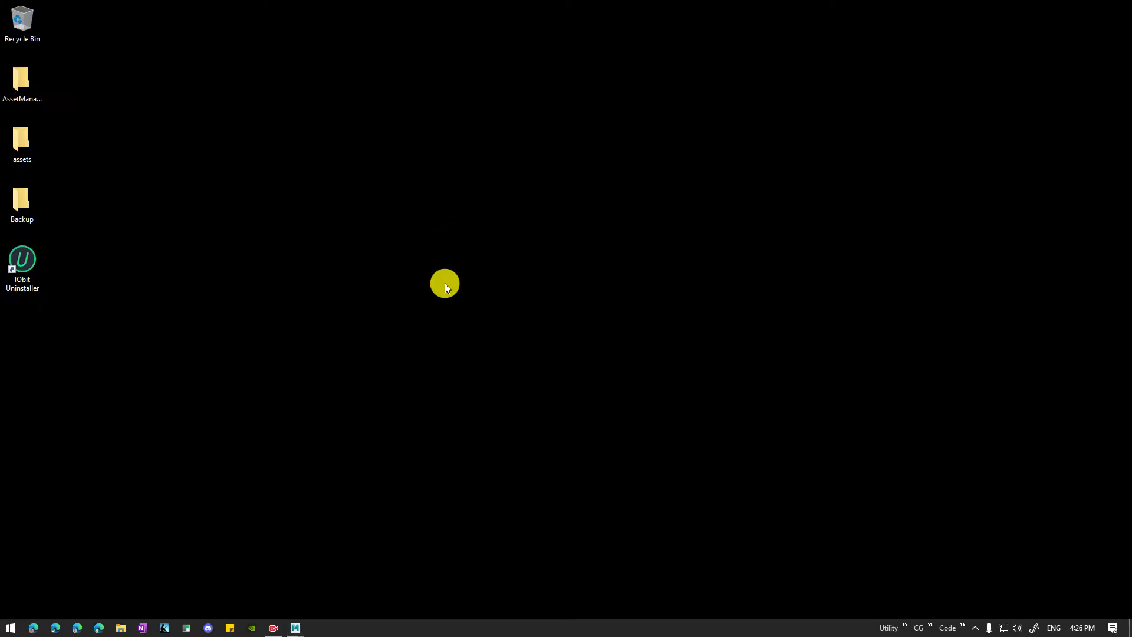
{"action": "key", "text": "Delete"}
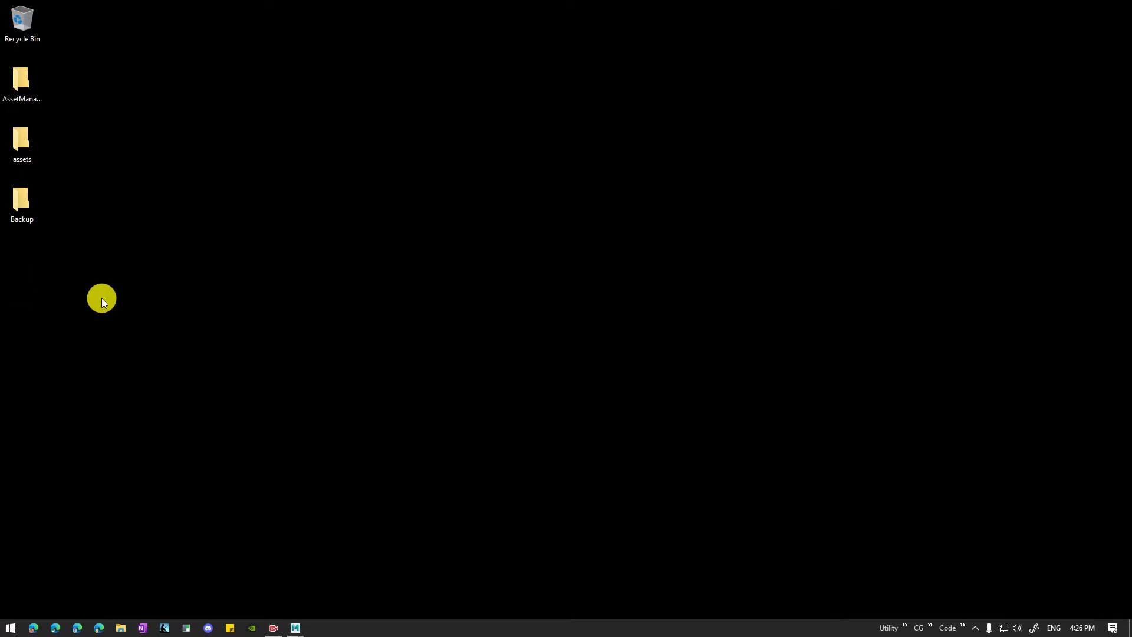
{"action": "key", "text": "ctrl+shift+n"}
{"action": "type", "text": "Lib"}
{"action": "key", "text": "Return"}
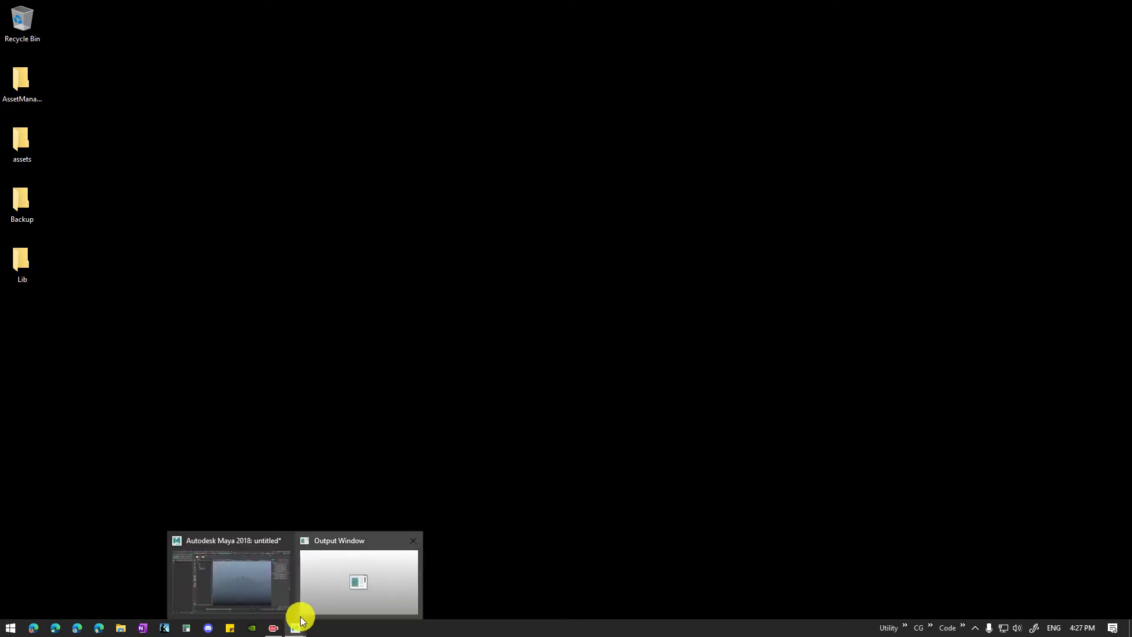
Copy the full path of the desktop's Lib folder and close its window
{"action": "double_click", "coordinate": [25, 264]}
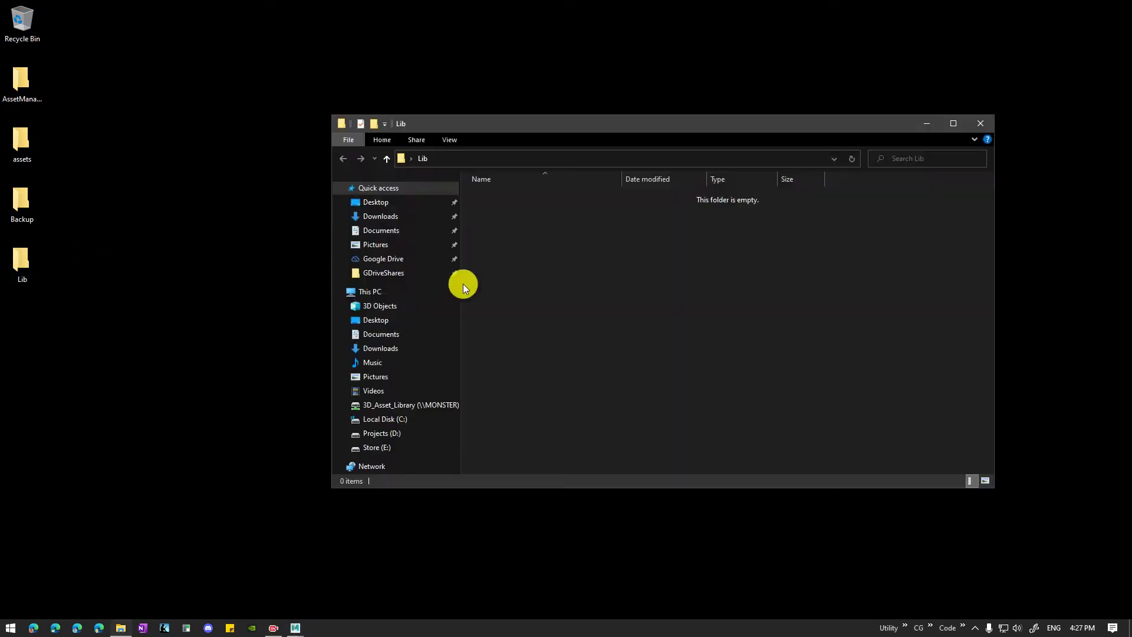
{"action": "left_click", "coordinate": [510, 156]}
{"action": "key", "text": "ctrl+c"}
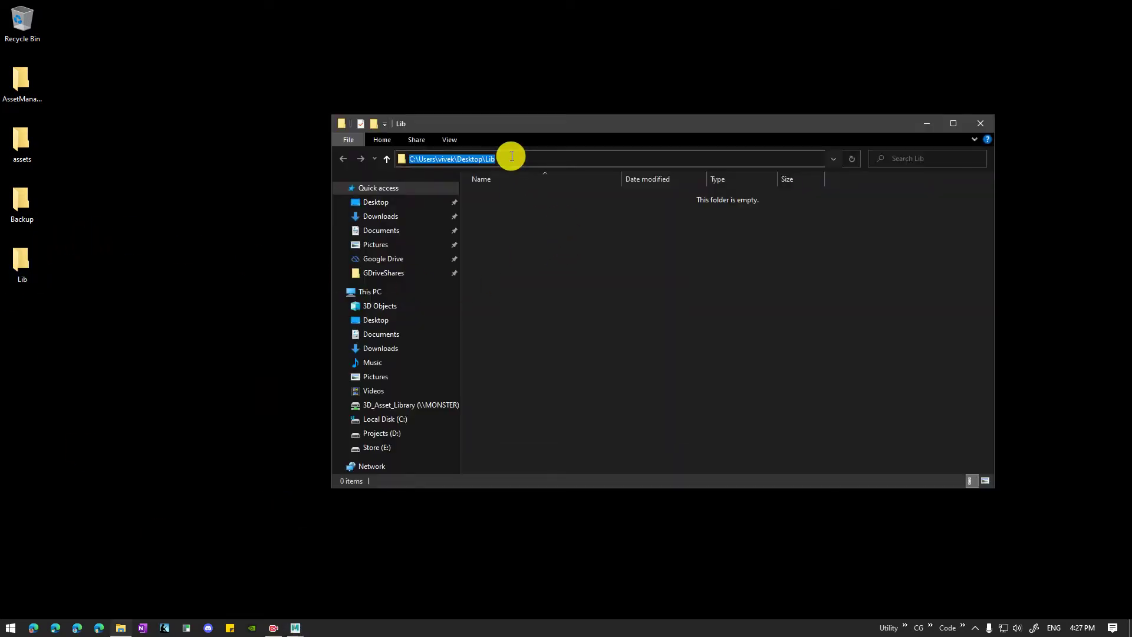
{"action": "left_click", "coordinate": [980, 124]}
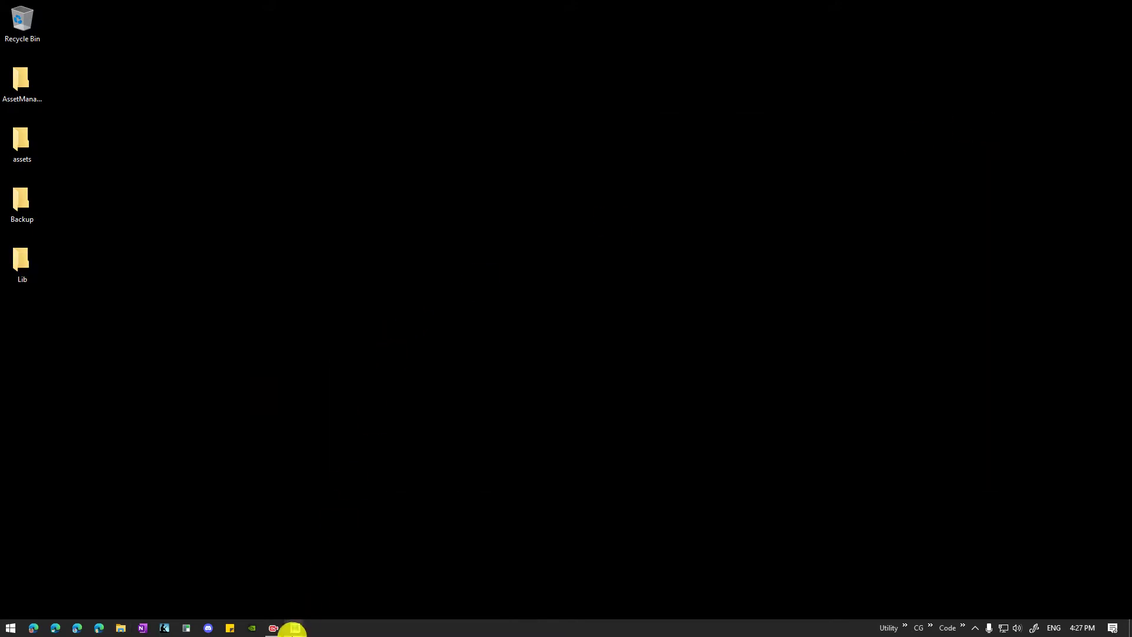
Switch back to Maya and add a library named "Desktop lib" using the copied Lib folder path, closing the Library Manager when done
{"action": "mouse_move", "coordinate": [293, 629]}
{"action": "left_click", "coordinate": [345, 585]}
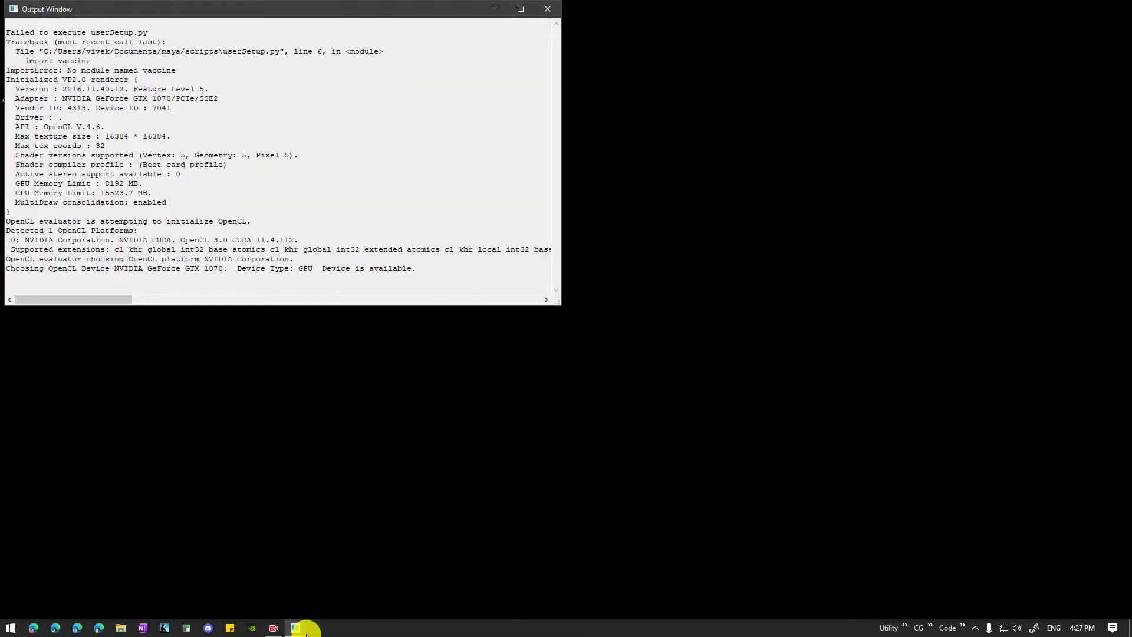
{"action": "left_click", "coordinate": [271, 593]}
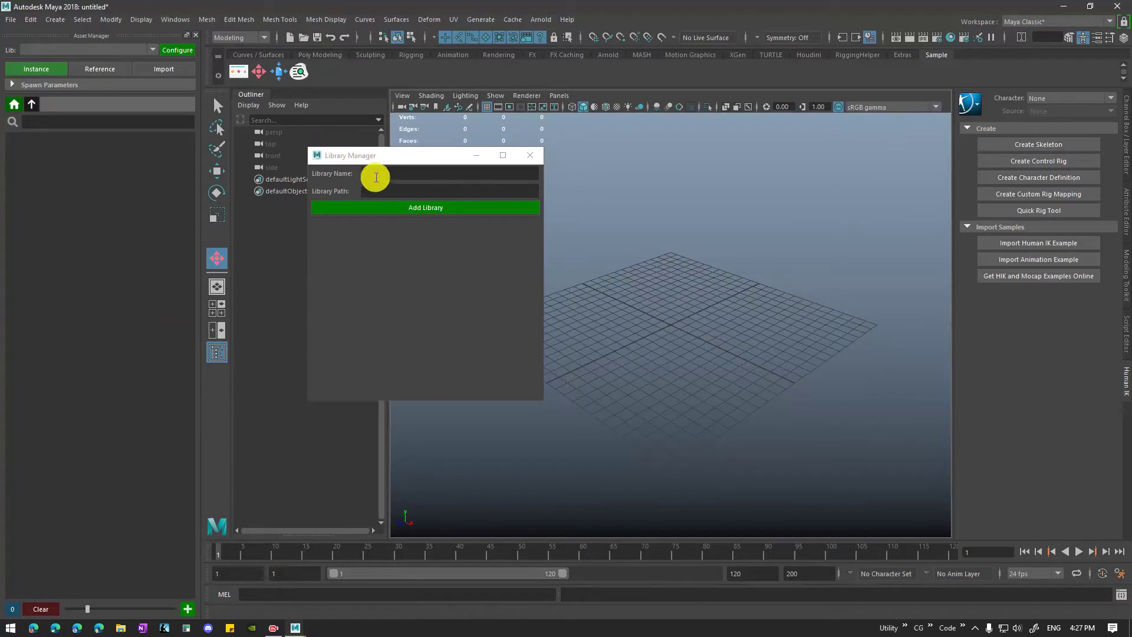
{"action": "left_click", "coordinate": [376, 175]}
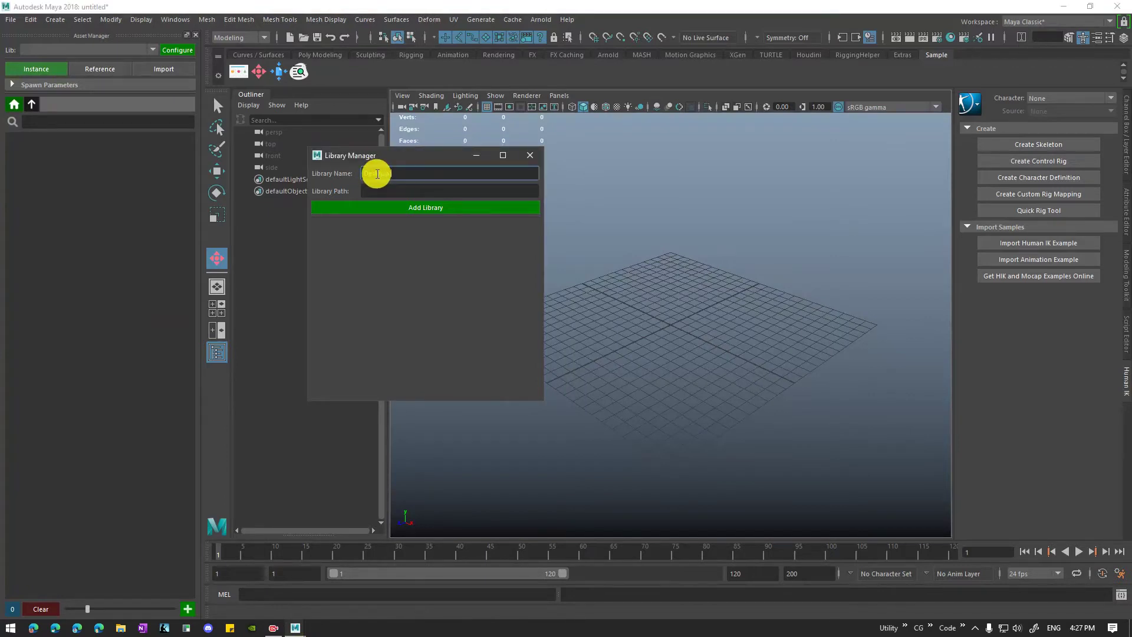
{"action": "type", "text": "Desktop lib"}
{"action": "left_click", "coordinate": [378, 190]}
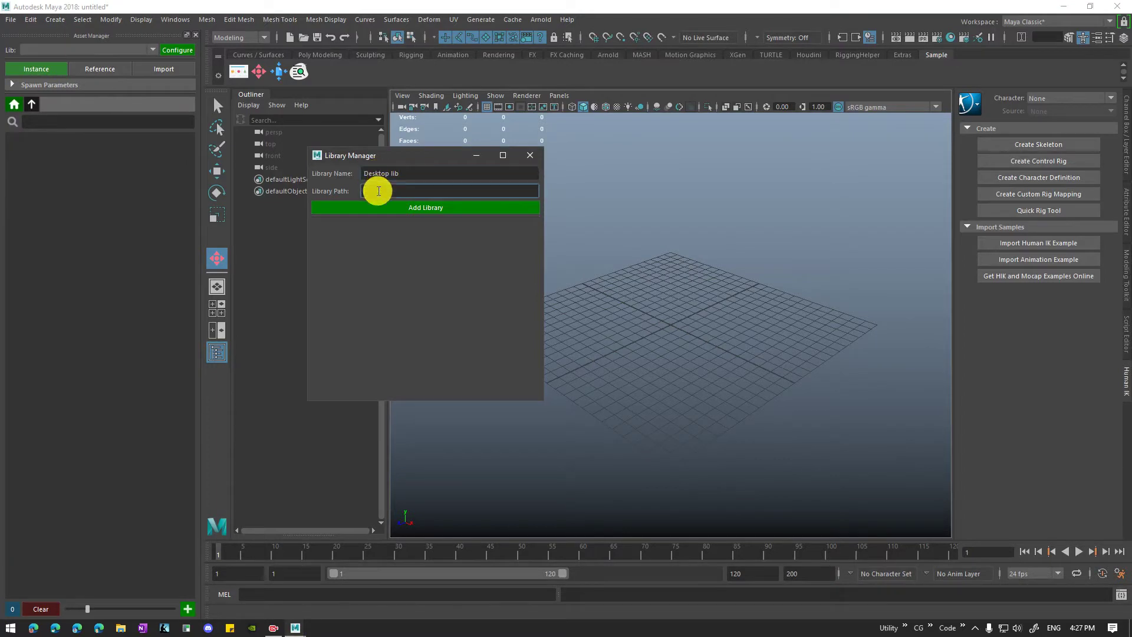
{"action": "key", "text": "ctrl+v"}
{"action": "left_click", "coordinate": [394, 207]}
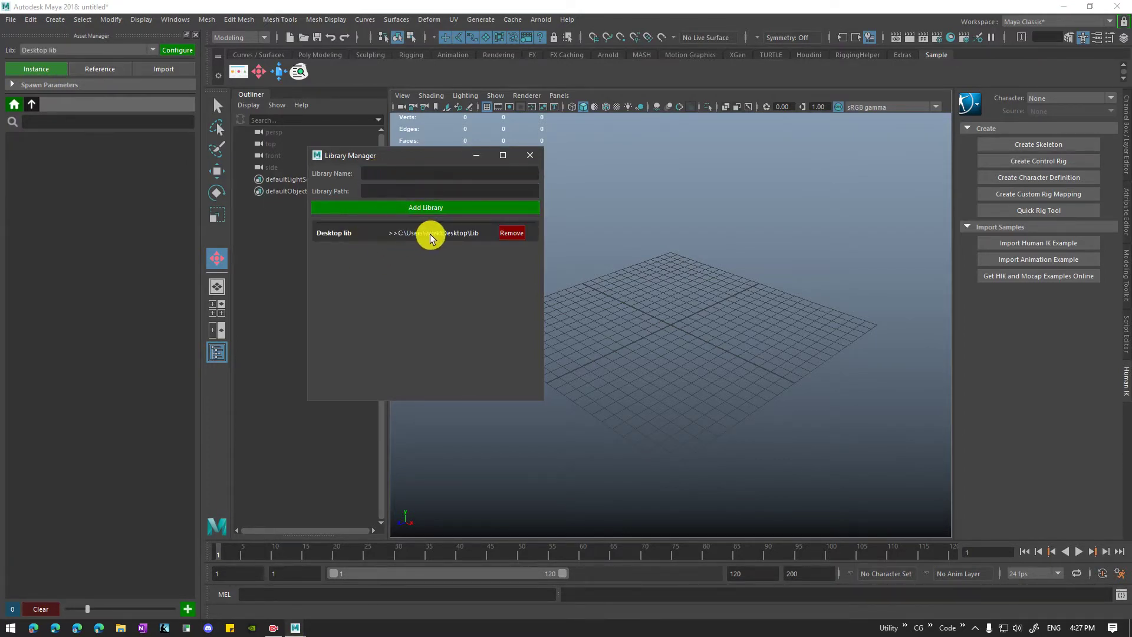
{"action": "left_click", "coordinate": [529, 155]}
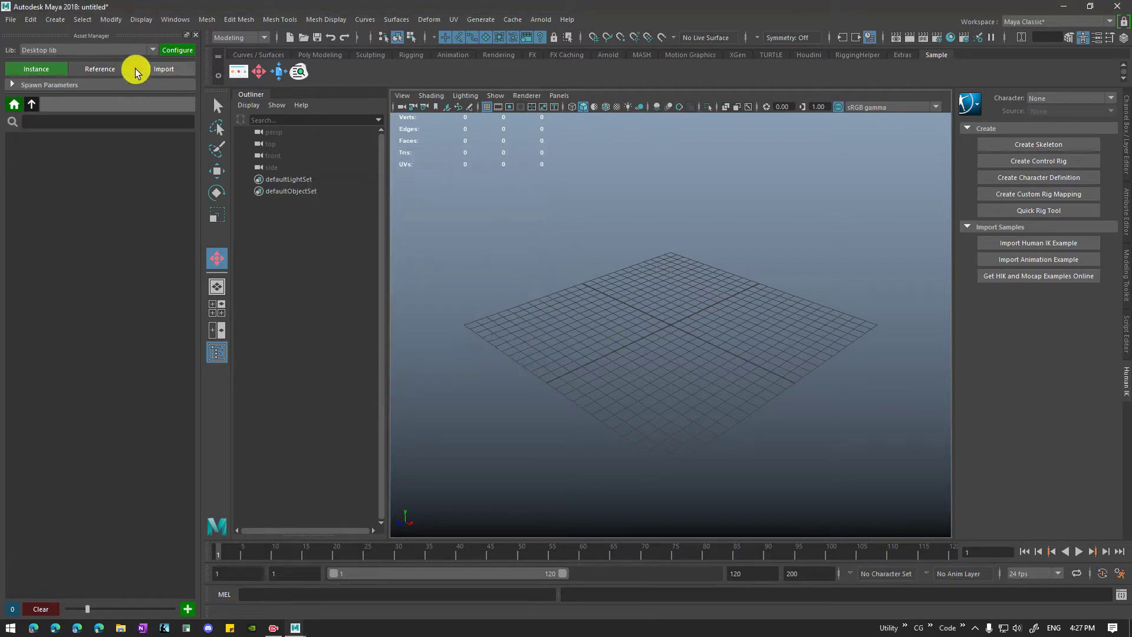
Select Desktop lib as the current library in the Asset Manager
{"action": "left_click", "coordinate": [125, 52]}
{"action": "left_click", "coordinate": [42, 62]}
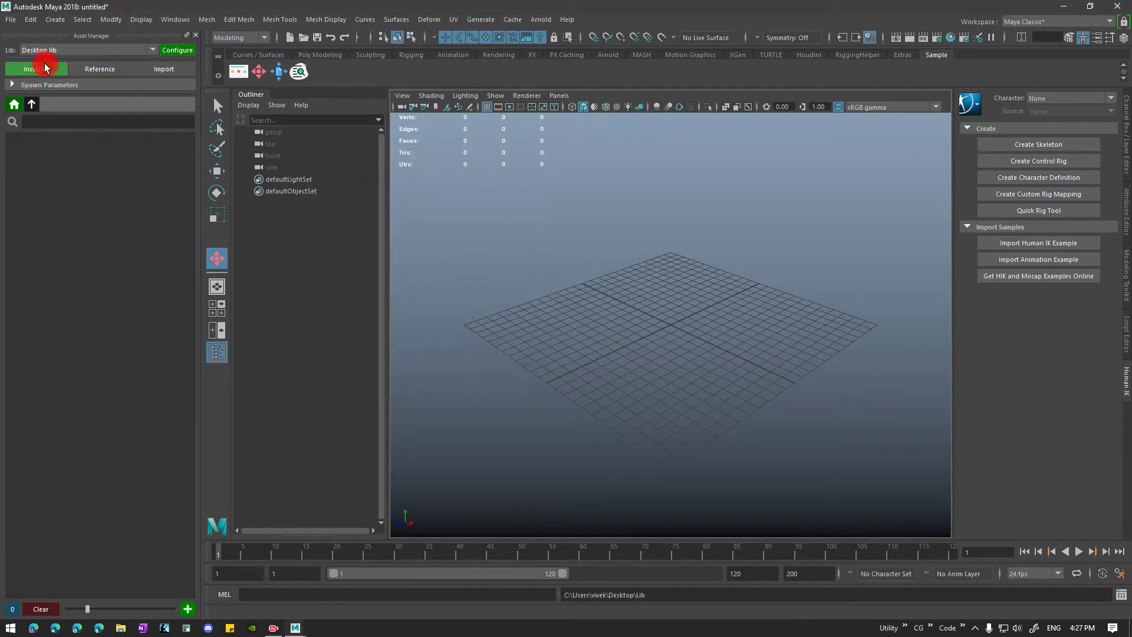
{"action": "left_click", "coordinate": [105, 52]}
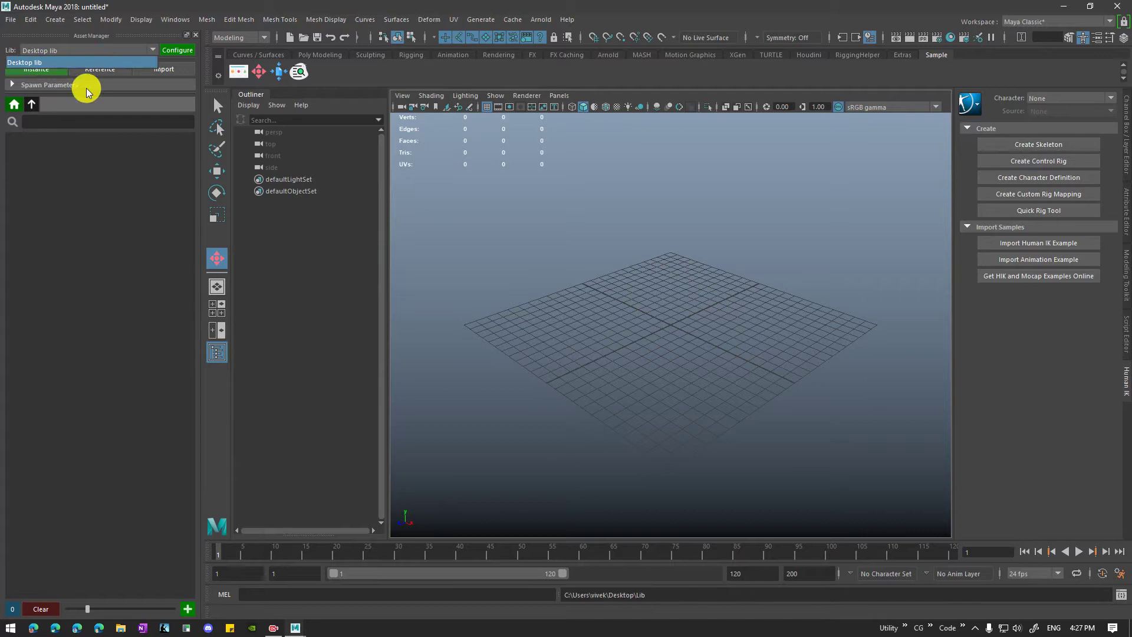
{"action": "left_click", "coordinate": [103, 50]}
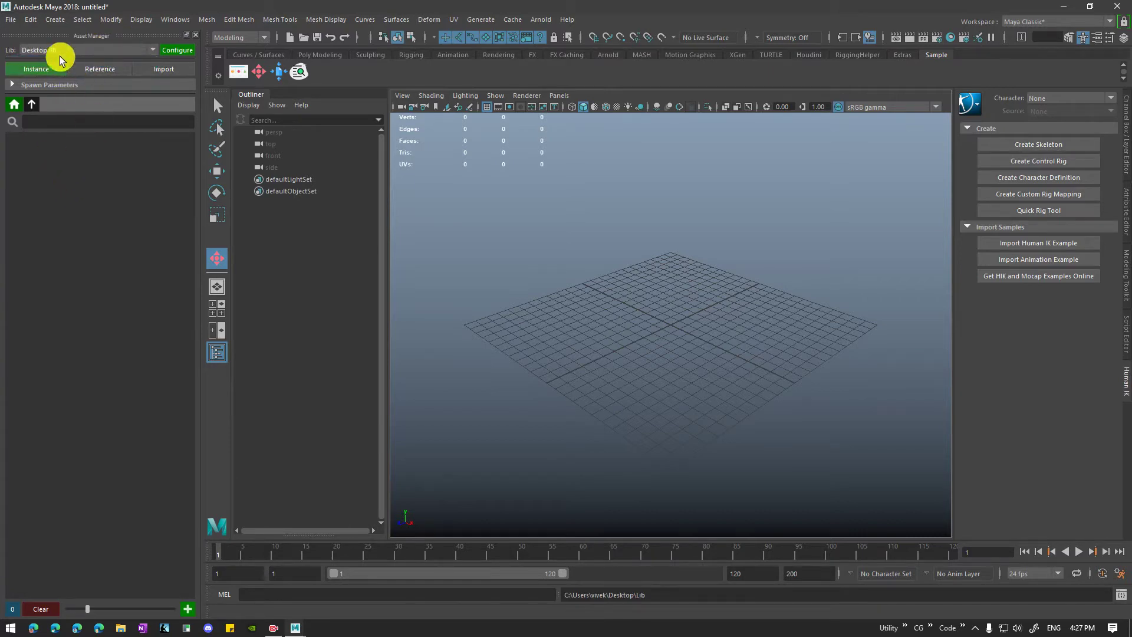
Look inside the Lib folder on the desktop, close it and return to the Maya scene
{"action": "key", "text": "super+d"}
{"action": "double_click", "coordinate": [18, 262]}
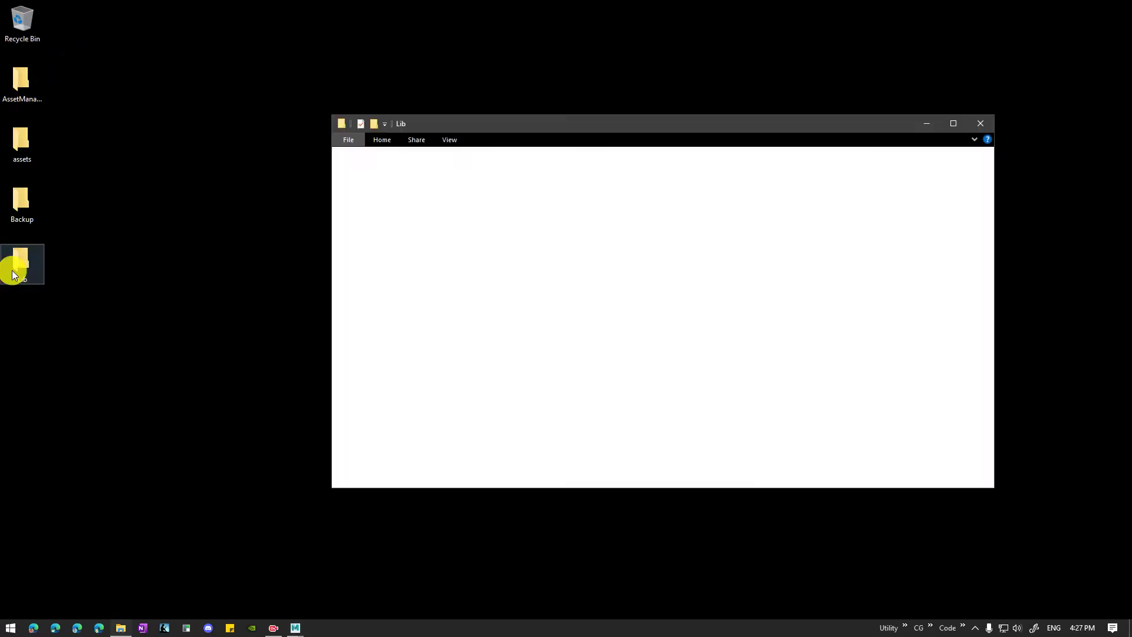
{"action": "left_click", "coordinate": [980, 123]}
{"action": "mouse_move", "coordinate": [296, 627]}
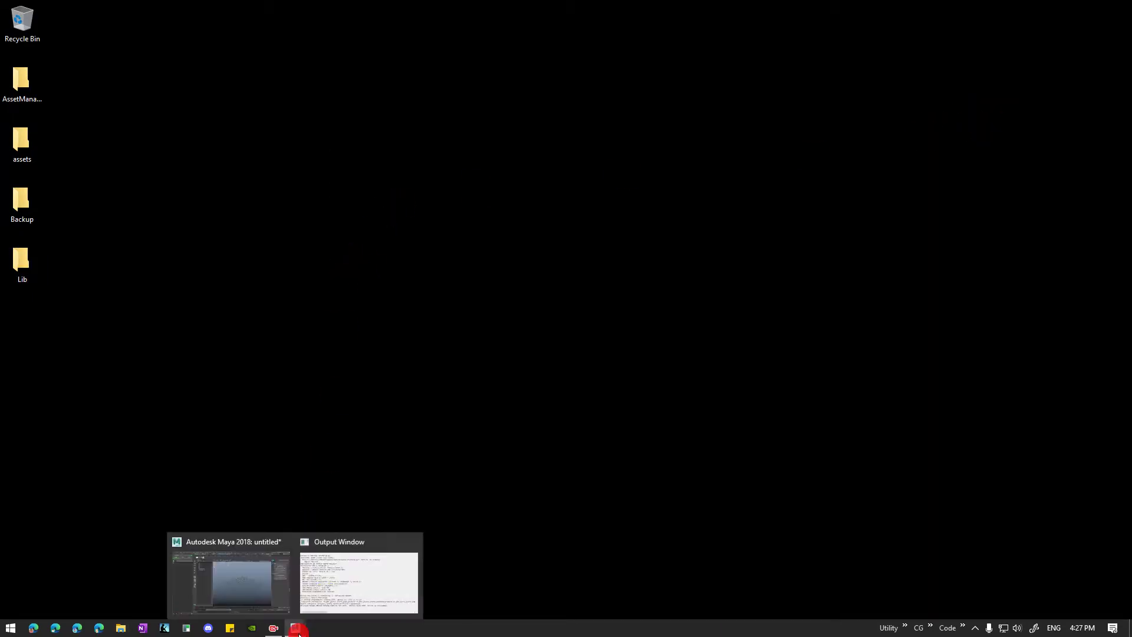
{"action": "left_click", "coordinate": [253, 583]}
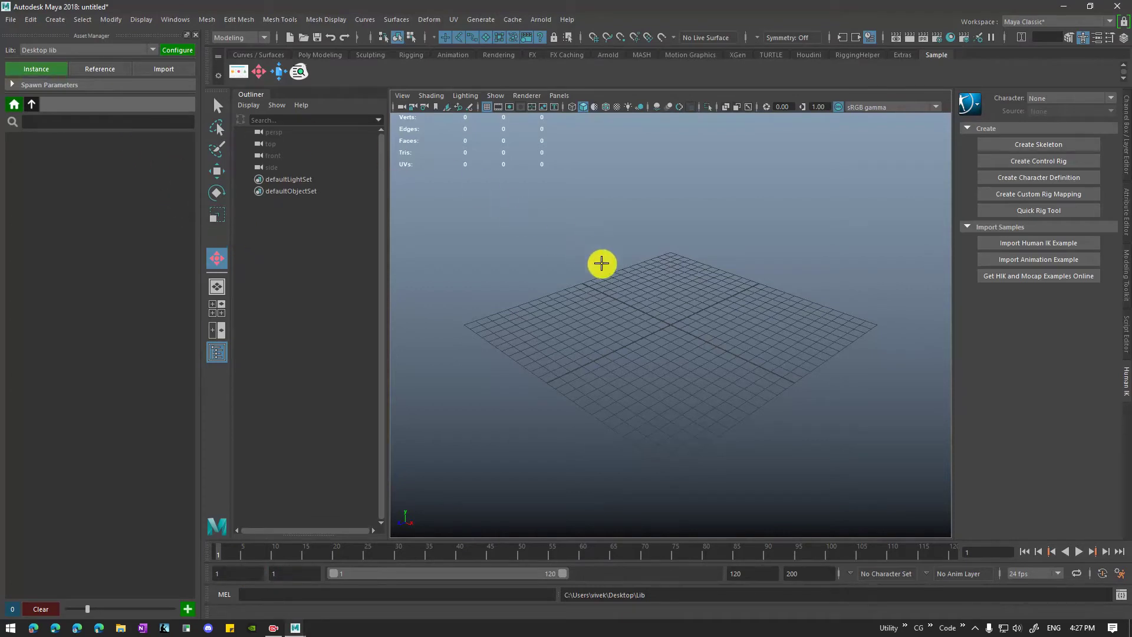
{"action": "right_click_drag", "start_coordinate": [602, 263], "coordinate": [520, 301], "text": "alt"}
{"action": "scroll", "coordinate": [520, 301], "scroll_direction": "up", "scroll_amount": 4}
{"action": "left_click_drag", "start_coordinate": [528, 298], "coordinate": [540, 290], "text": "alt"}
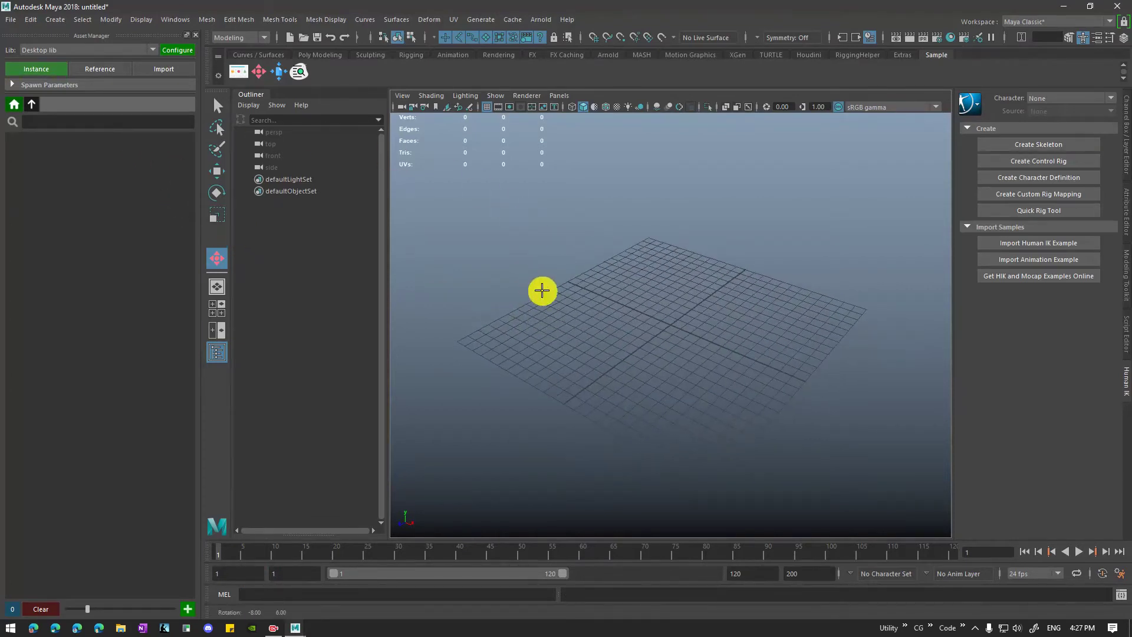
Open the bowl.ma scene from the desktop's assets folder
{"action": "left_click", "coordinate": [304, 37]}
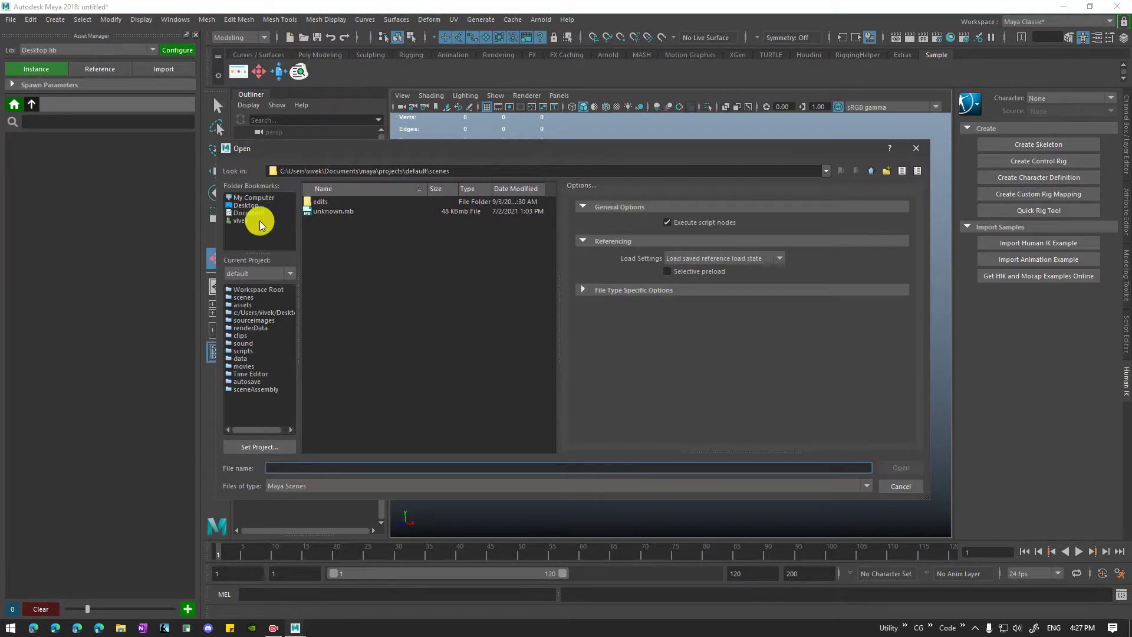
{"action": "left_click", "coordinate": [244, 206]}
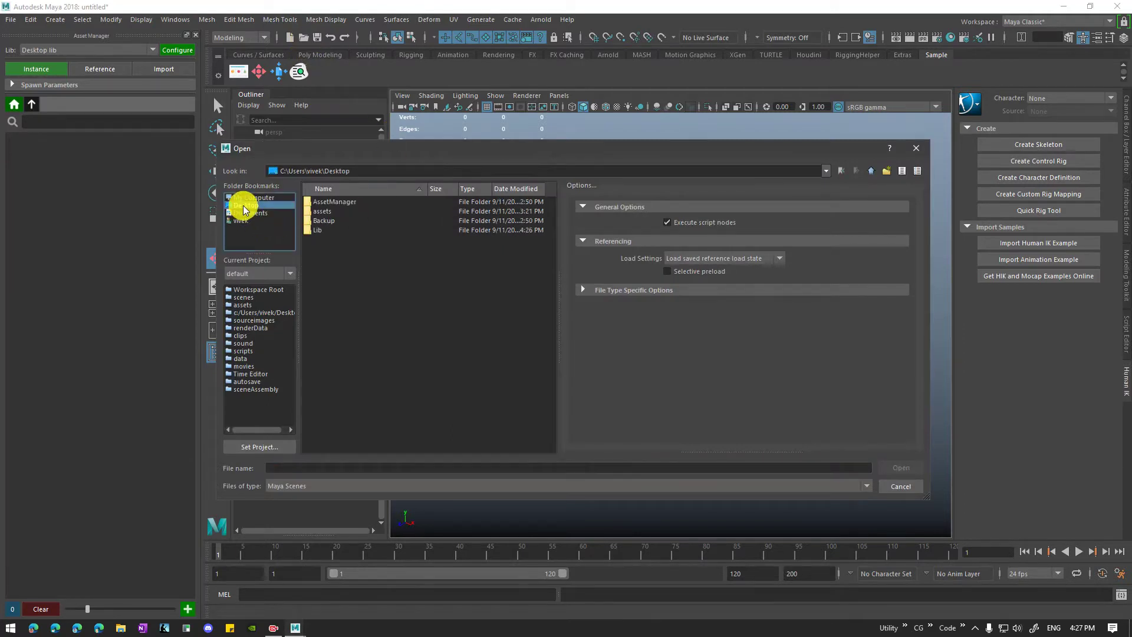
{"action": "double_click", "coordinate": [321, 211]}
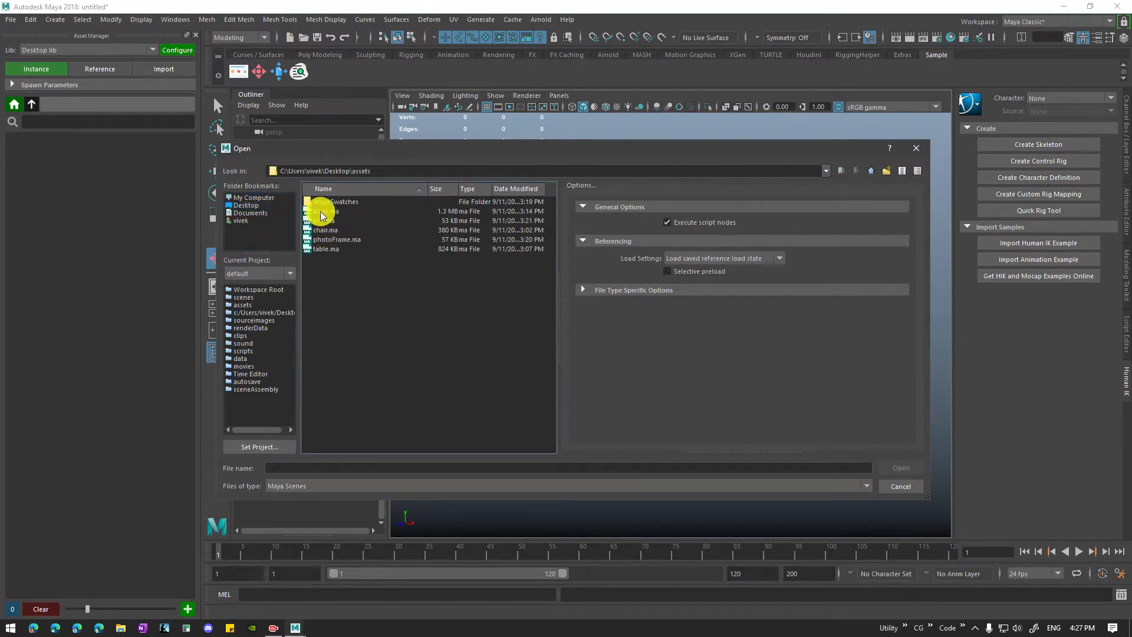
{"action": "double_click", "coordinate": [321, 211]}
{"action": "left_click", "coordinate": [566, 318]}
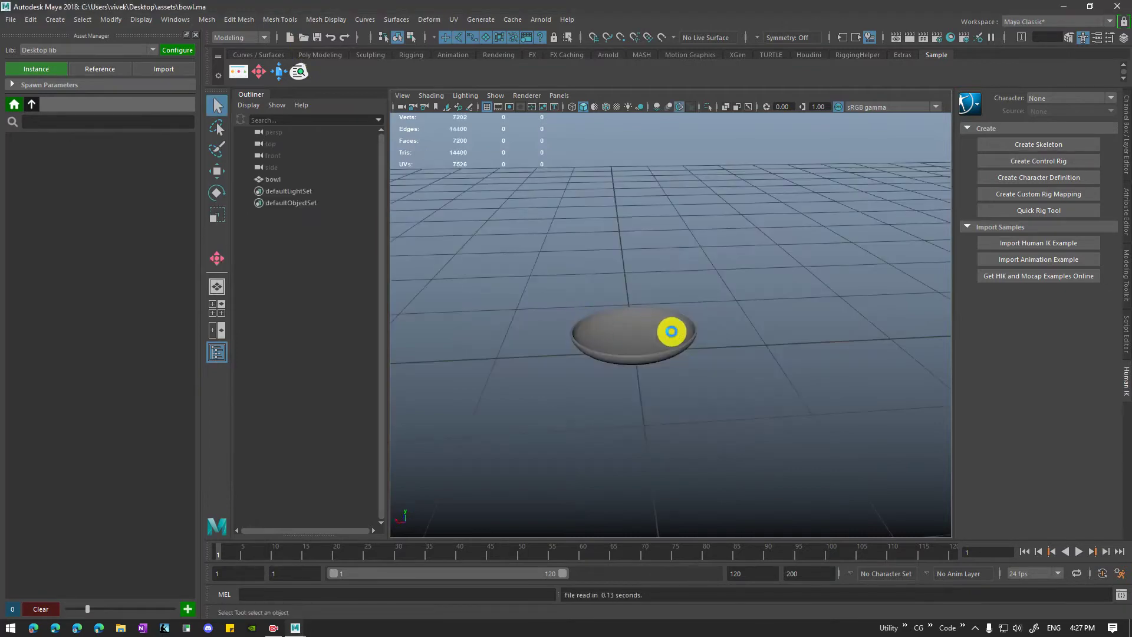
Select the bowl, start a new asset in the Asset Editor and capture a thumbnail image
{"action": "scroll", "coordinate": [657, 351], "scroll_direction": "up", "scroll_amount": 5}
{"action": "left_click", "coordinate": [589, 342]}
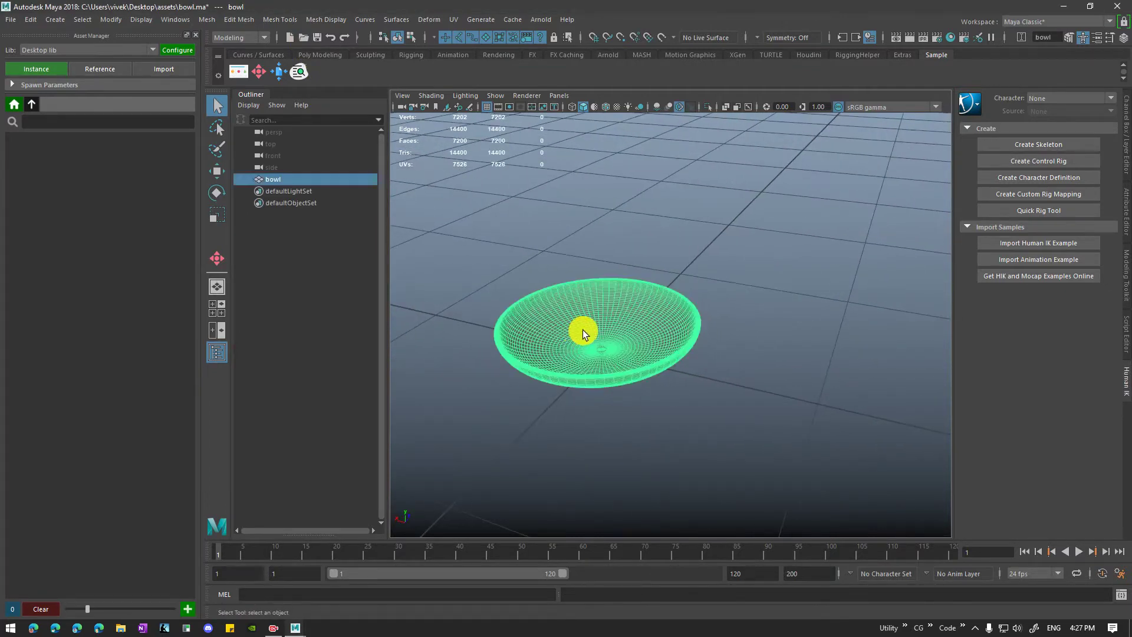
{"action": "left_click", "coordinate": [187, 609]}
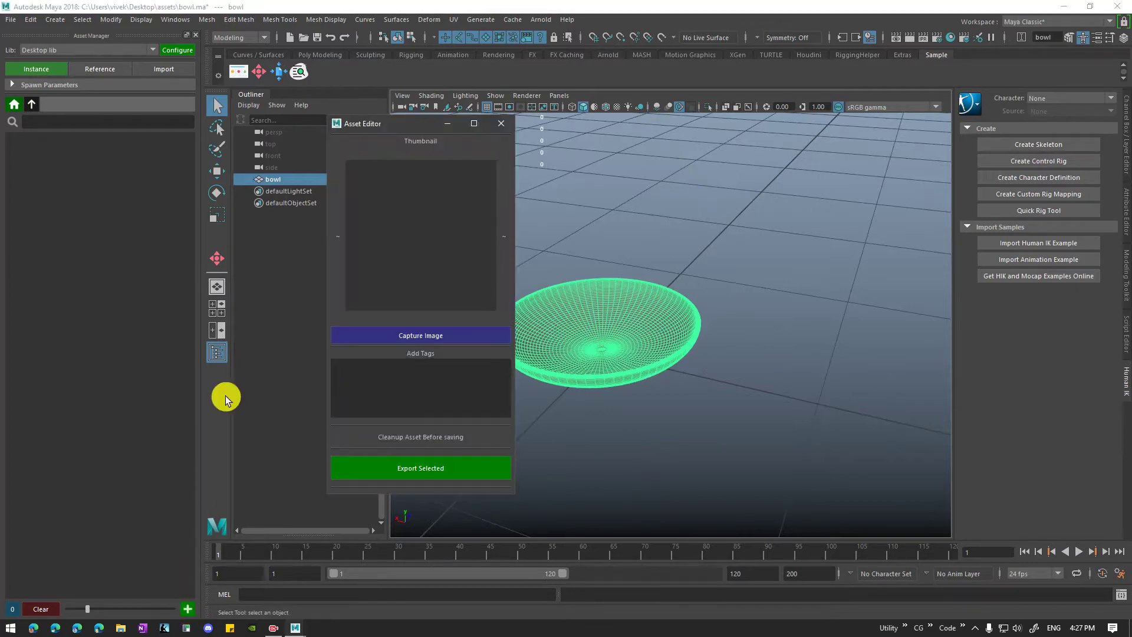
{"action": "left_click", "coordinate": [439, 321]}
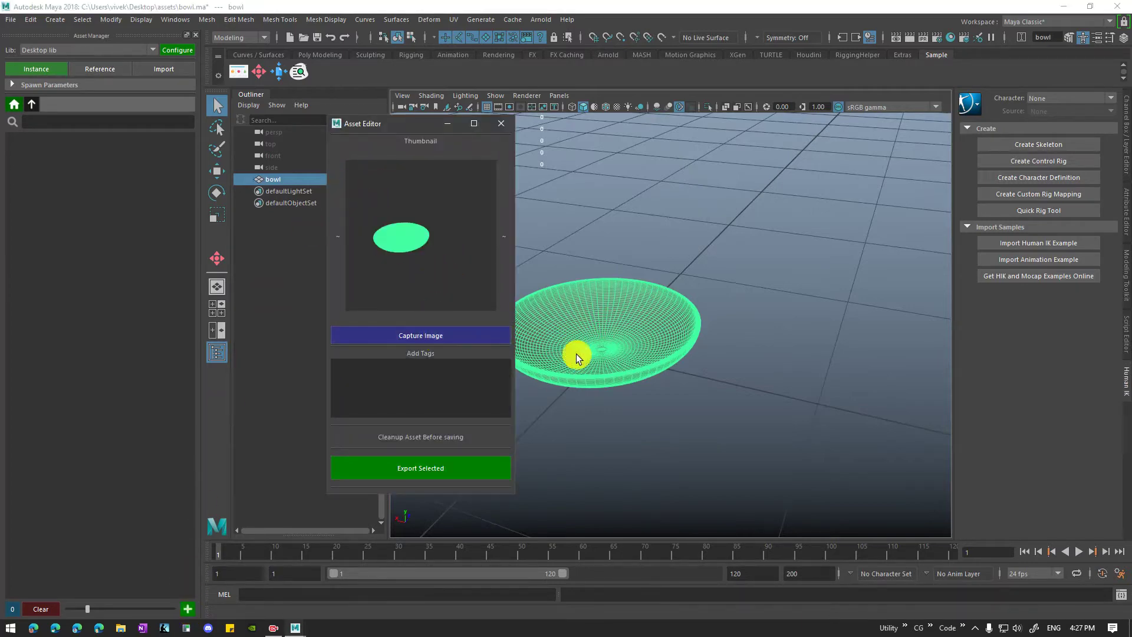
Deselect the bowl, frame it closer from above and recapture the thumbnail without the selection highlight
{"action": "right_click_drag", "start_coordinate": [584, 356], "coordinate": [780, 287], "text": "alt"}
{"action": "middle_click_drag", "start_coordinate": [780, 287], "coordinate": [832, 255], "text": "alt"}
{"action": "left_click", "coordinate": [882, 136]}
{"action": "right_click_drag", "start_coordinate": [881, 138], "coordinate": [816, 251], "text": "alt"}
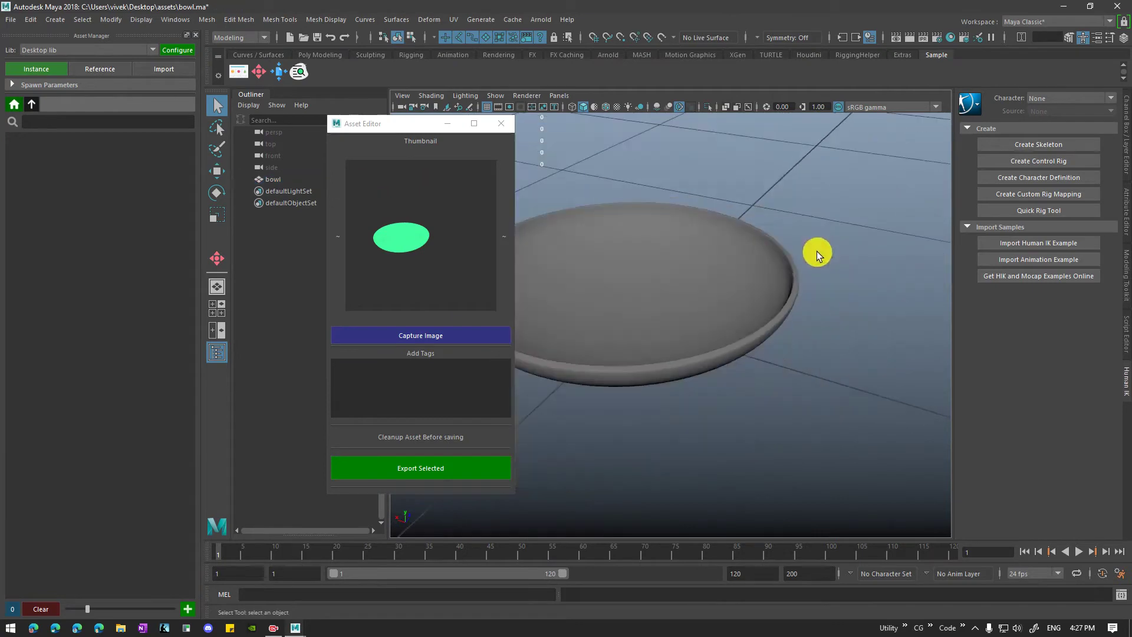
{"action": "mouse_move", "coordinate": [816, 251]}
{"action": "left_mouse_down", "text": "alt"}
{"action": "mouse_move", "coordinate": [808, 265]}
{"action": "mouse_move", "coordinate": [818, 264]}
{"action": "left_mouse_up", "text": "alt"}
{"action": "middle_click_drag", "start_coordinate": [818, 263], "coordinate": [892, 242], "text": "alt"}
{"action": "left_click", "coordinate": [412, 335]}
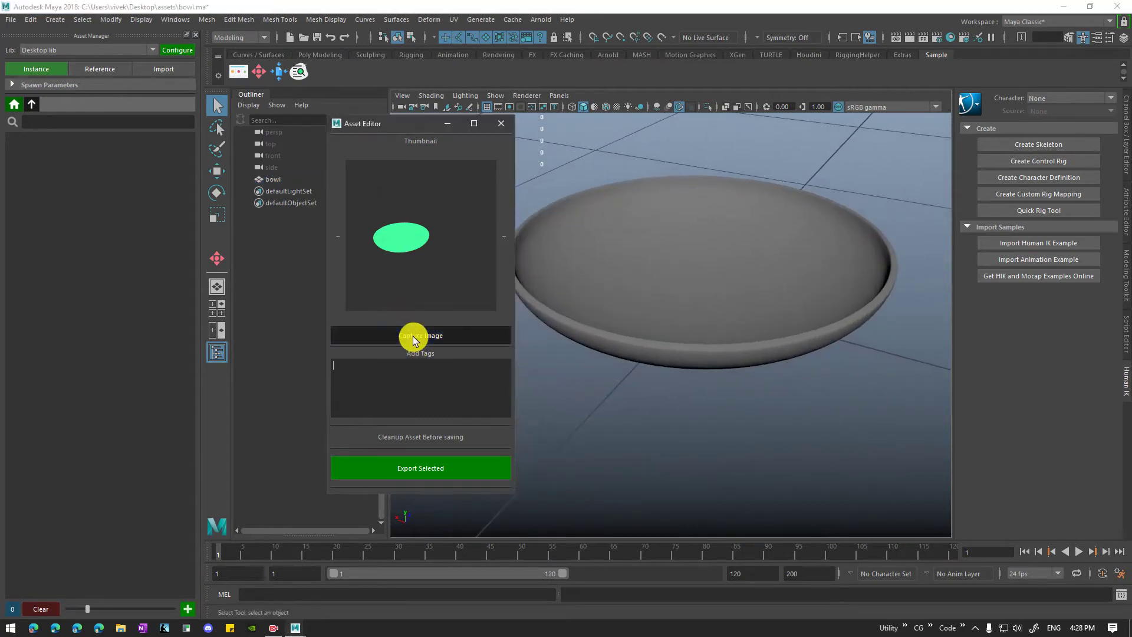
{"action": "right_click_drag", "start_coordinate": [669, 381], "coordinate": [678, 396], "text": "alt"}
{"action": "left_click", "coordinate": [440, 335]}
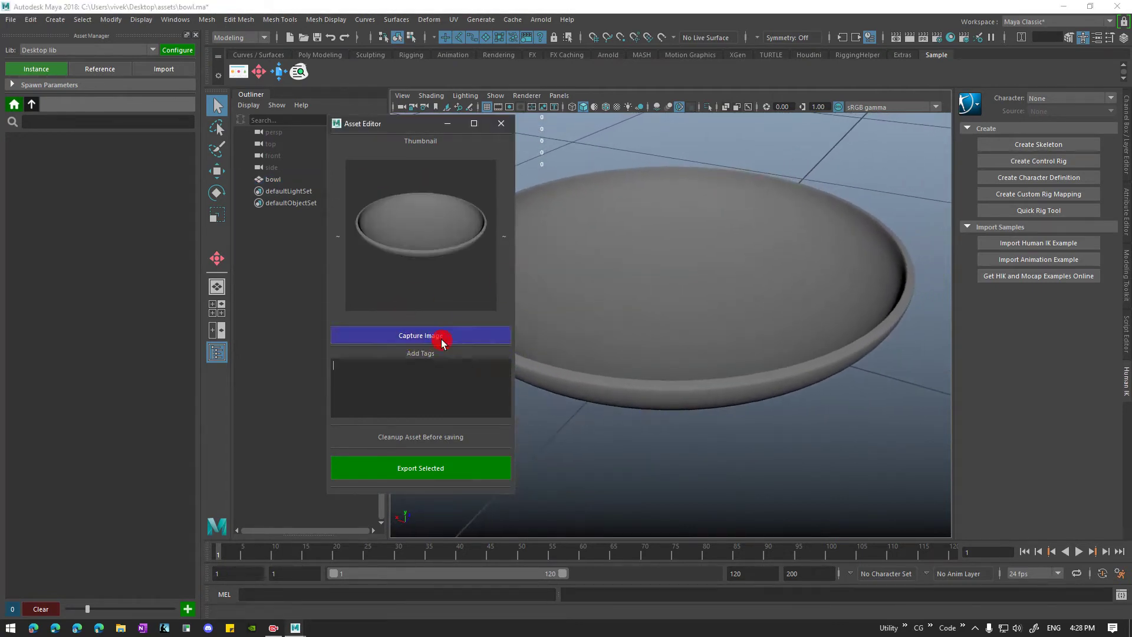
Add the tags "bowl, prop, grey" to the bowl asset
{"action": "left_click", "coordinate": [397, 373]}
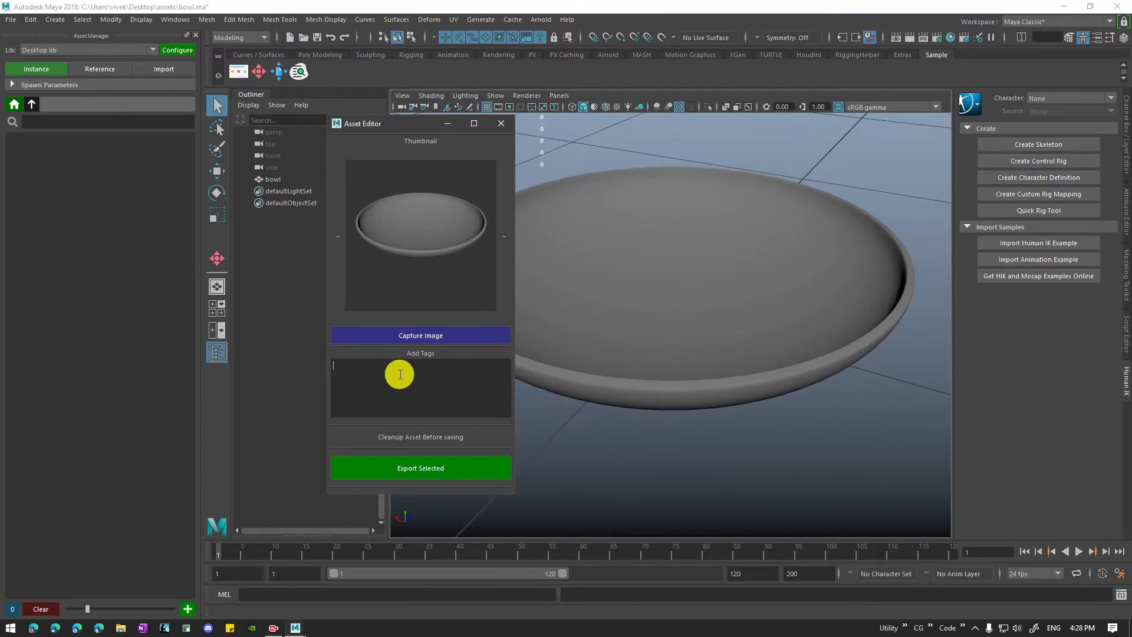
{"action": "type", "text": "bowl, p"}
{"action": "type", "text": "rop, grey"}
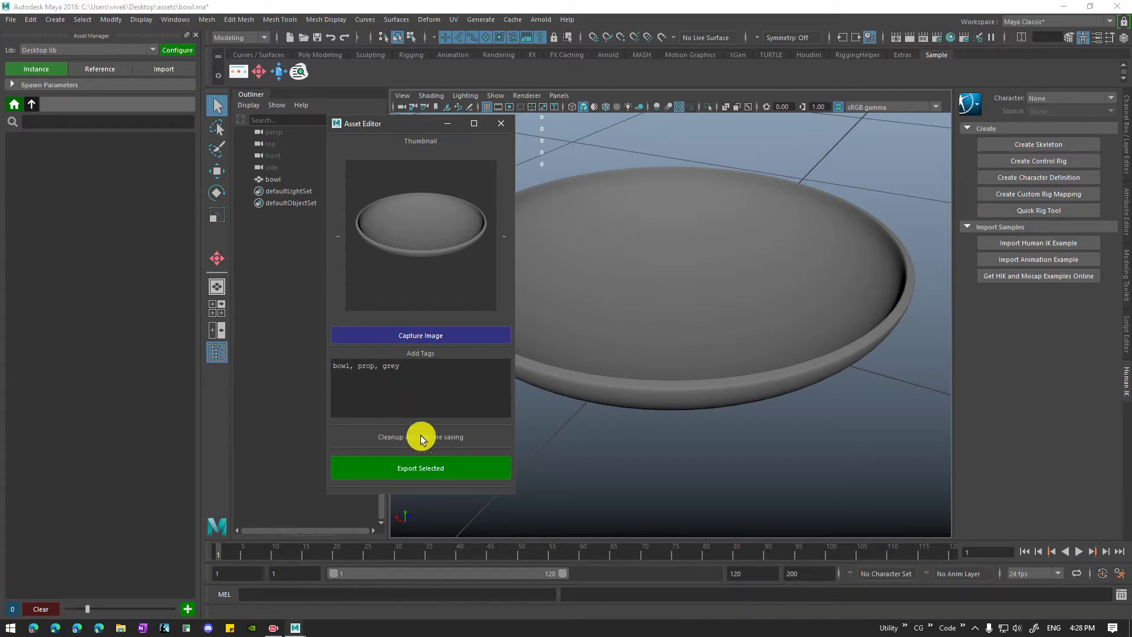
Start exporting the selected bowl and create a Props folder inside the desktop's Lib folder as the destination
{"action": "left_click", "coordinate": [678, 283]}
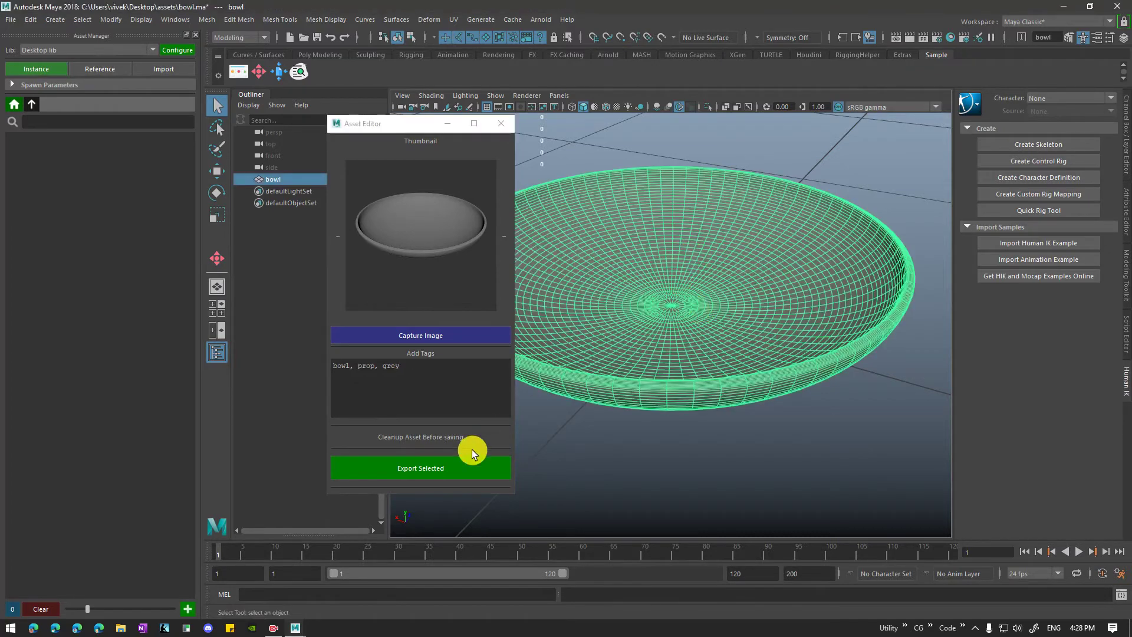
{"action": "left_click", "coordinate": [437, 465]}
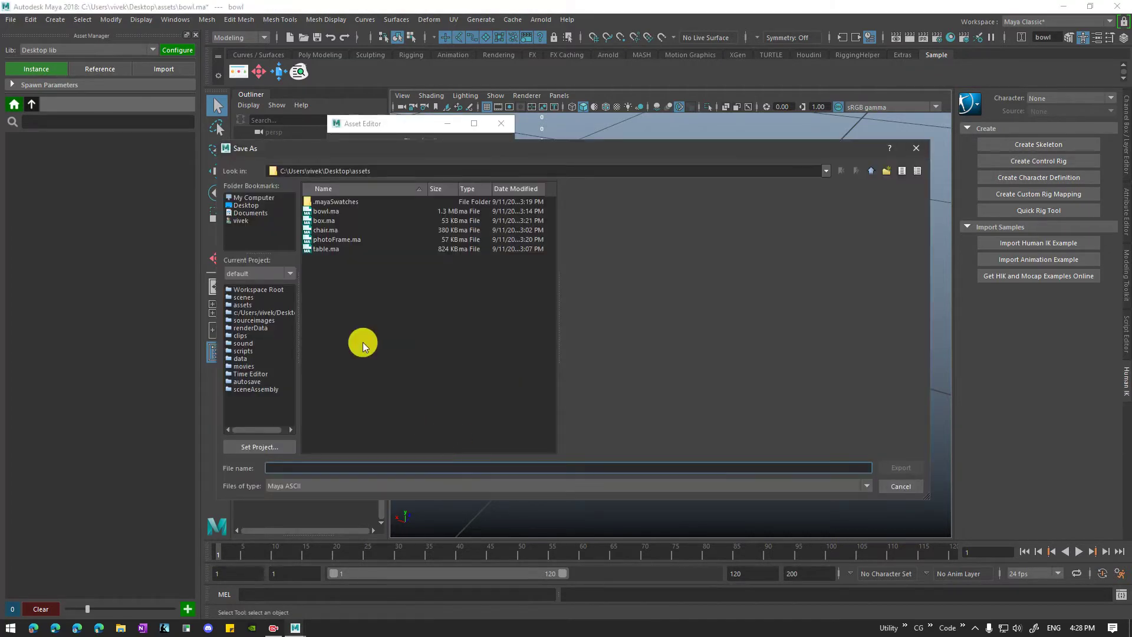
{"action": "left_click", "coordinate": [247, 206]}
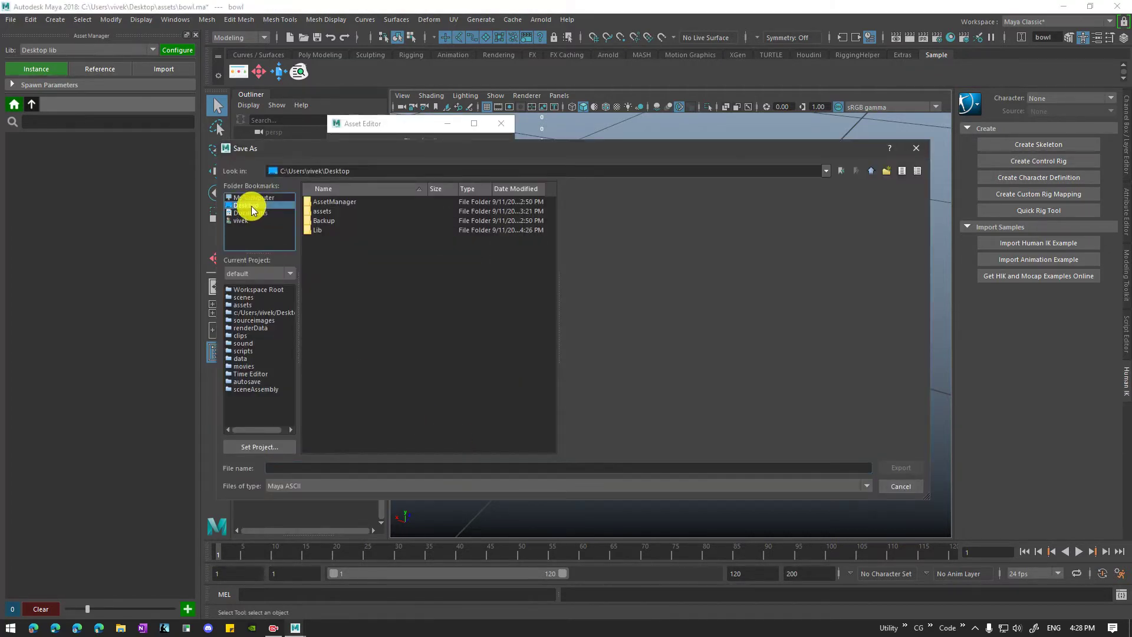
{"action": "double_click", "coordinate": [316, 229]}
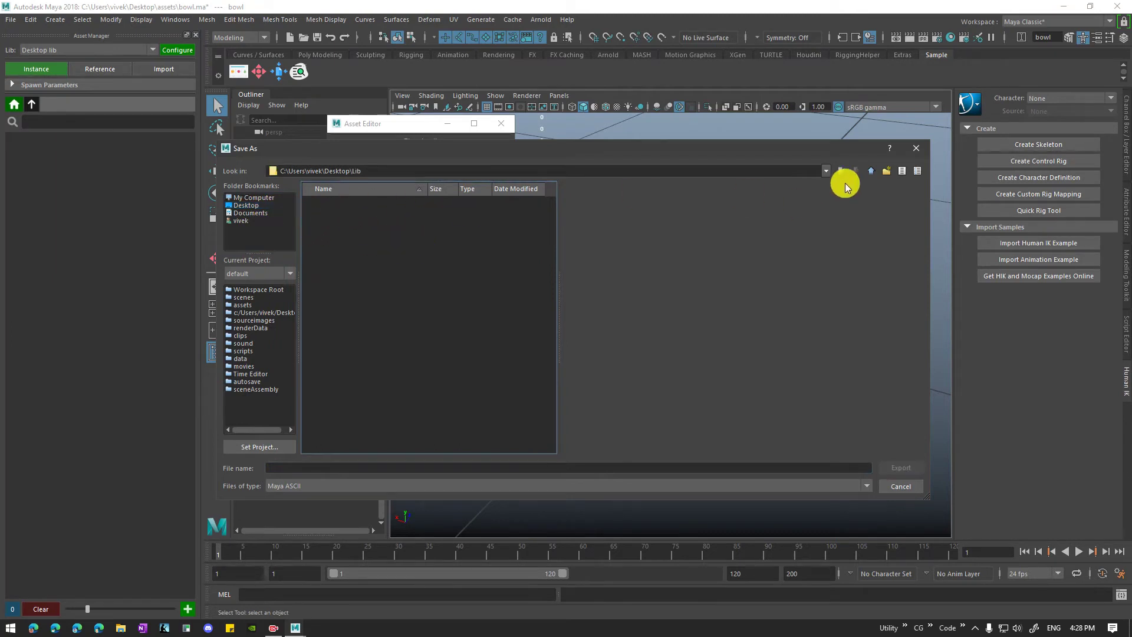
{"action": "left_click", "coordinate": [885, 171]}
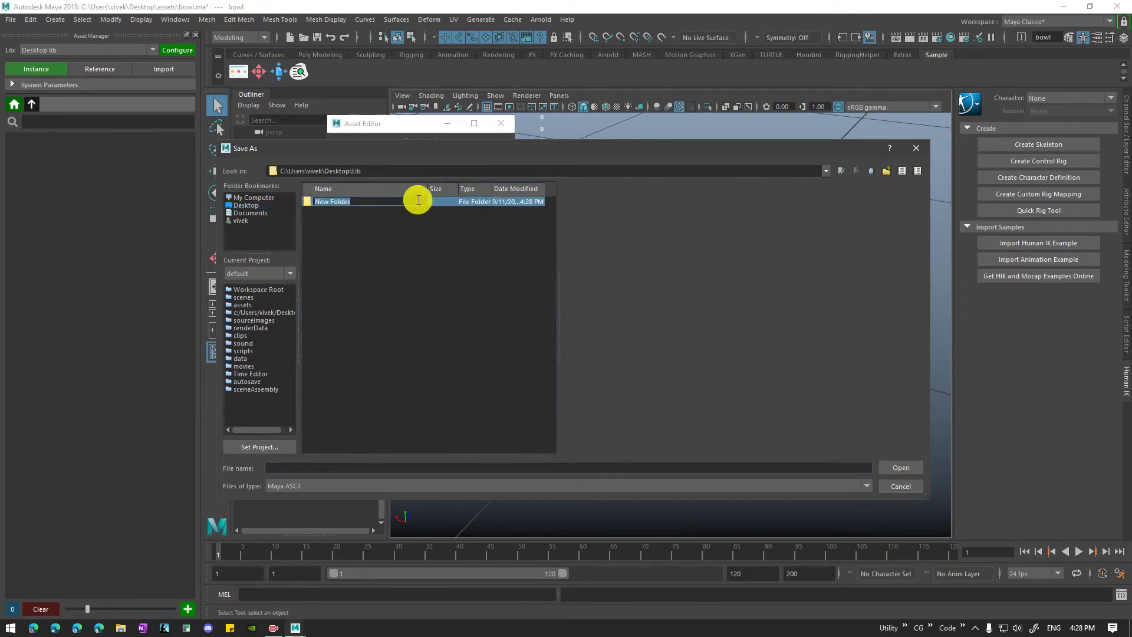
{"action": "type", "text": "Props"}
{"action": "double_click", "coordinate": [418, 201]}
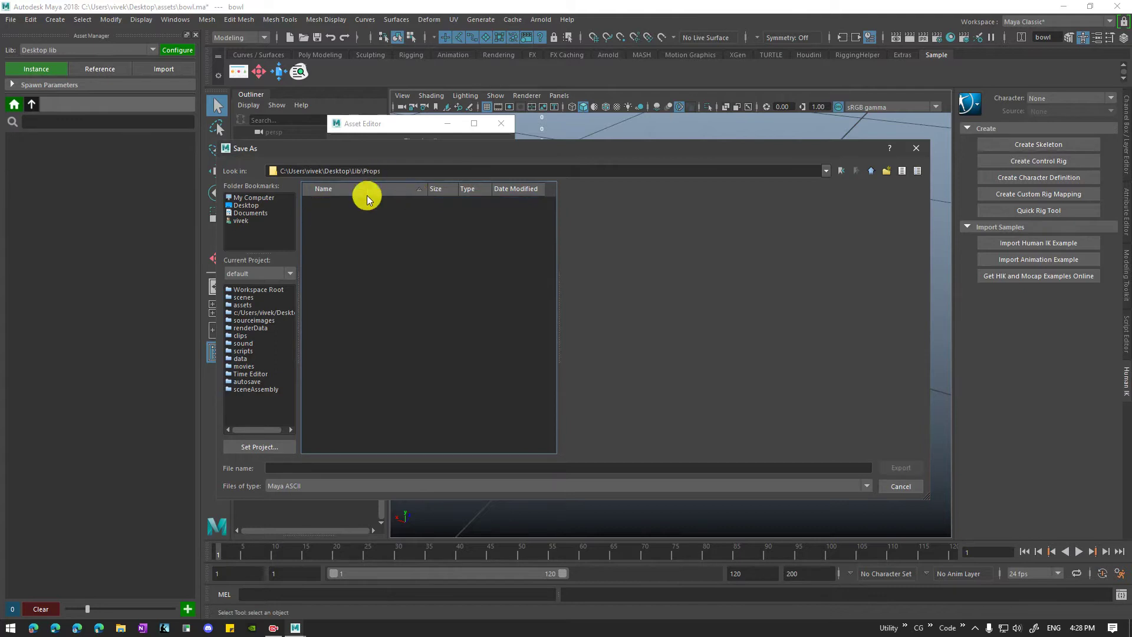
Name the exported file "bowl" and export it as Maya ASCII into the Props folder
{"action": "left_click", "coordinate": [329, 466]}
{"action": "type", "text": "b"}
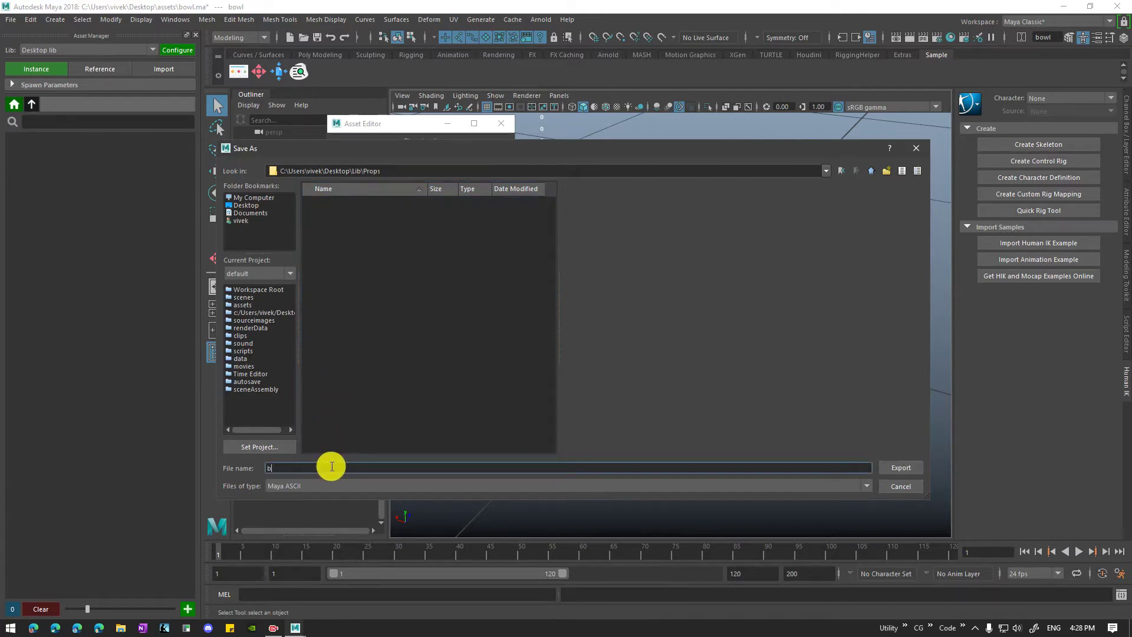
{"action": "type", "text": "owl"}
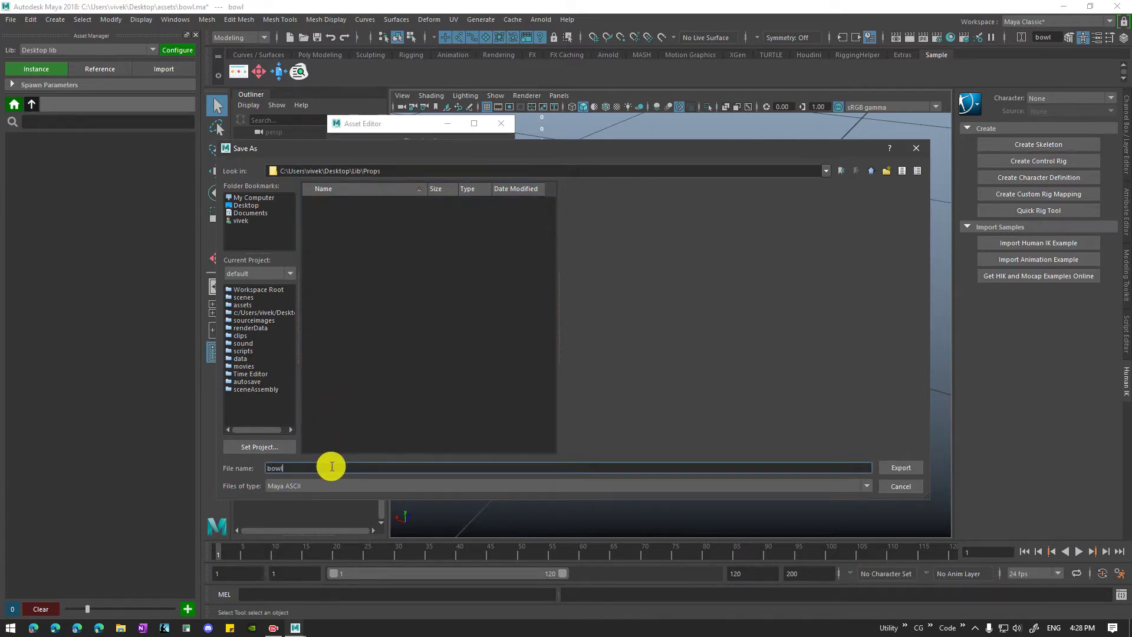
{"action": "left_click", "coordinate": [901, 467]}
Refresh the Asset Manager from the library's home level and open the Props folder
{"action": "left_click", "coordinate": [455, 180]}
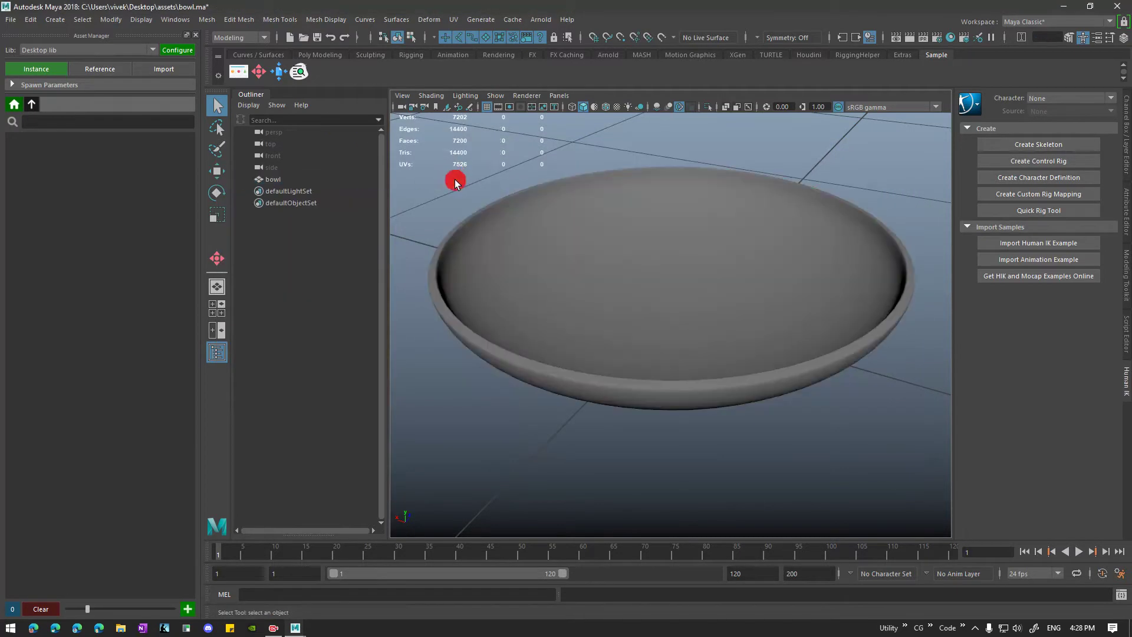
{"action": "left_click", "coordinate": [12, 107]}
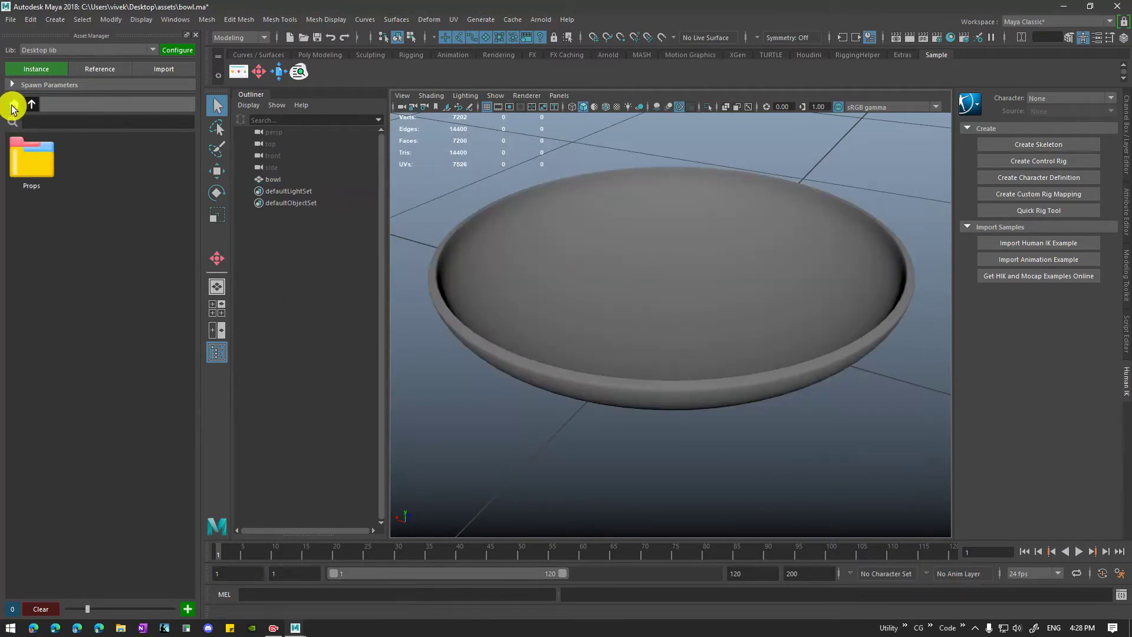
{"action": "double_click", "coordinate": [44, 163]}
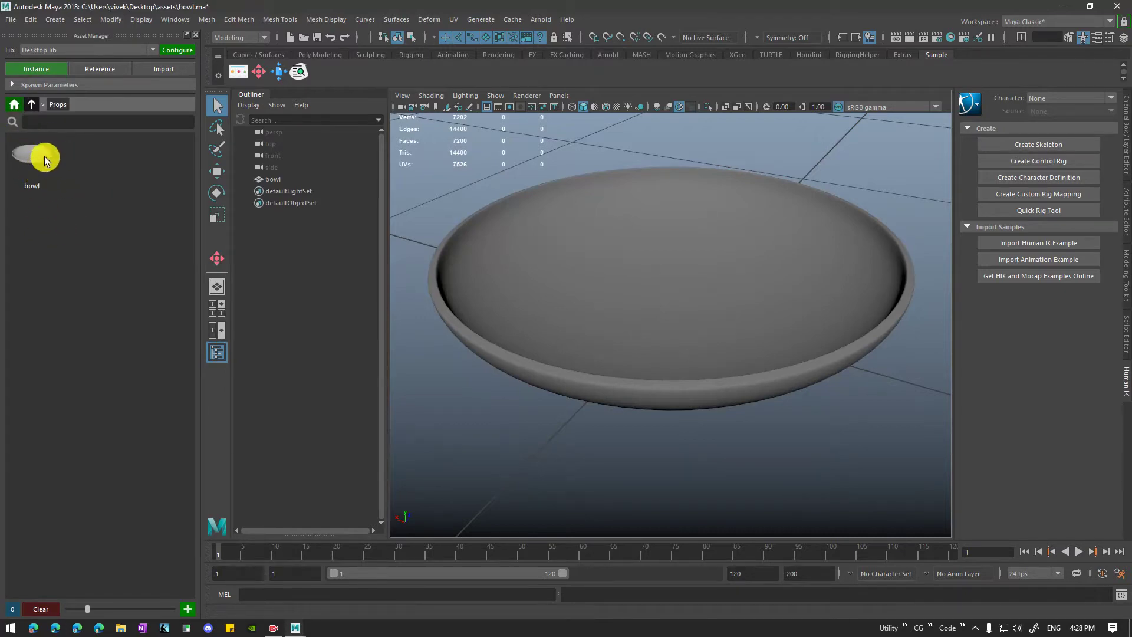
Look through the desktop's Lib folder, checking the contents of Props and its .mayaSwatches subfolder
{"action": "key", "text": "super+d"}
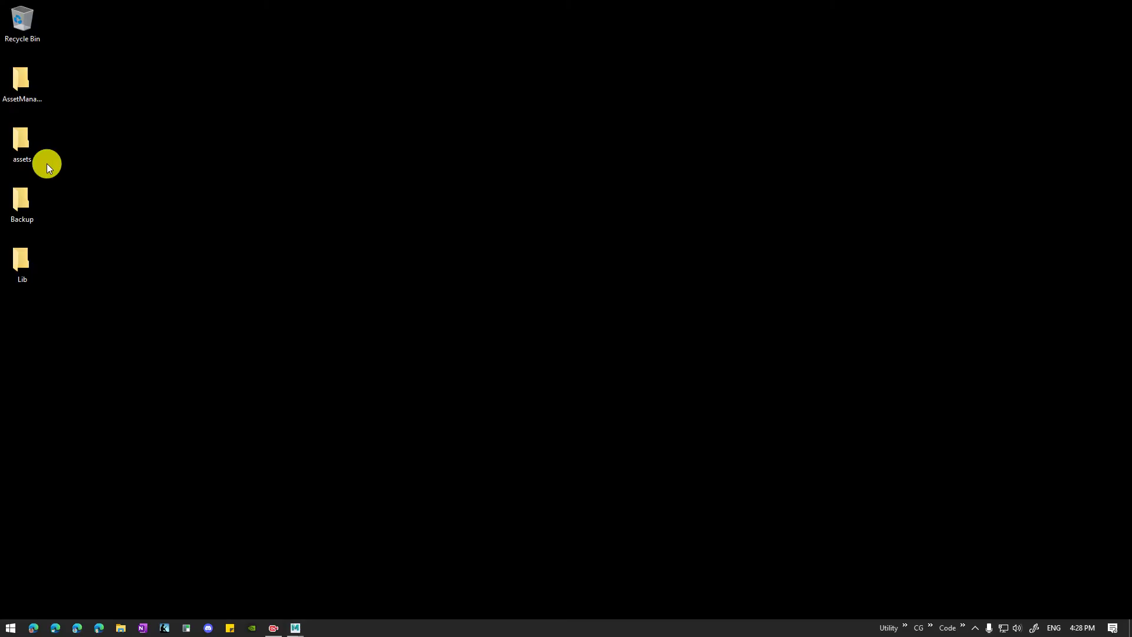
{"action": "double_click", "coordinate": [31, 262]}
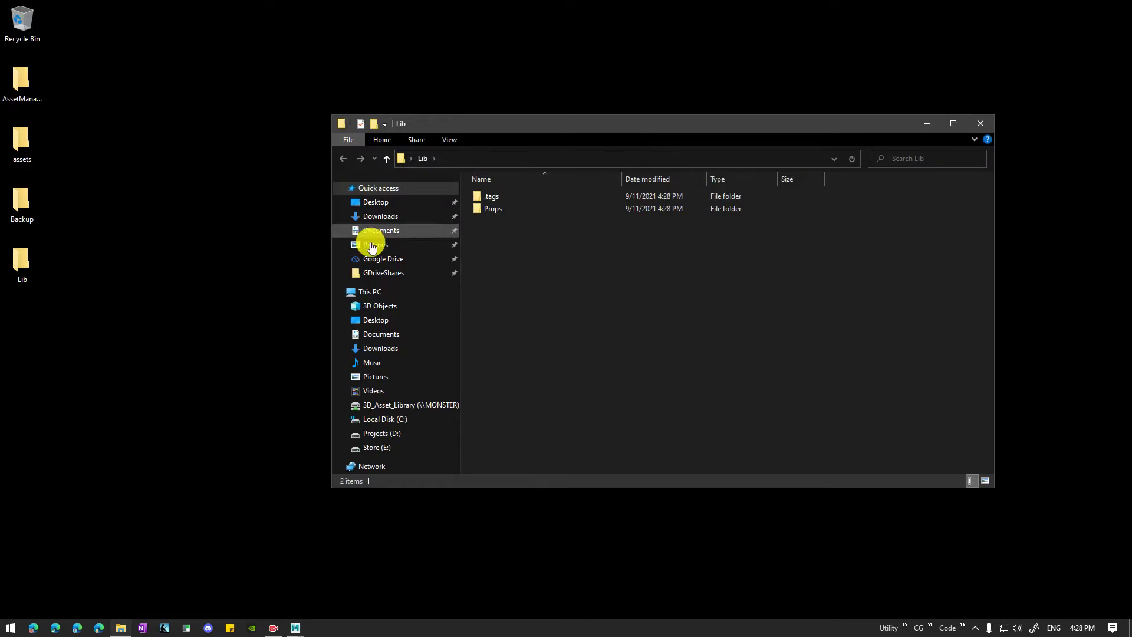
{"action": "double_click", "coordinate": [493, 210]}
{"action": "double_click", "coordinate": [505, 210]}
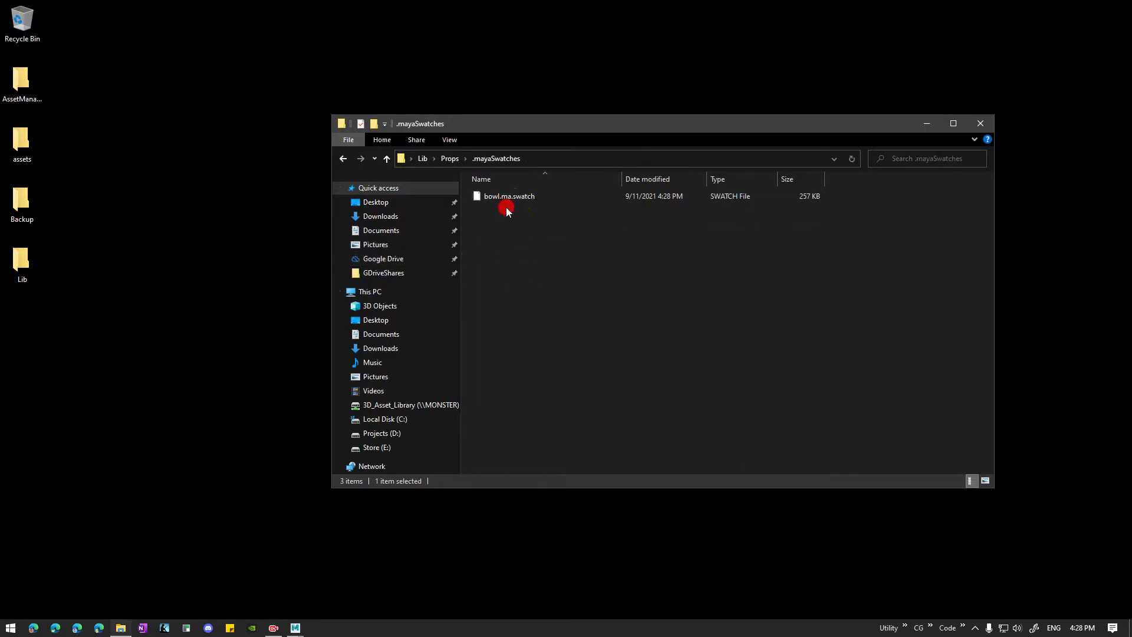
{"action": "left_click", "coordinate": [341, 162]}
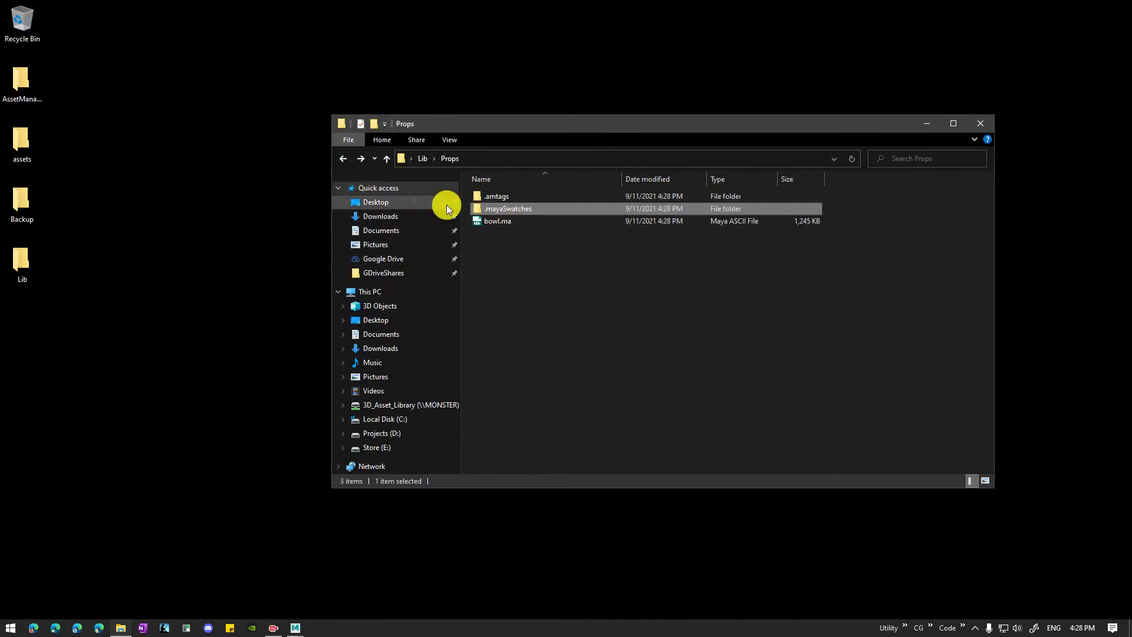
Read the bowl.ma.tag file in the .amtags folder, close it and return to Maya
{"action": "double_click", "coordinate": [503, 192]}
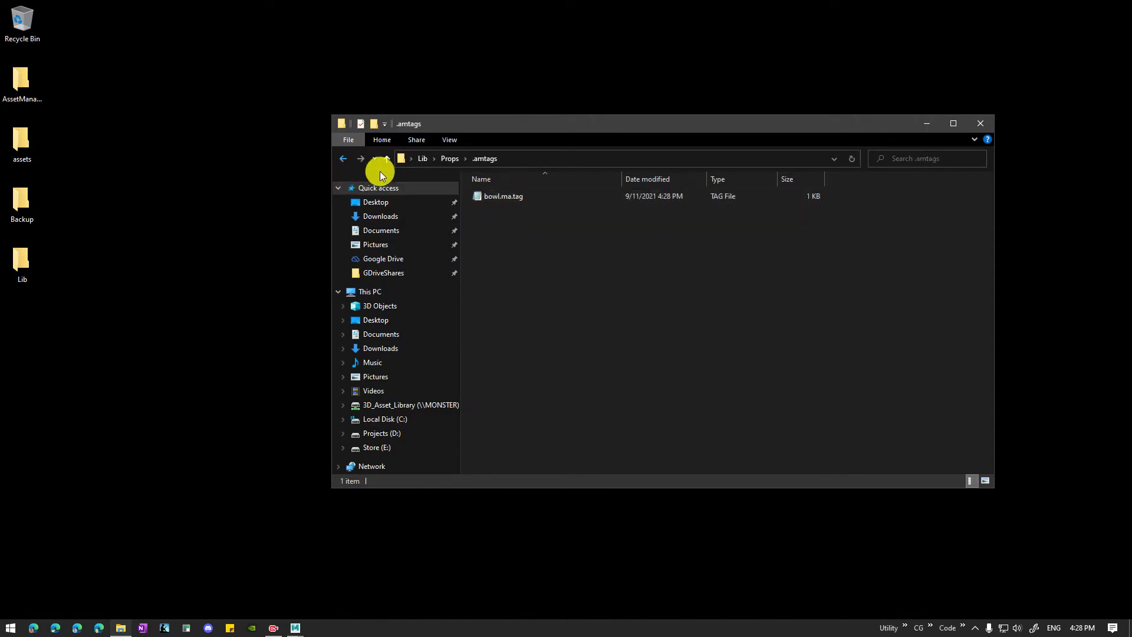
{"action": "double_click", "coordinate": [491, 195]}
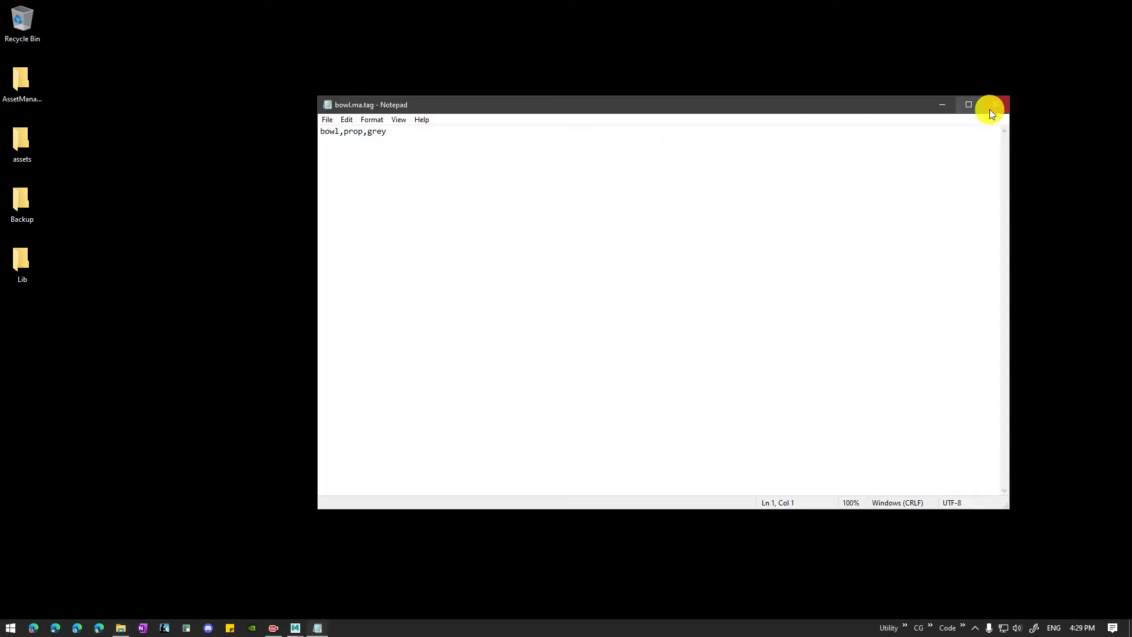
{"action": "left_click", "coordinate": [991, 111]}
{"action": "left_click", "coordinate": [342, 160]}
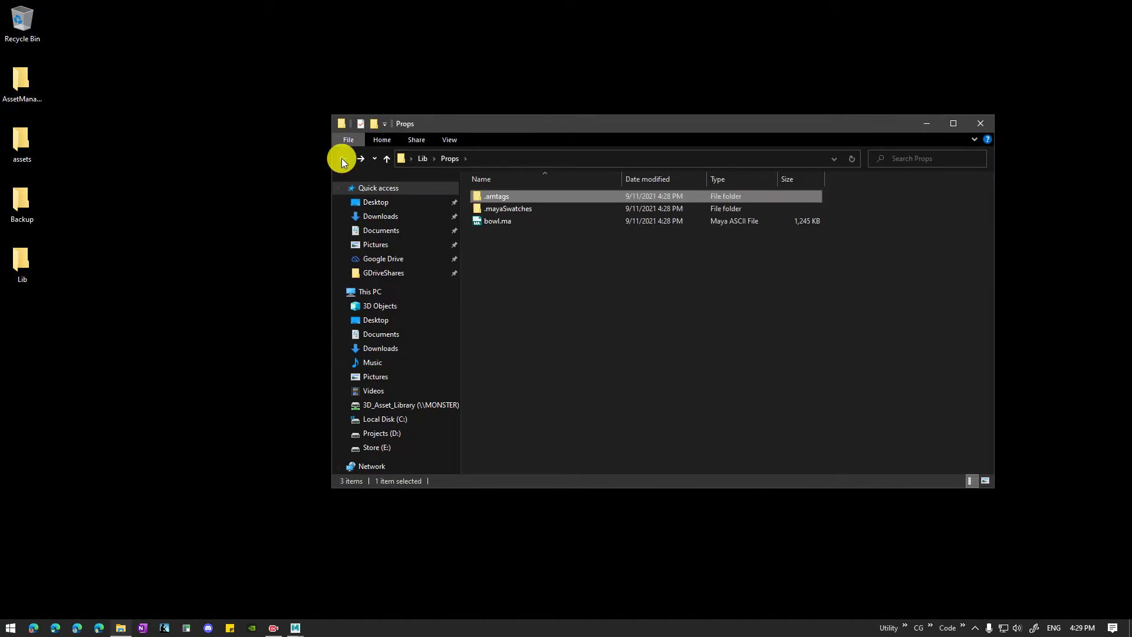
{"action": "mouse_move", "coordinate": [295, 626]}
{"action": "left_click", "coordinate": [233, 573]}
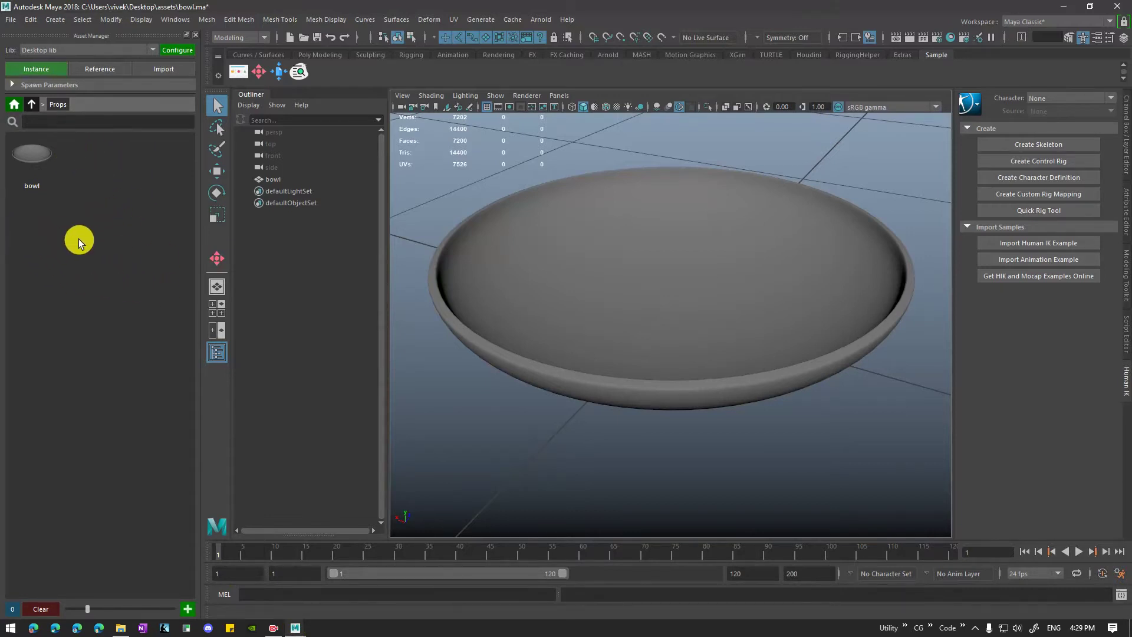
Open the box.ma scene and export the box to the library as an asset with a thumbnail and a "box" tag
{"action": "left_click", "coordinate": [304, 38]}
{"action": "left_click", "coordinate": [557, 316]}
{"action": "left_click", "coordinate": [184, 606]}
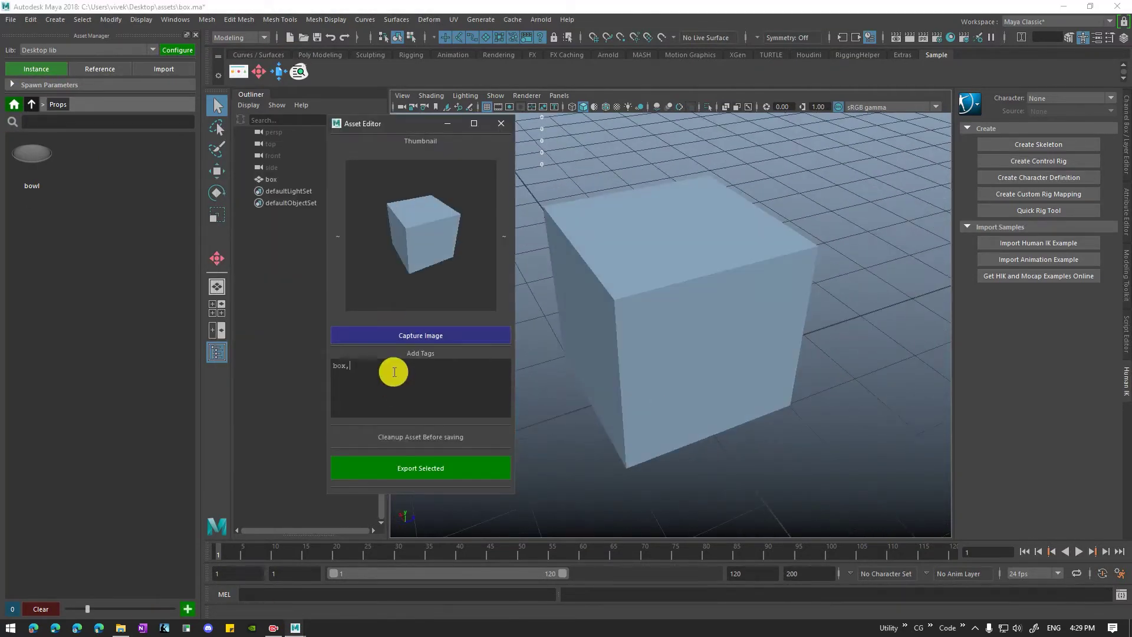
{"action": "left_click", "coordinate": [412, 464]}
{"action": "left_click", "coordinate": [903, 469]}
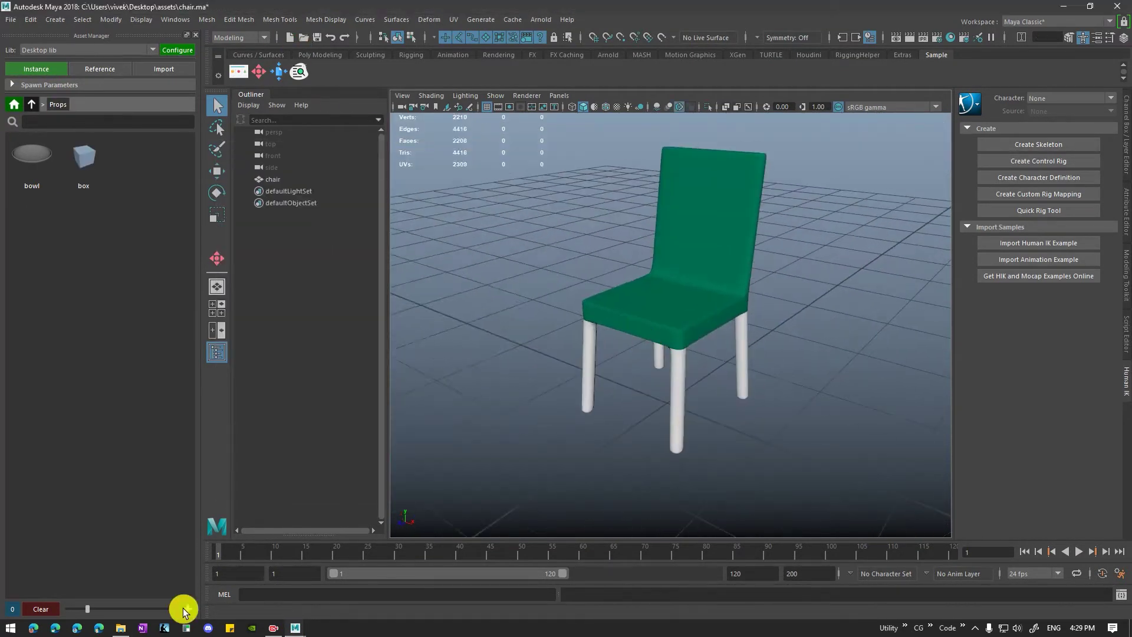
Export the chair to the library as an asset with the tags "chair, furniture,prop,green"
{"action": "left_click", "coordinate": [187, 609]}
{"action": "left_click", "coordinate": [422, 382]}
{"action": "type", "text": "chair, furniture,prop,green"}
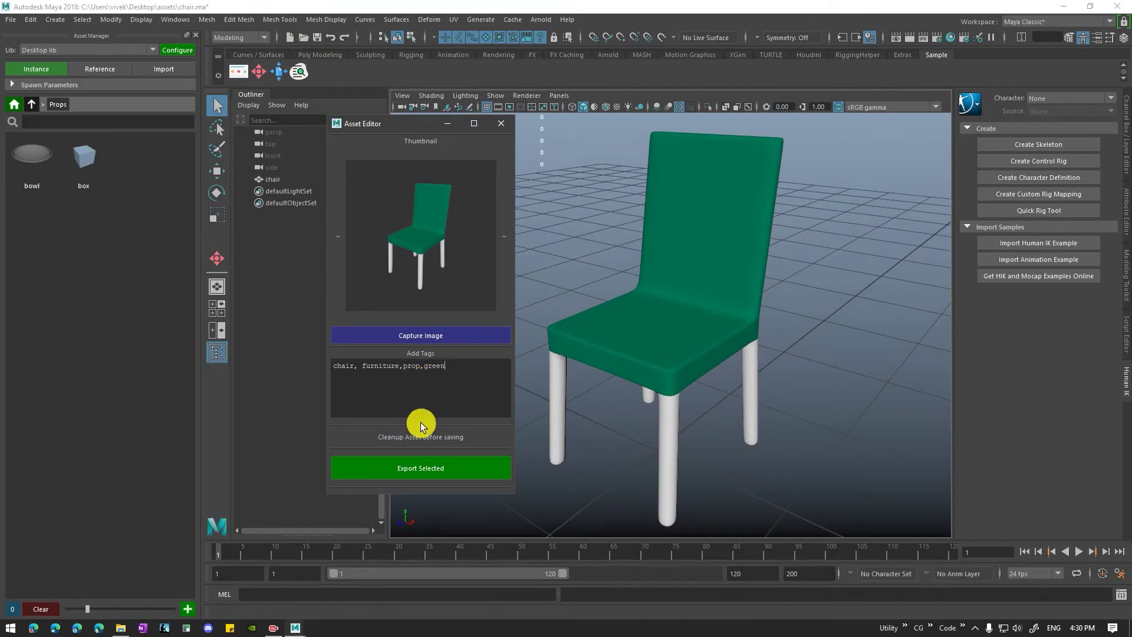
{"action": "left_click", "coordinate": [420, 468]}
{"action": "double_click", "coordinate": [321, 207]}
{"action": "left_click", "coordinate": [902, 469]}
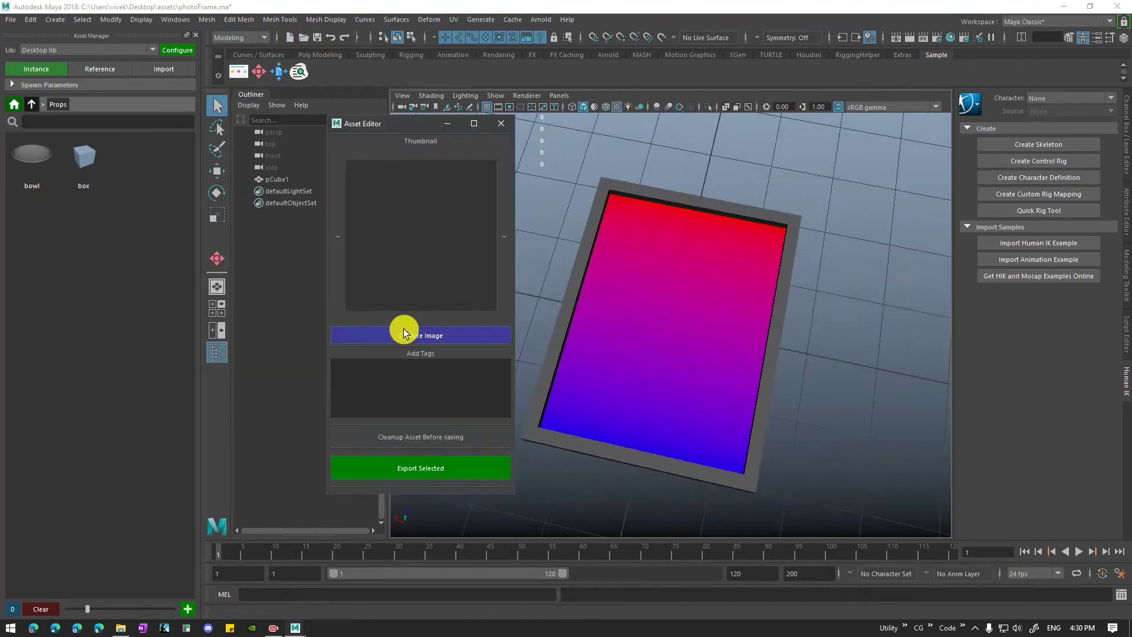
Capture a thumbnail of the photo frame and export it to the library as an asset
{"action": "left_click", "coordinate": [412, 328]}
{"action": "left_click", "coordinate": [432, 461]}
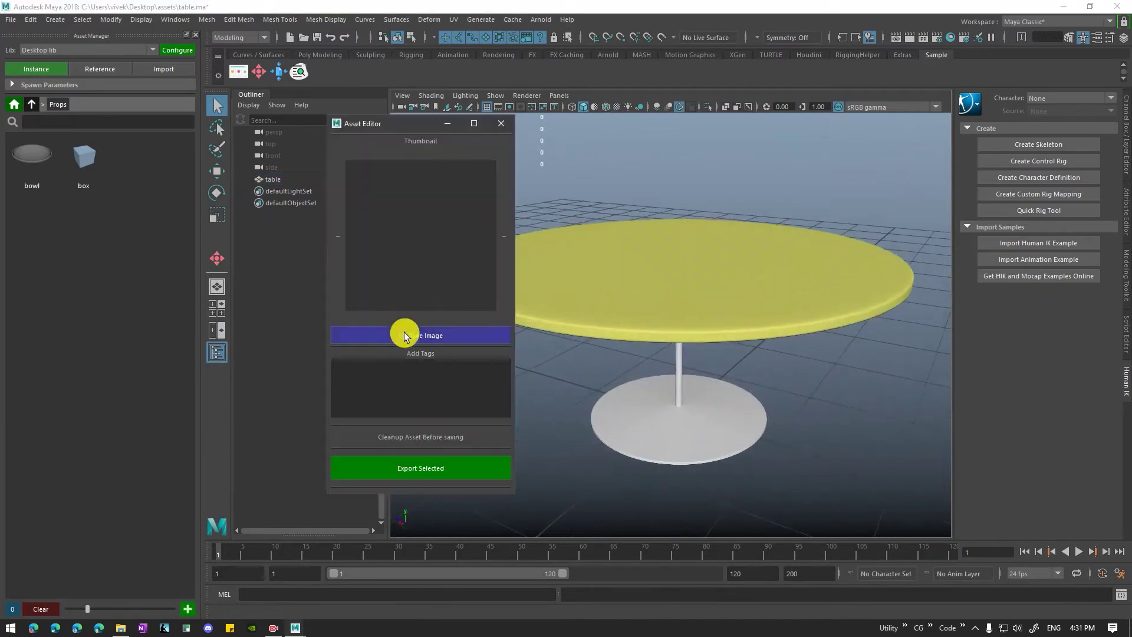
Export the table to the library as "table" with a captured thumbnail and the tags "table, furniture,prop"
{"action": "left_click", "coordinate": [405, 336]}
{"action": "left_click", "coordinate": [405, 383]}
{"action": "type", "text": "table, furniture,prop"}
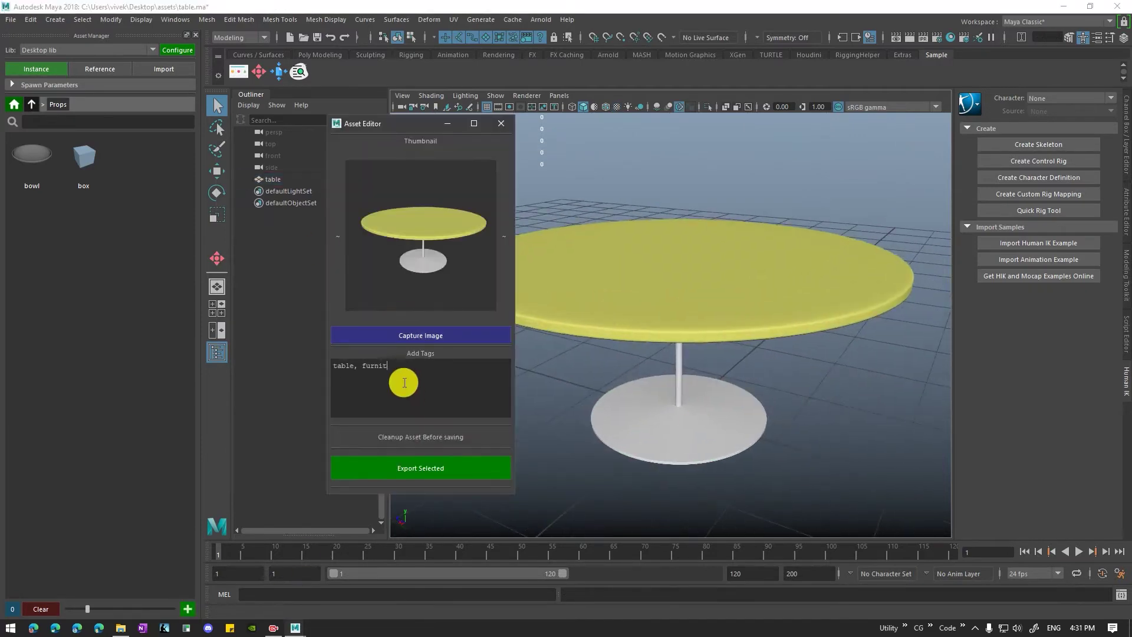
{"action": "left_click", "coordinate": [566, 295]}
{"action": "left_click", "coordinate": [479, 462]}
{"action": "left_click", "coordinate": [373, 468]}
{"action": "type", "text": "table"}
{"action": "left_click", "coordinate": [247, 205]}
{"action": "left_click", "coordinate": [898, 469]}
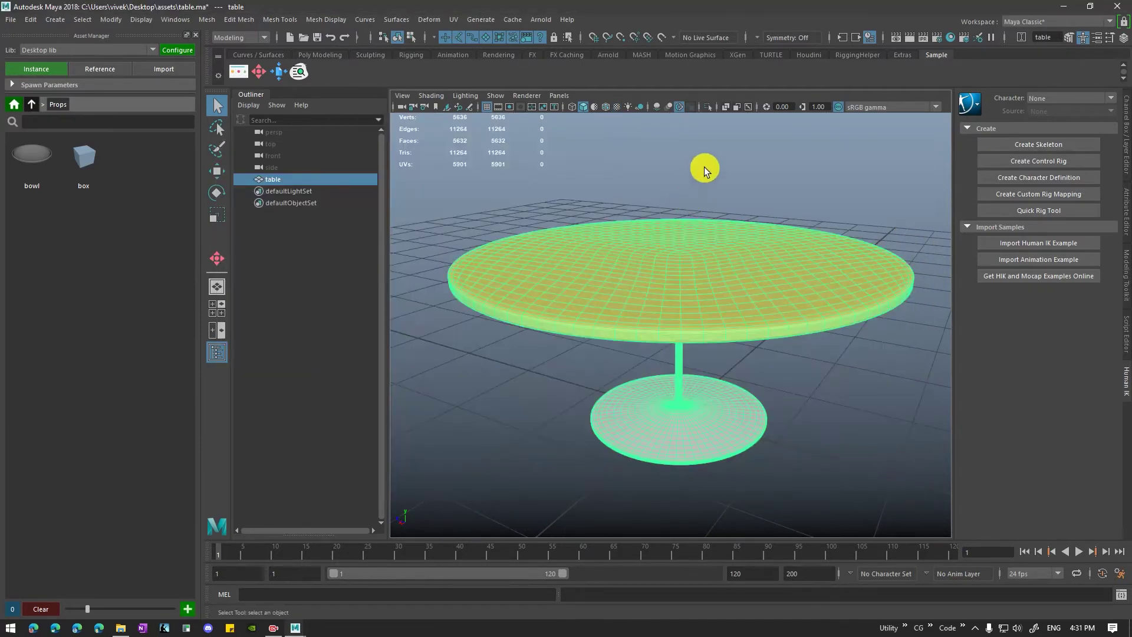
Deselect the table and reopen the Props folder from the library root to refresh its assets
{"action": "left_click", "coordinate": [700, 157]}
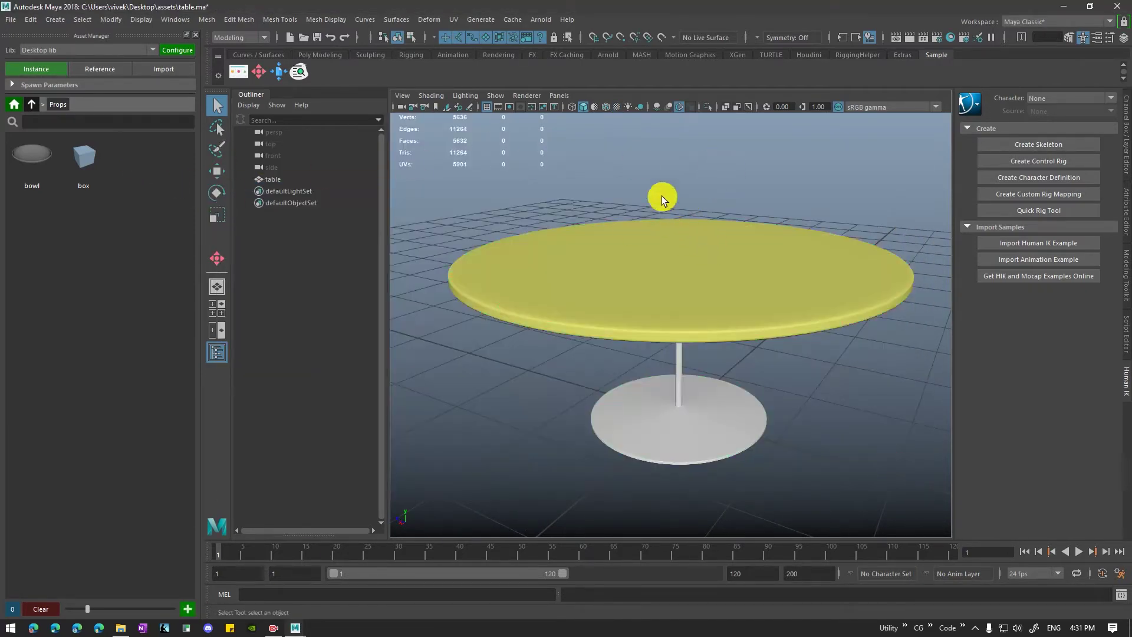
{"action": "left_click", "coordinate": [13, 105]}
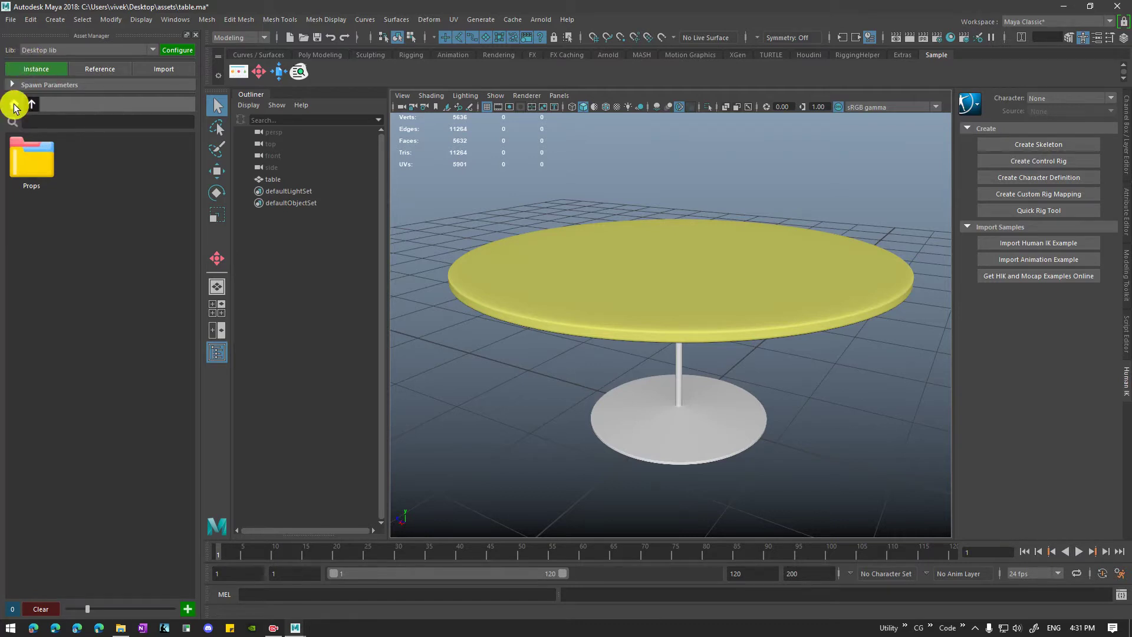
{"action": "double_click", "coordinate": [33, 170]}
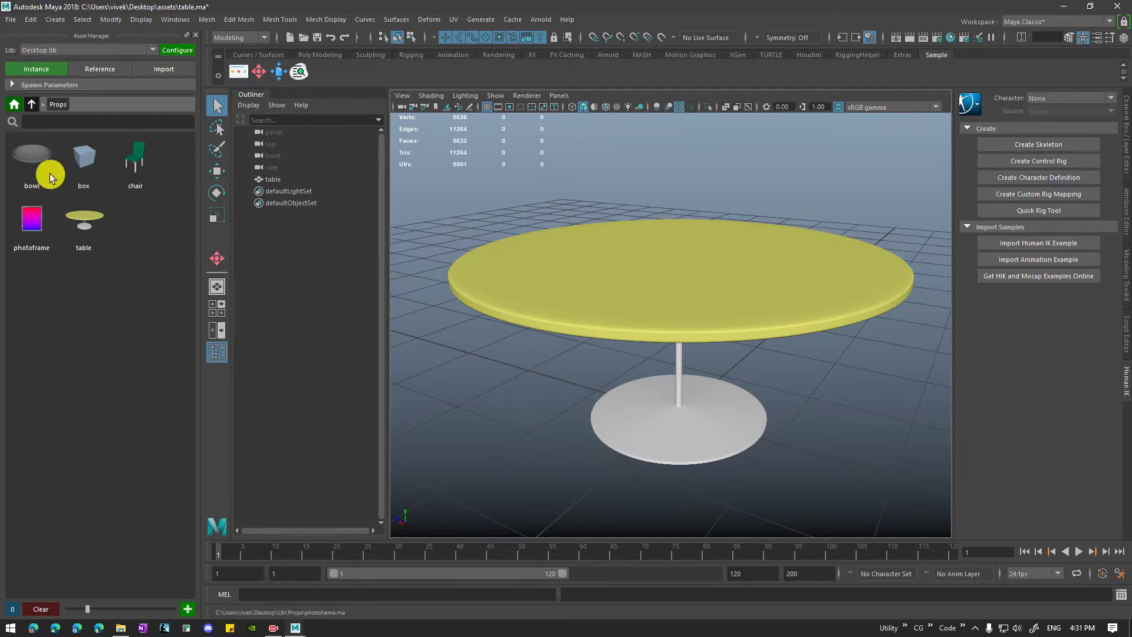
Start a new empty scene without saving the changes to table.ma
{"action": "left_click", "coordinate": [290, 37]}
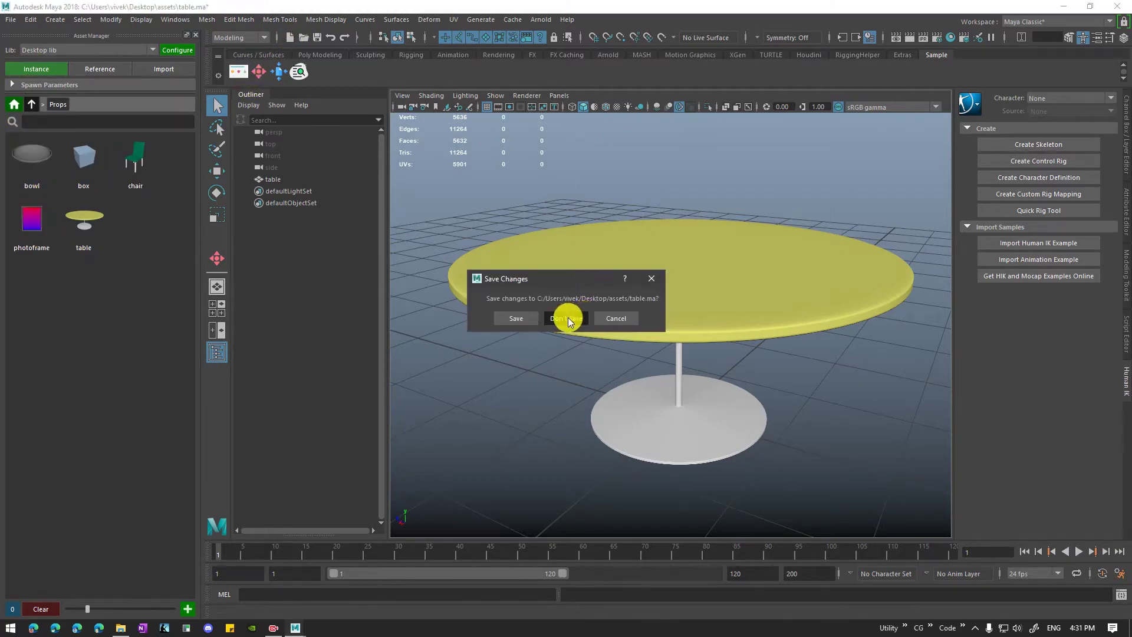
{"action": "left_click", "coordinate": [566, 319]}
{"action": "scroll", "coordinate": [616, 351], "scroll_direction": "up", "scroll_amount": 5}
{"action": "left_click_drag", "start_coordinate": [616, 351], "coordinate": [595, 360], "text": "alt"}
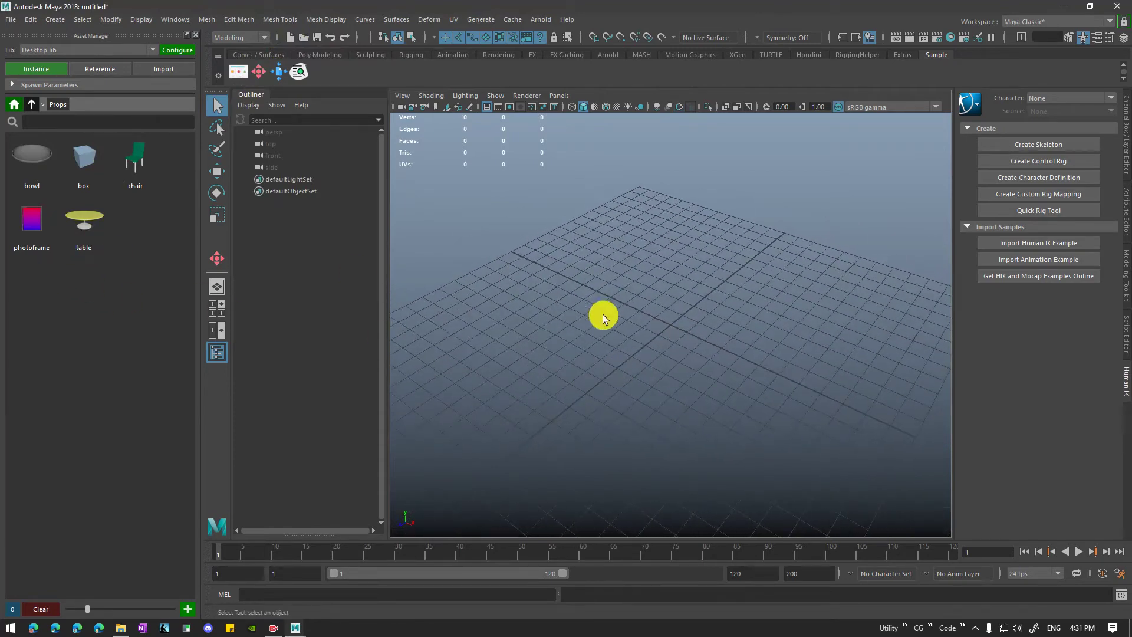
{"action": "left_click_drag", "start_coordinate": [603, 315], "coordinate": [518, 310], "text": "alt"}
Search the asset library by the tags "chair", "furniture" and "prop" in turn
{"action": "left_click", "coordinate": [45, 123]}
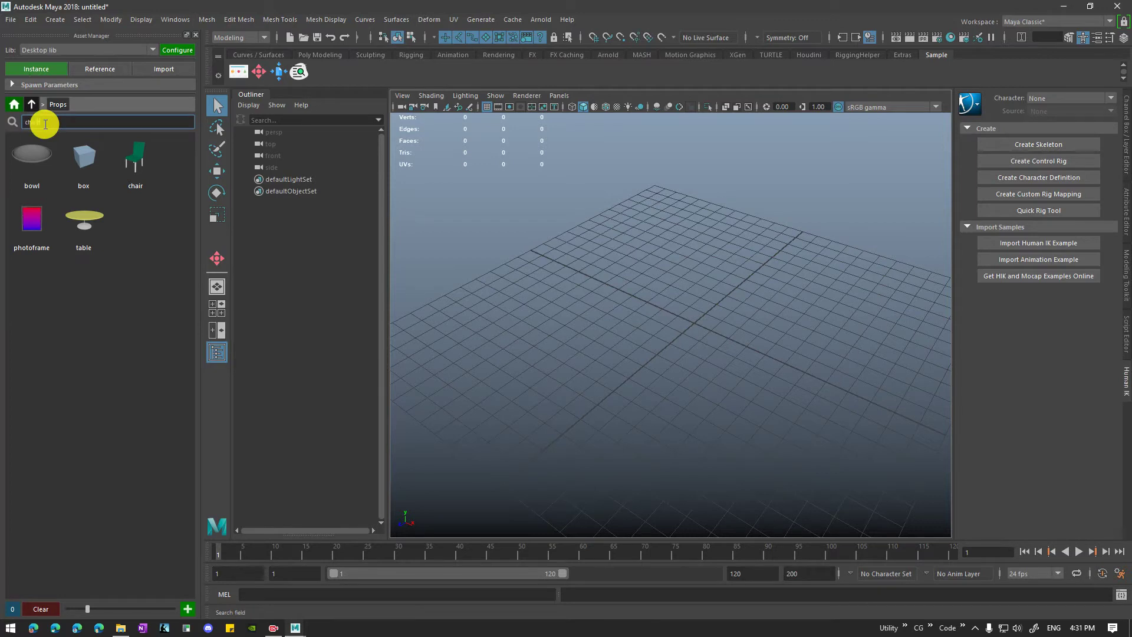
{"action": "key", "text": "Return"}
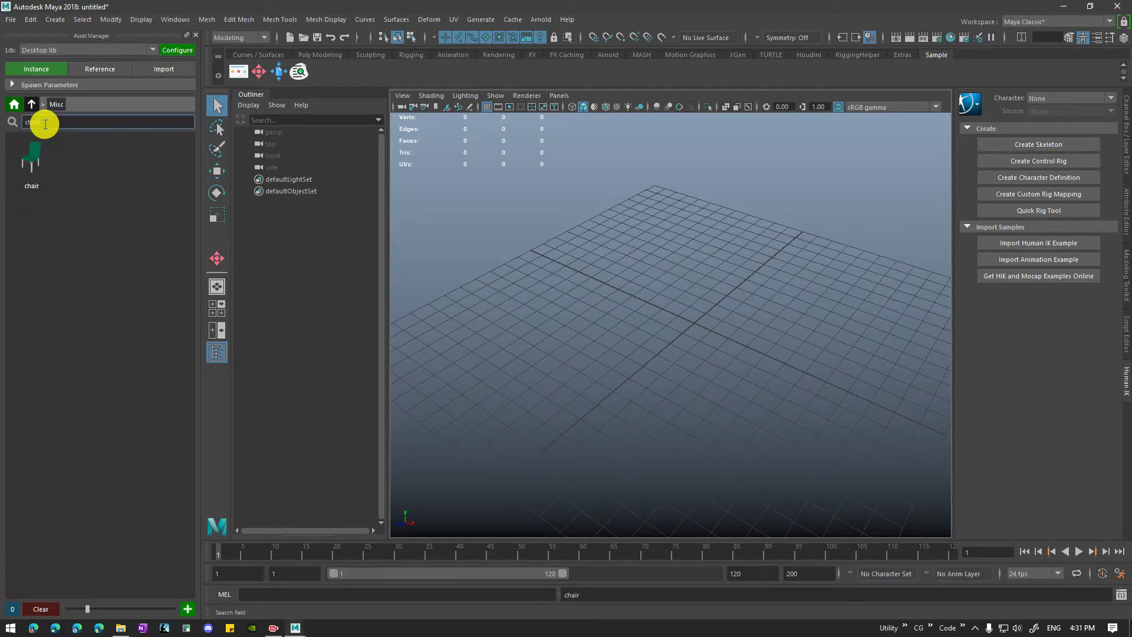
{"action": "left_click_drag", "start_coordinate": [46, 125], "coordinate": [2, 114]}
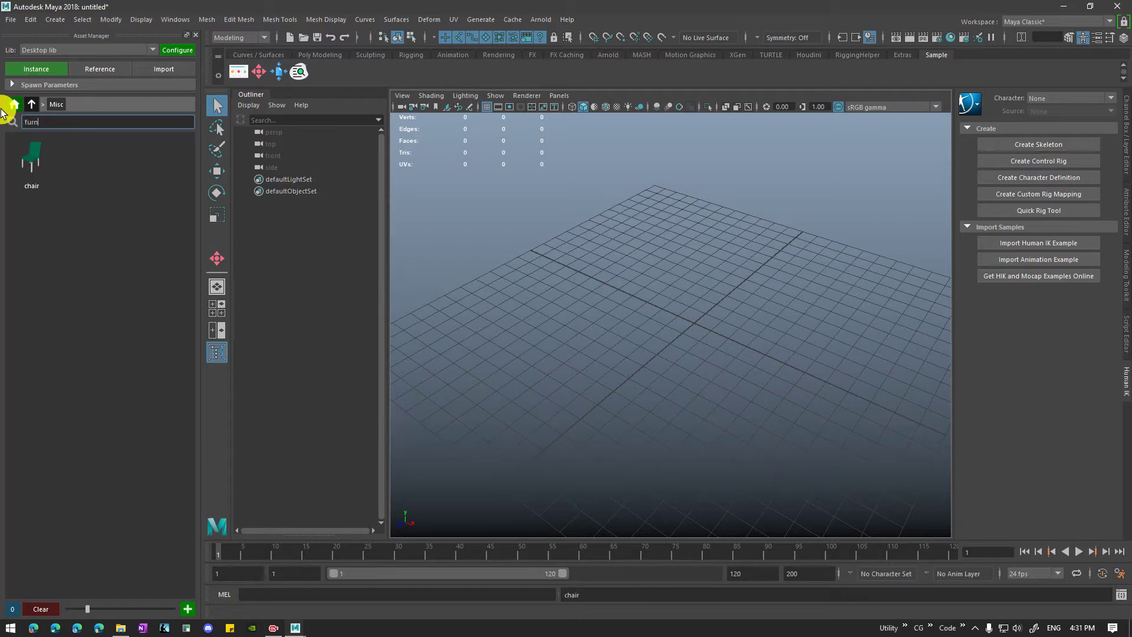
{"action": "key", "text": "Return"}
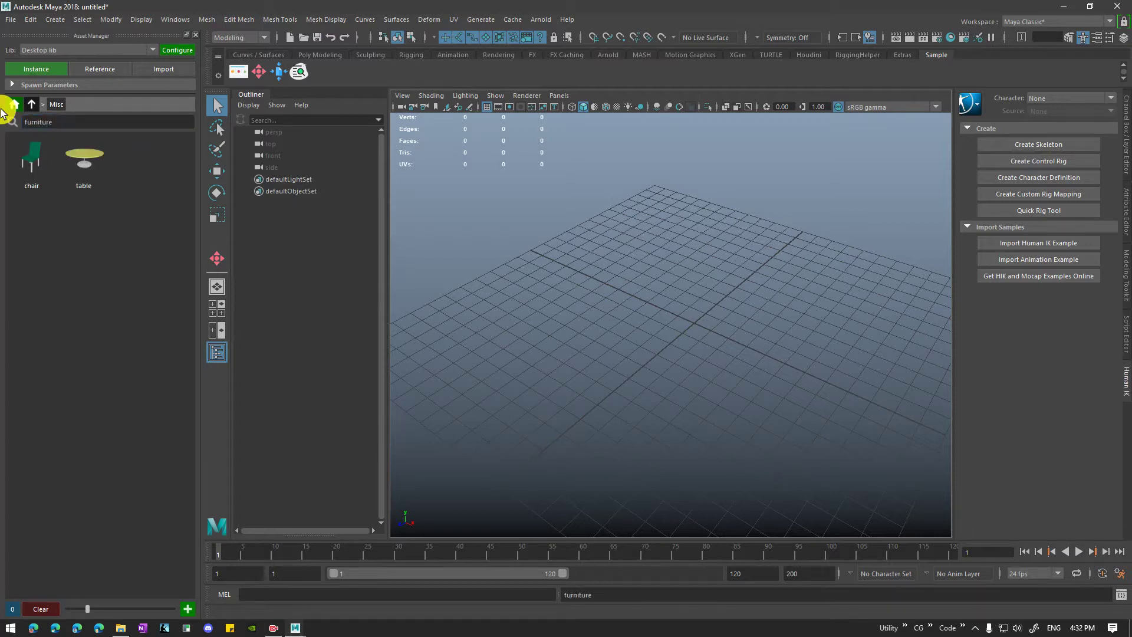
{"action": "left_click_drag", "start_coordinate": [54, 121], "coordinate": [2, 107]}
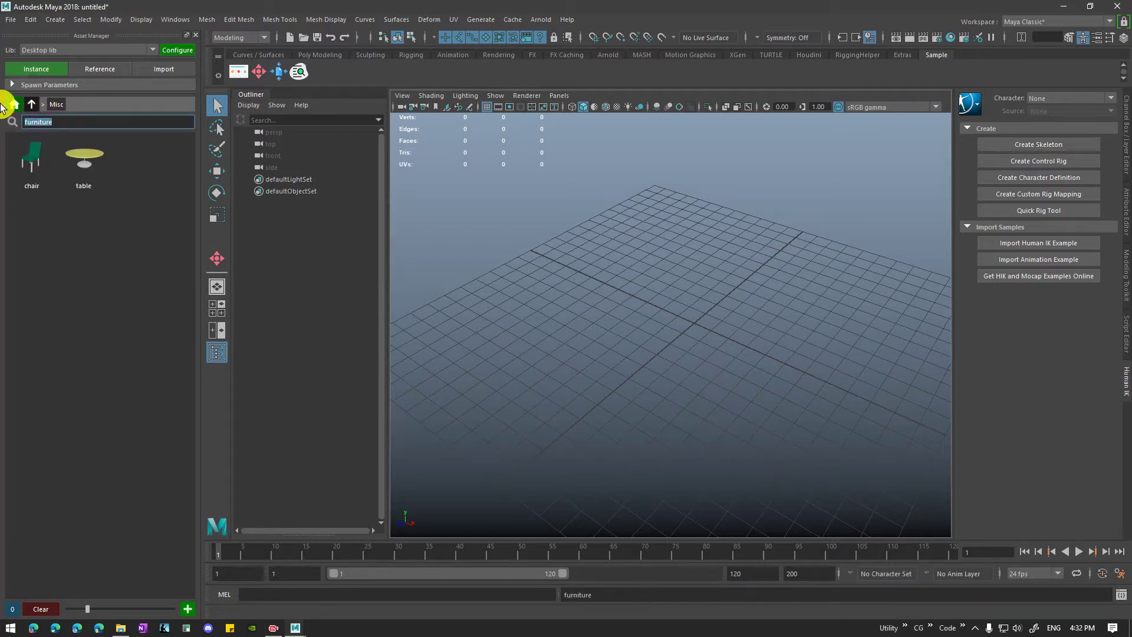
{"action": "type", "text": "prop"}
{"action": "key", "text": "Return"}
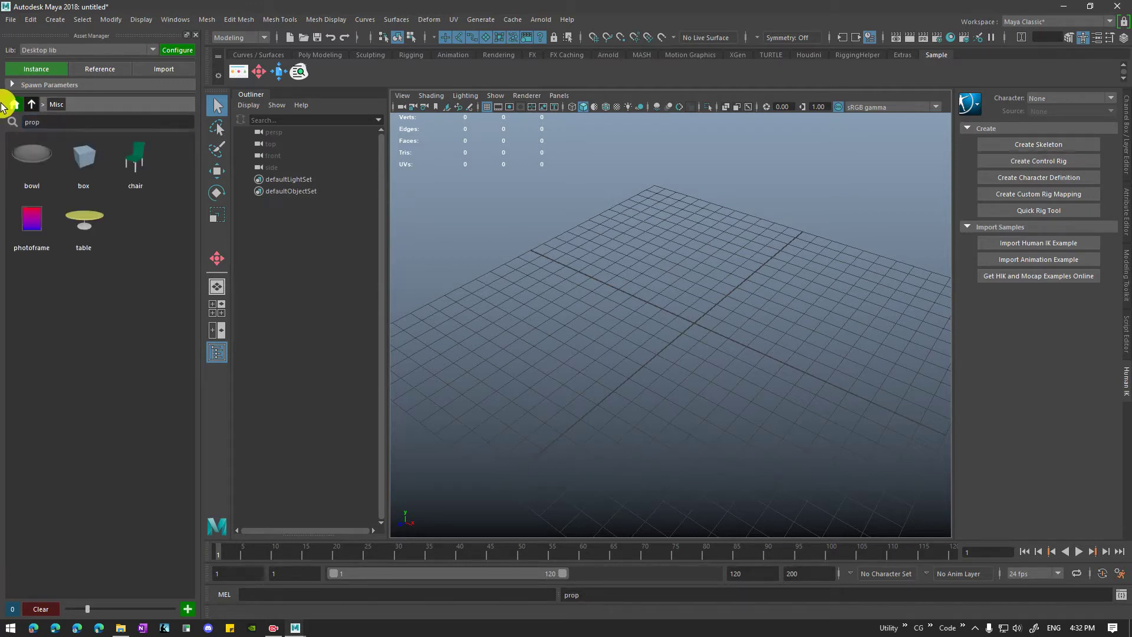
Leave the search results and reopen the library's Props folder
{"action": "left_click", "coordinate": [32, 104]}
{"action": "double_click", "coordinate": [27, 171]}
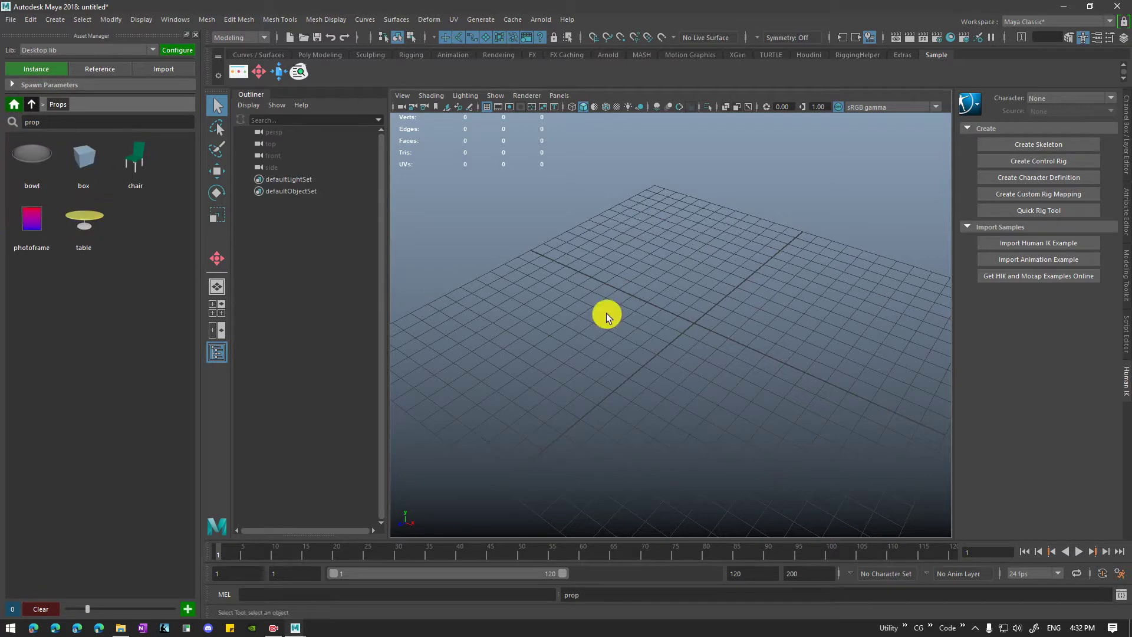
{"action": "mouse_move", "coordinate": [637, 339]}
{"action": "left_mouse_down", "text": "alt"}
{"action": "mouse_move", "coordinate": [647, 333]}
{"action": "mouse_move", "coordinate": [619, 351]}
{"action": "mouse_move", "coordinate": [662, 351]}
{"action": "mouse_move", "coordinate": [637, 347]}
{"action": "left_mouse_up", "text": "alt"}
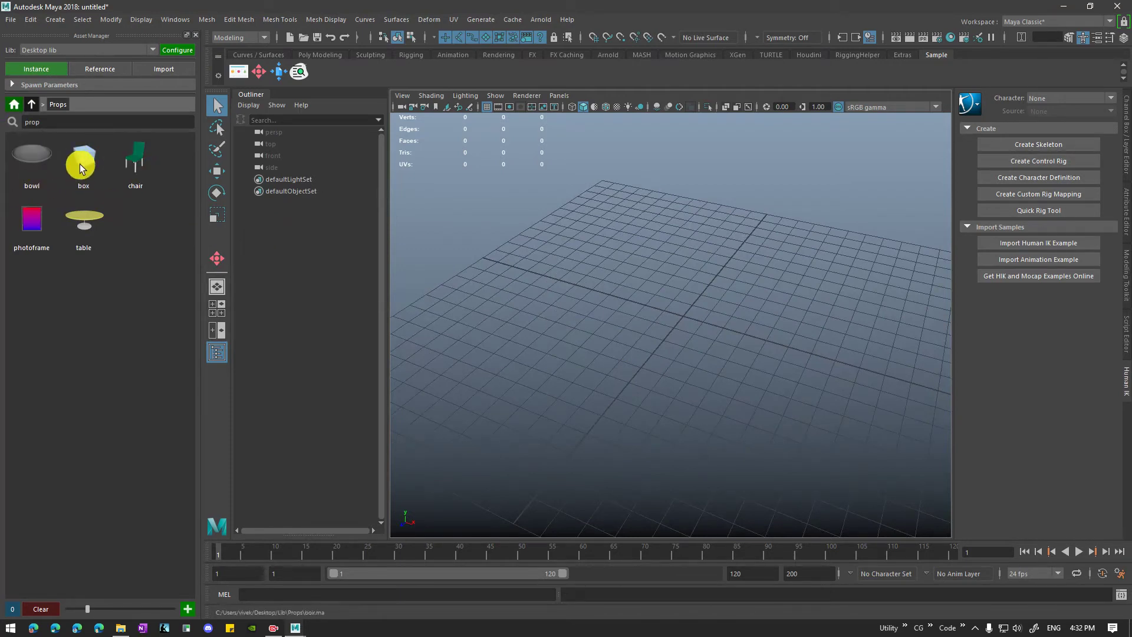
Add the bowl, table, box and chair assets one by one to a multi-selection and clear it
{"action": "left_click", "coordinate": [35, 161]}
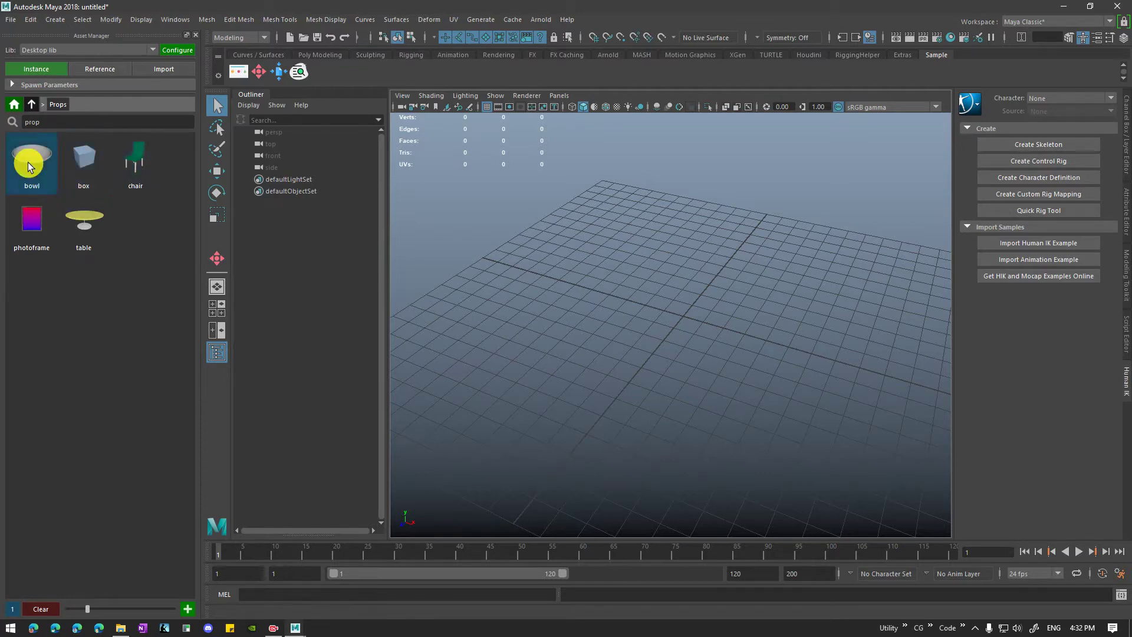
{"action": "left_click", "coordinate": [86, 224], "text": "ctrl"}
{"action": "left_click", "coordinate": [88, 160], "text": "ctrl"}
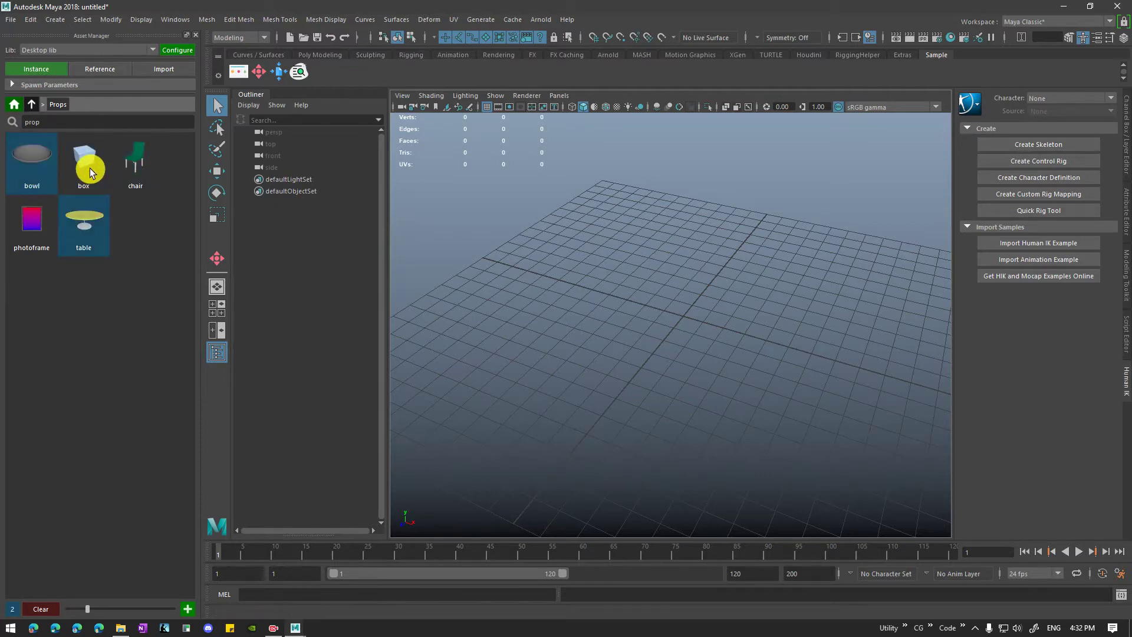
{"action": "left_click", "coordinate": [135, 167], "text": "ctrl"}
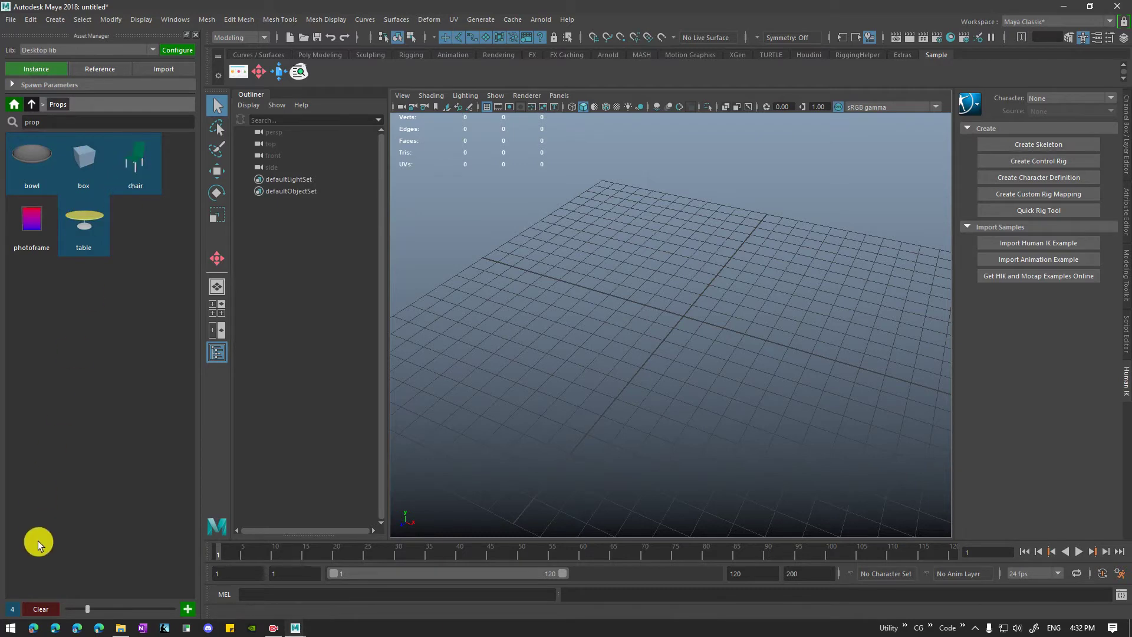
{"action": "left_click", "coordinate": [40, 610]}
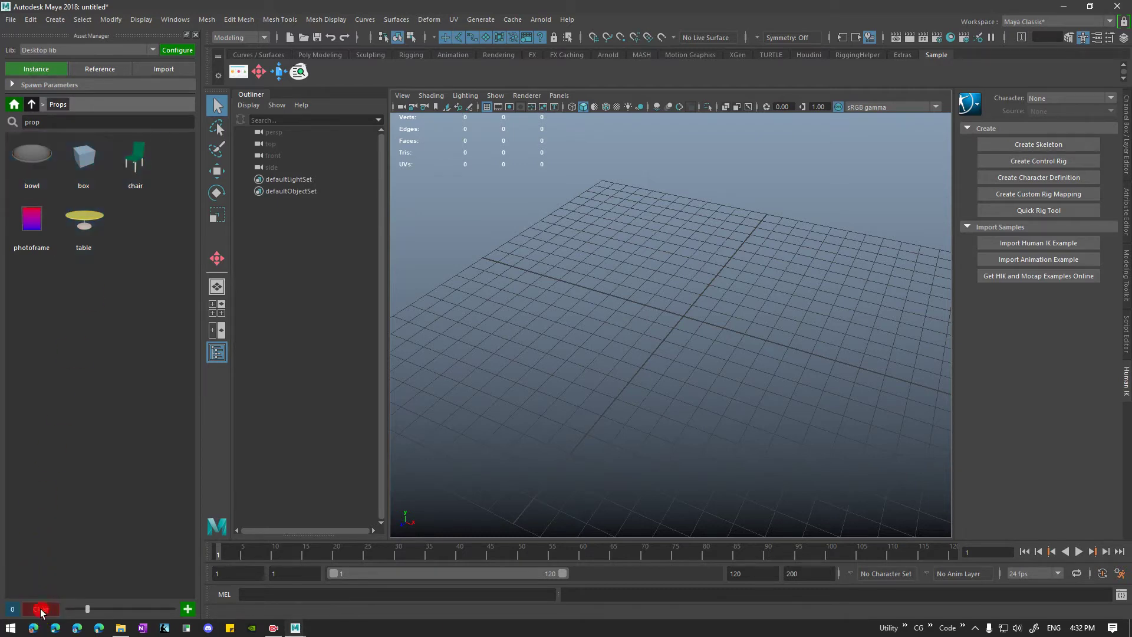
Select asset ranges from the bowl to the table and to the chair, clear the selection, and select from bowl to photoframe
{"action": "left_click", "coordinate": [27, 152]}
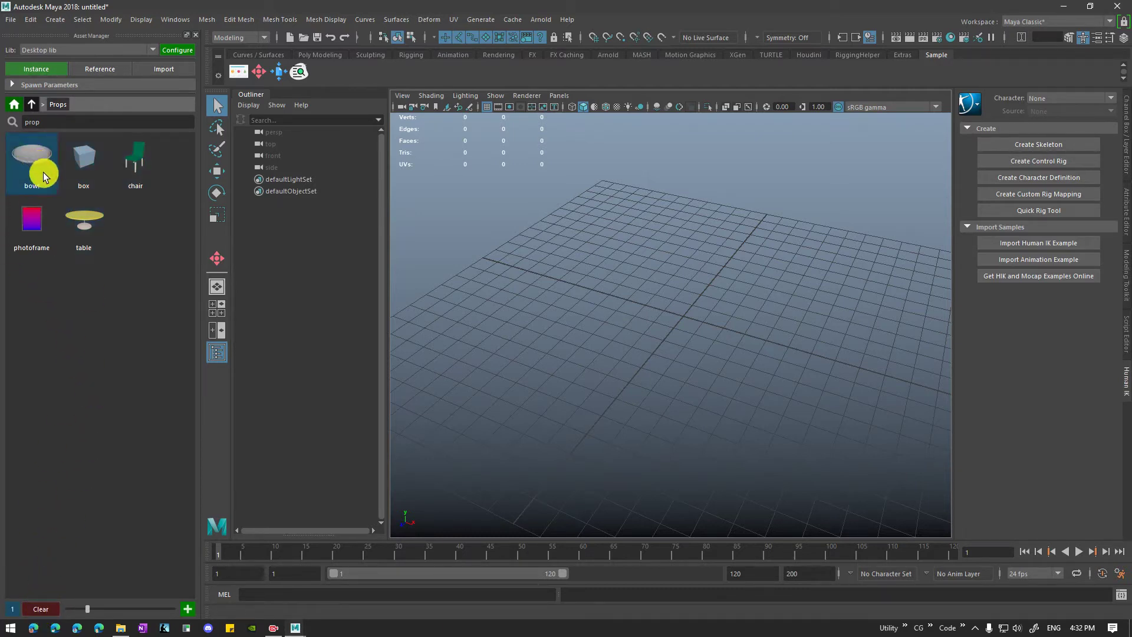
{"action": "left_click", "coordinate": [86, 221], "text": "shift"}
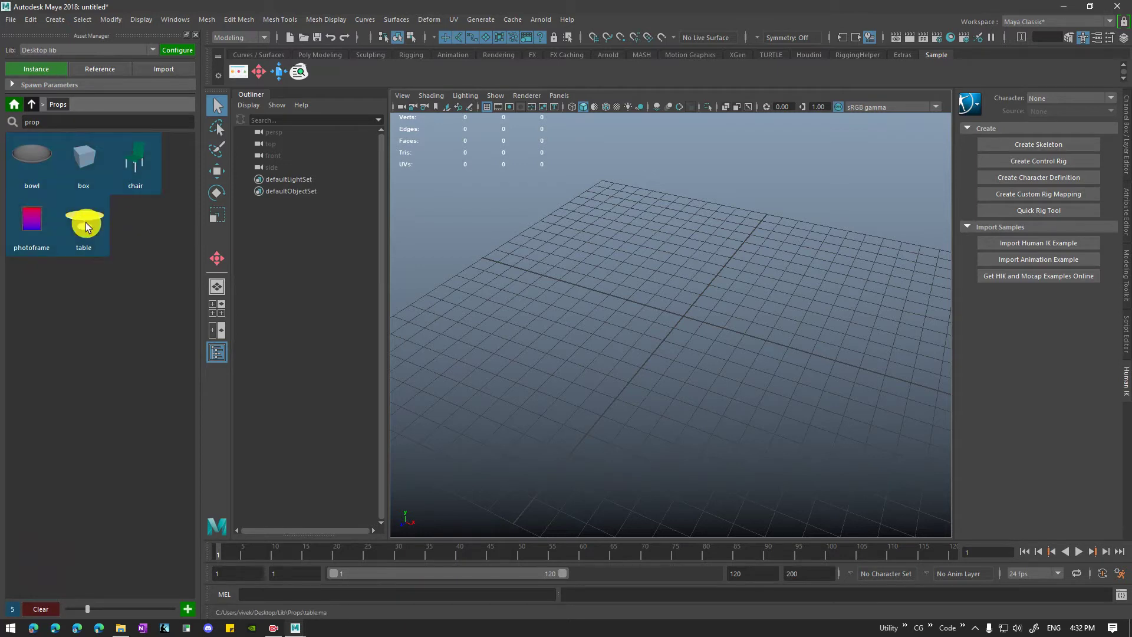
{"action": "left_click", "coordinate": [39, 163]}
{"action": "left_click", "coordinate": [136, 168], "text": "shift"}
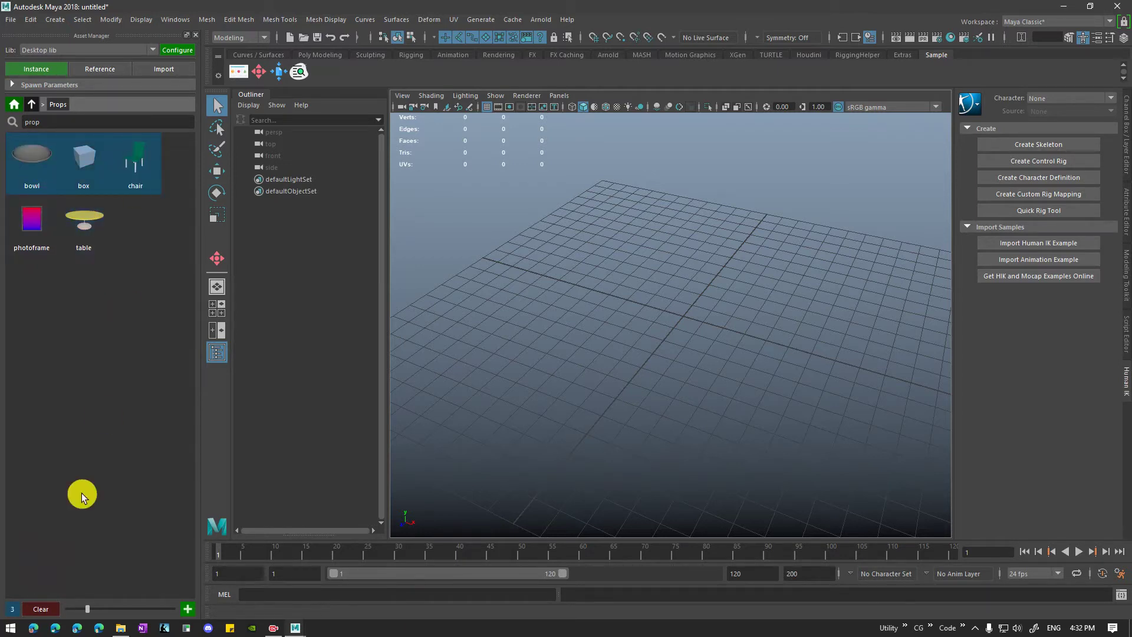
{"action": "left_click", "coordinate": [41, 609]}
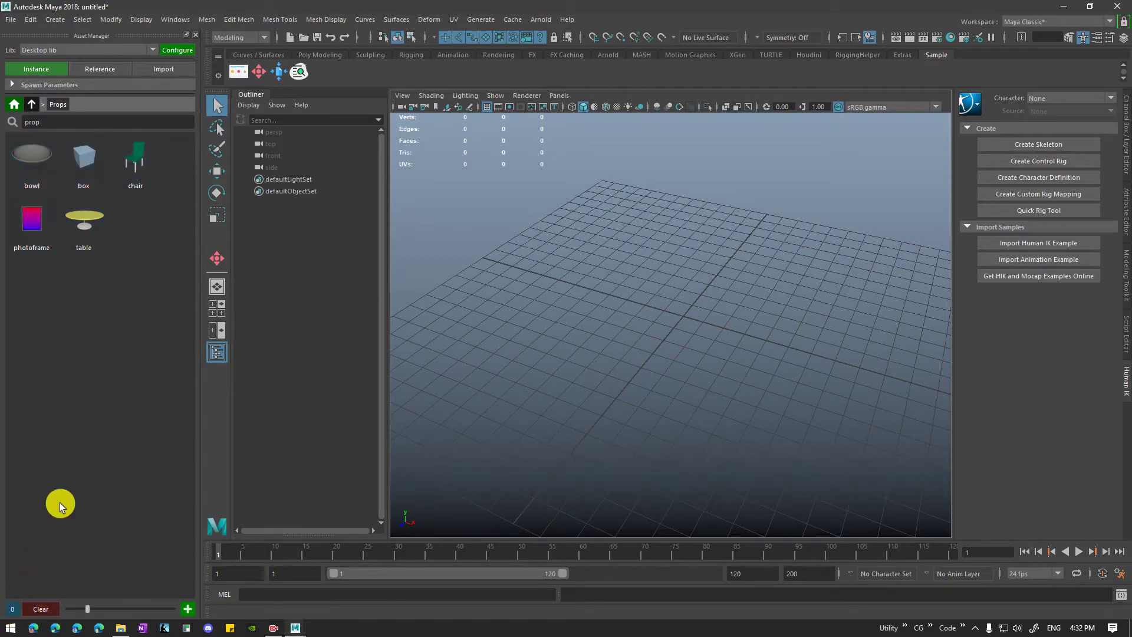
{"action": "left_click", "coordinate": [28, 159]}
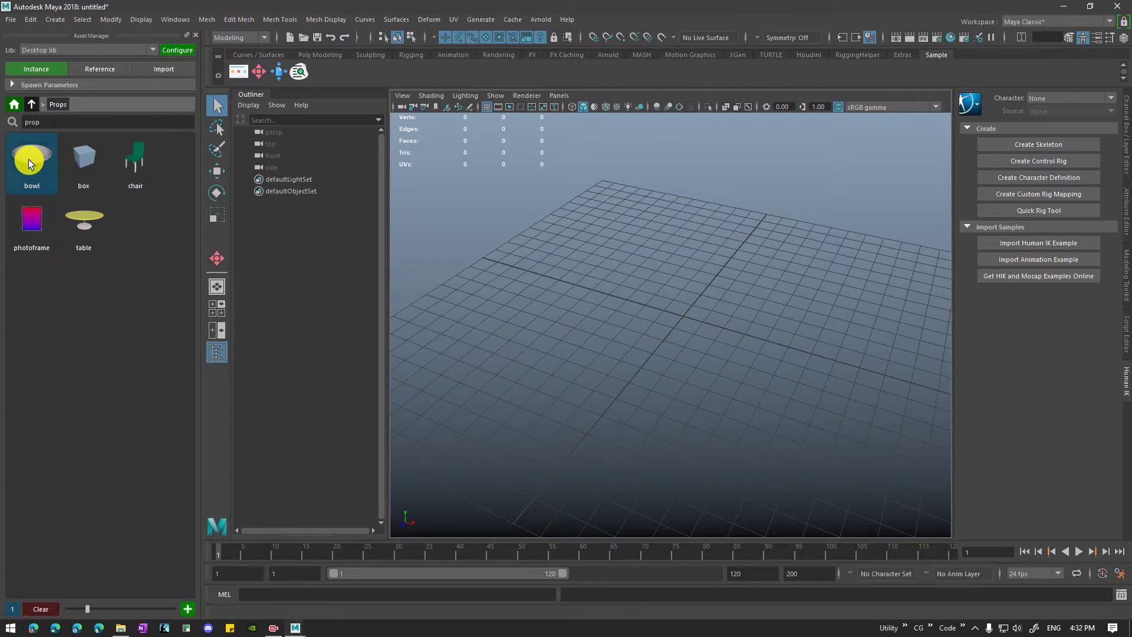
{"action": "left_click", "coordinate": [39, 226], "text": "shift"}
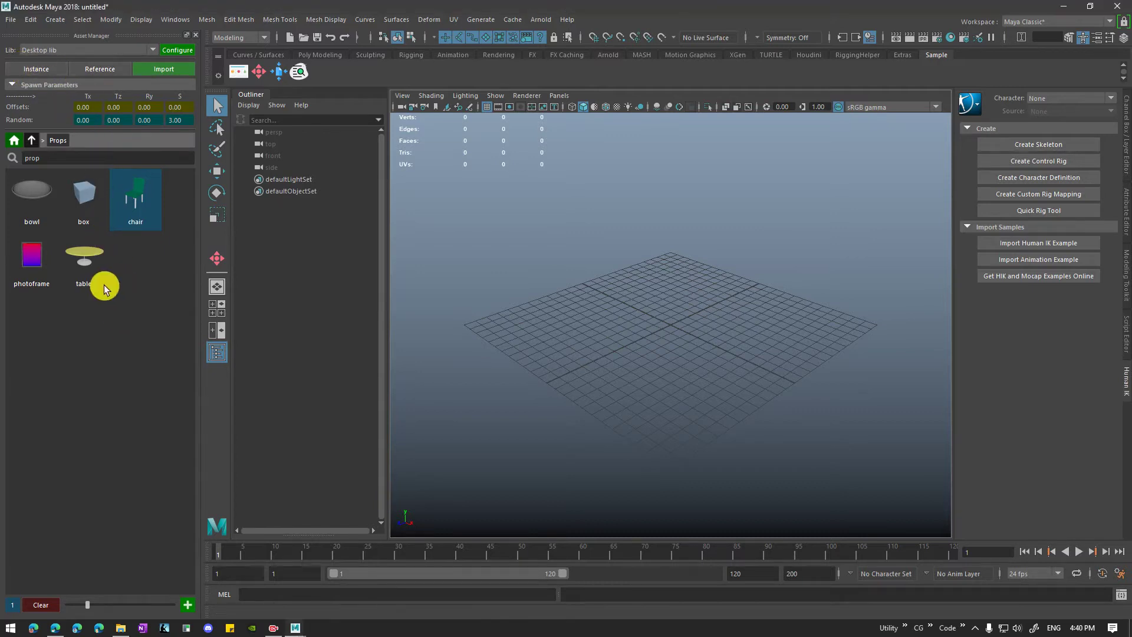
Cycle the asset loading mode through Instance, Reference and Import
{"action": "left_click", "coordinate": [36, 69]}
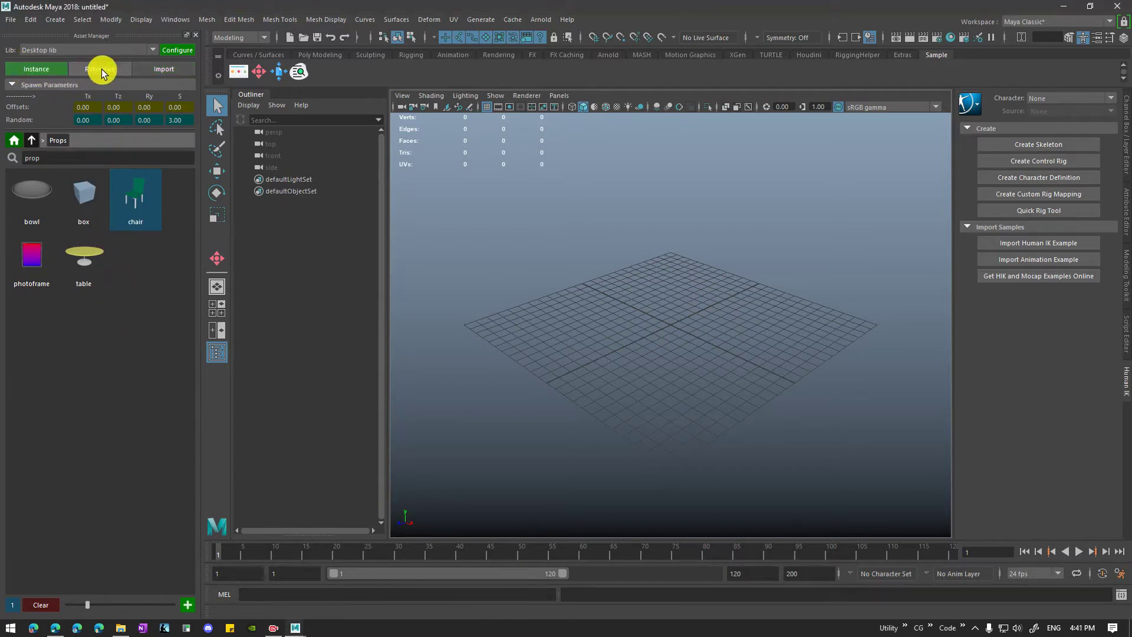
{"action": "left_click", "coordinate": [102, 69]}
{"action": "left_click", "coordinate": [152, 69]}
{"action": "left_click", "coordinate": [51, 70]}
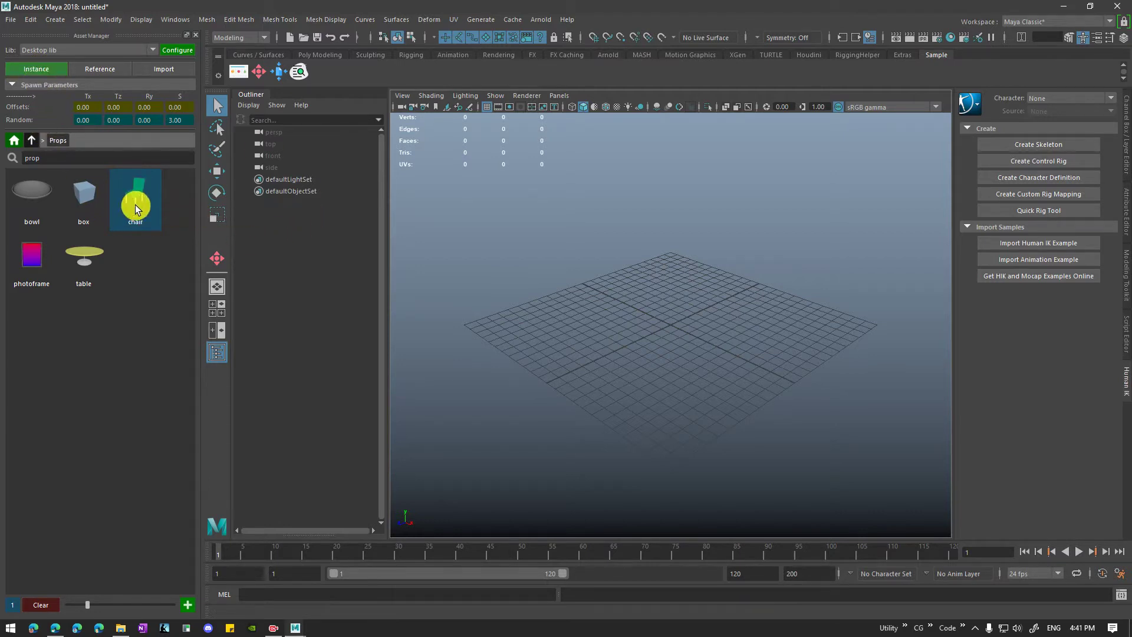
{"action": "left_click", "coordinate": [99, 69]}
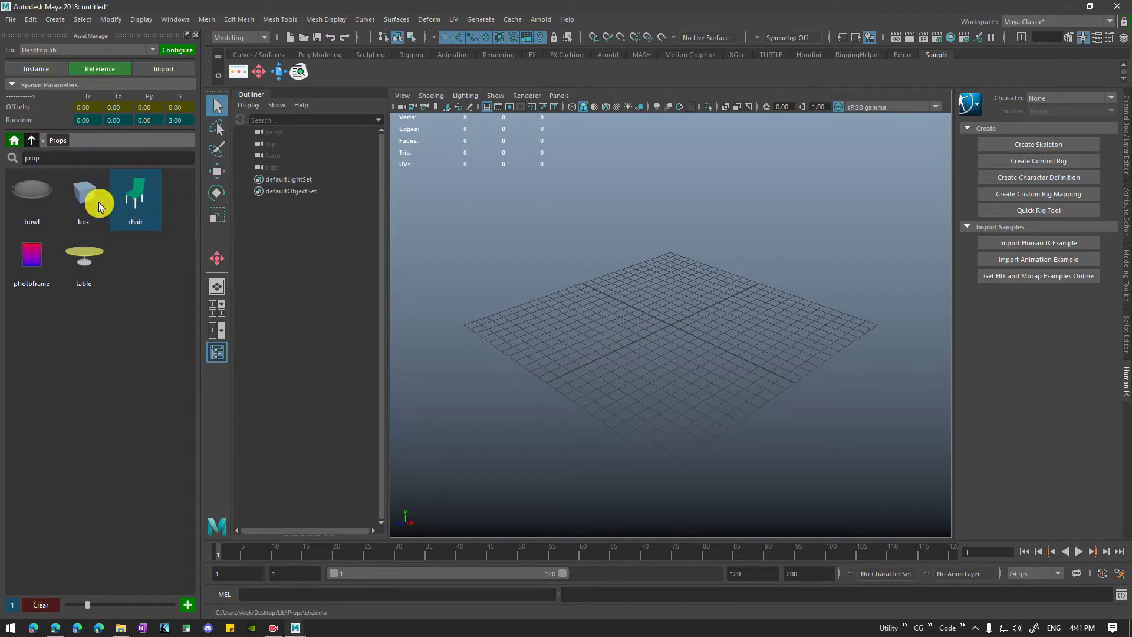
{"action": "left_click", "coordinate": [158, 70]}
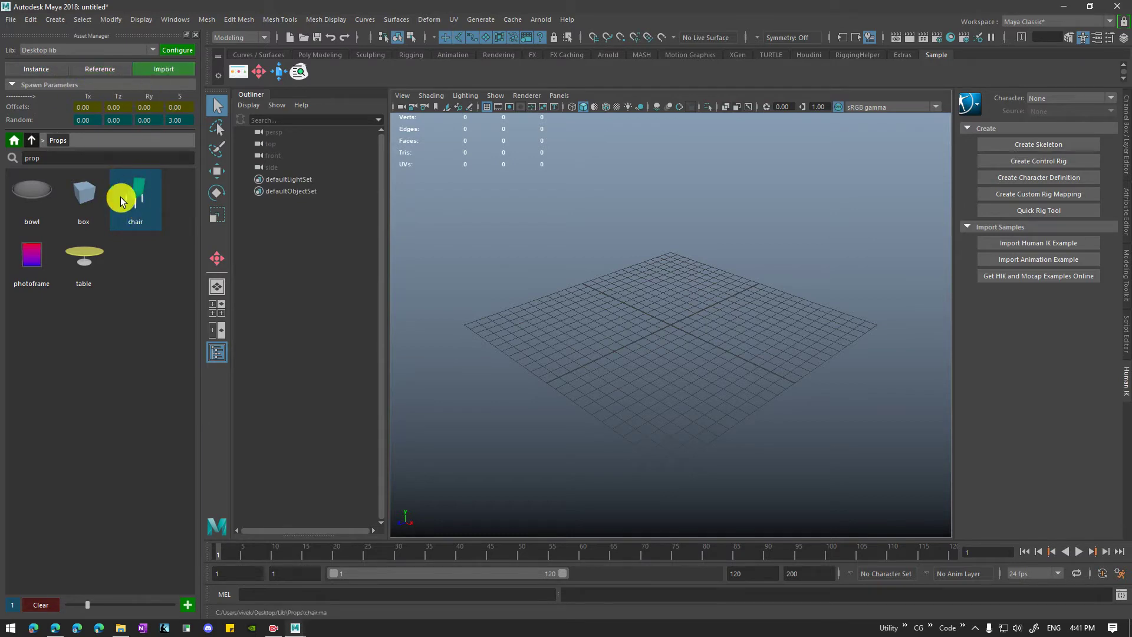
Add the chair asset to the scene twice in Instance mode and select the first copy
{"action": "left_click", "coordinate": [45, 70]}
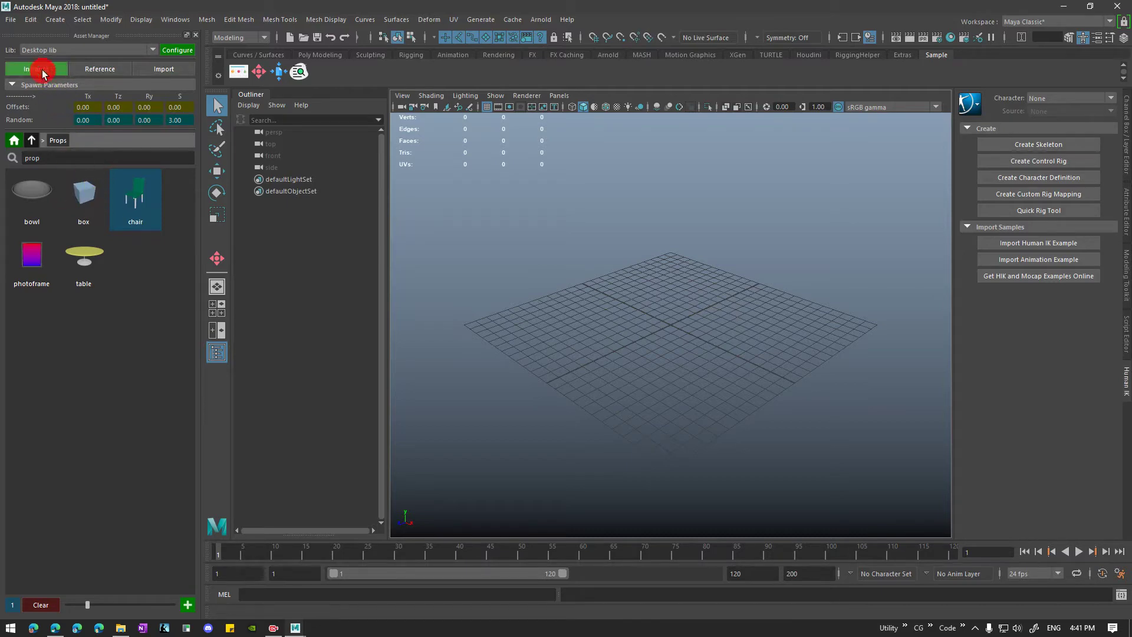
{"action": "double_click", "coordinate": [133, 206]}
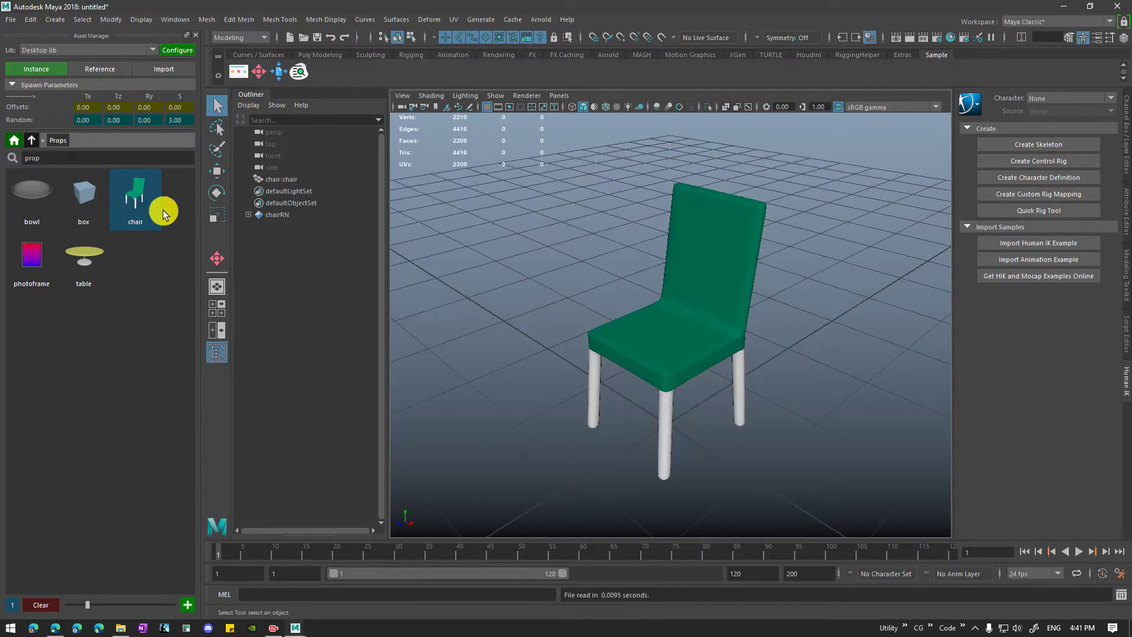
{"action": "scroll", "coordinate": [573, 277], "scroll_direction": "down", "scroll_amount": 5}
{"action": "left_click_drag", "start_coordinate": [568, 283], "coordinate": [595, 298], "text": "alt"}
{"action": "double_click", "coordinate": [135, 206]}
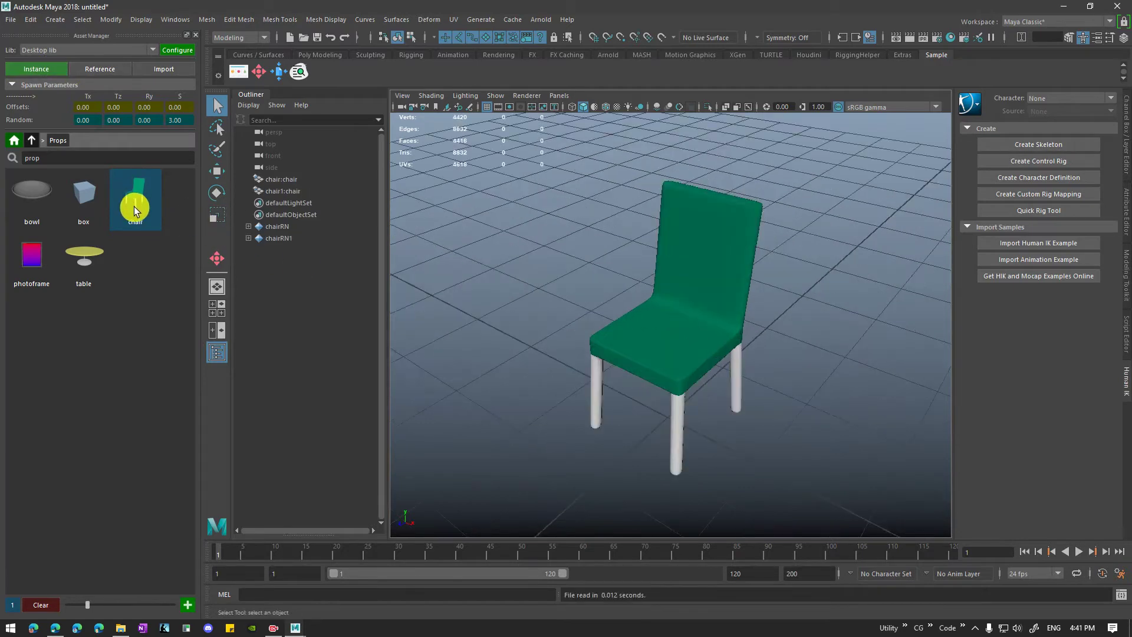
{"action": "left_click", "coordinate": [277, 180]}
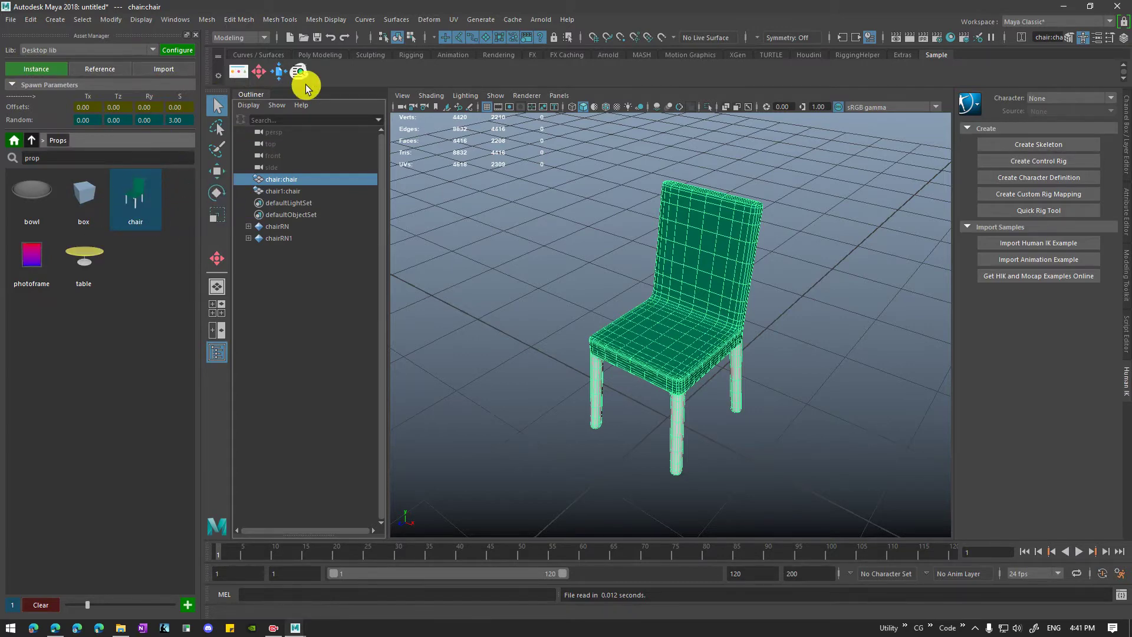
Start a new scene without saving and load the box asset in Import mode
{"action": "left_click", "coordinate": [290, 37]}
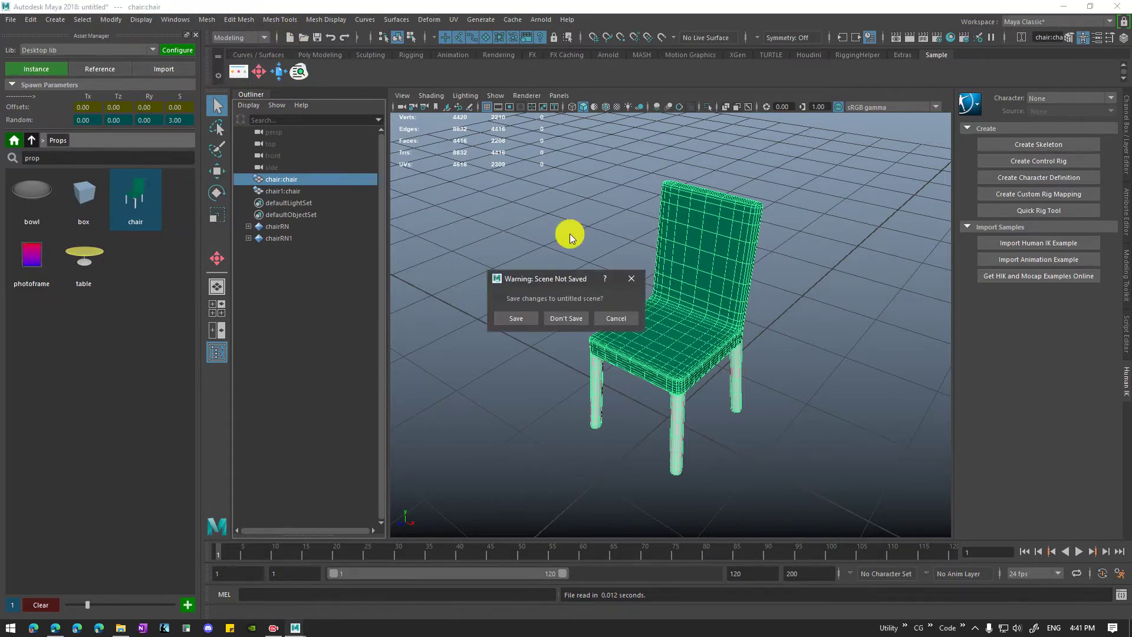
{"action": "left_click", "coordinate": [560, 315]}
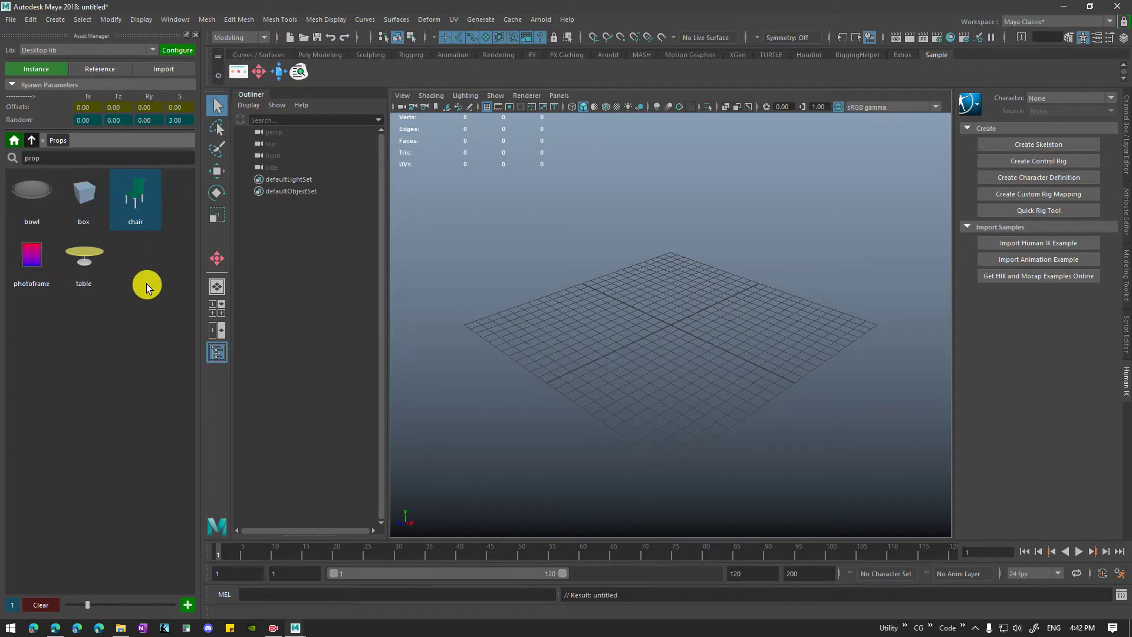
{"action": "left_click", "coordinate": [155, 69]}
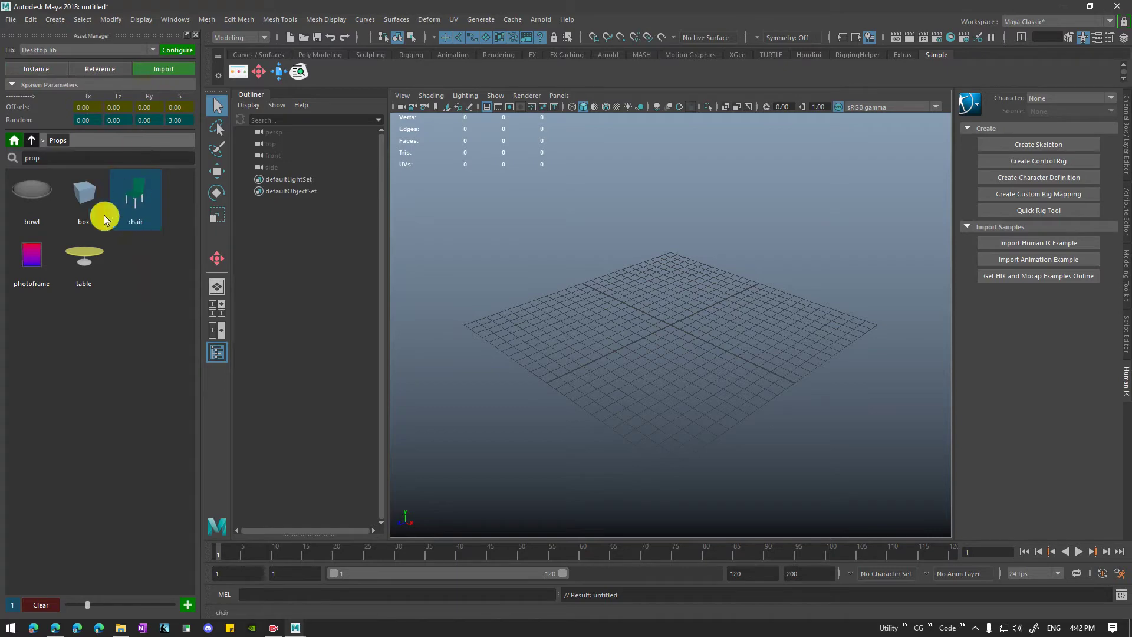
{"action": "left_click", "coordinate": [82, 202]}
{"action": "double_click", "coordinate": [82, 198]}
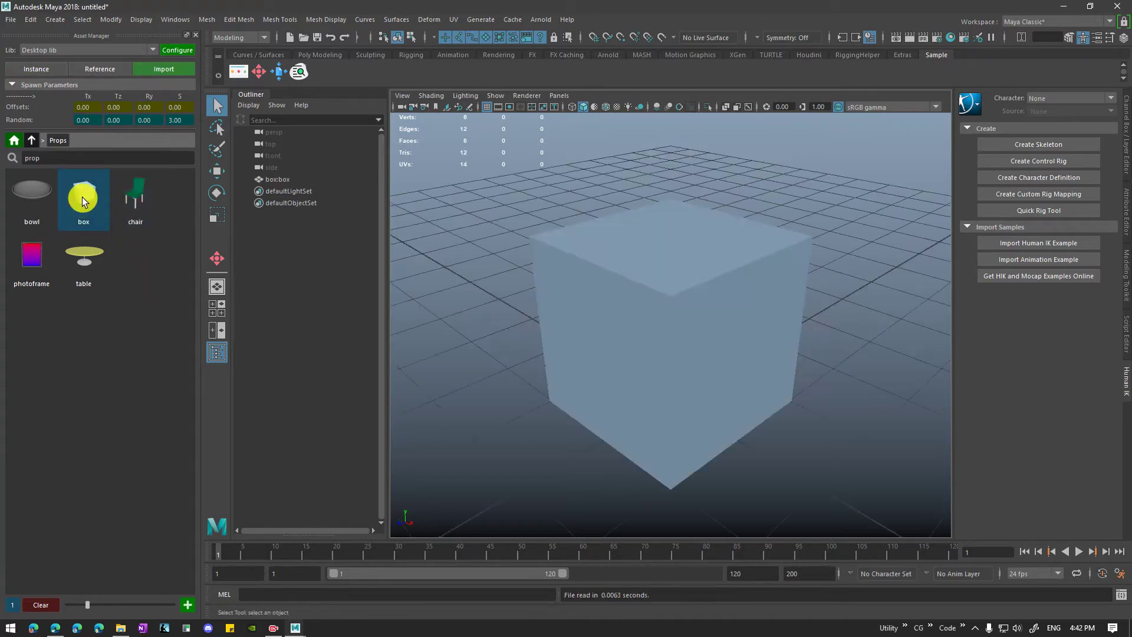
{"action": "scroll", "coordinate": [592, 300], "scroll_direction": "down", "scroll_amount": 5}
{"action": "mouse_move", "coordinate": [525, 345]}
{"action": "left_mouse_down", "text": "alt"}
{"action": "mouse_move", "coordinate": [576, 348]}
{"action": "mouse_move", "coordinate": [543, 359]}
{"action": "left_mouse_up", "text": "alt"}
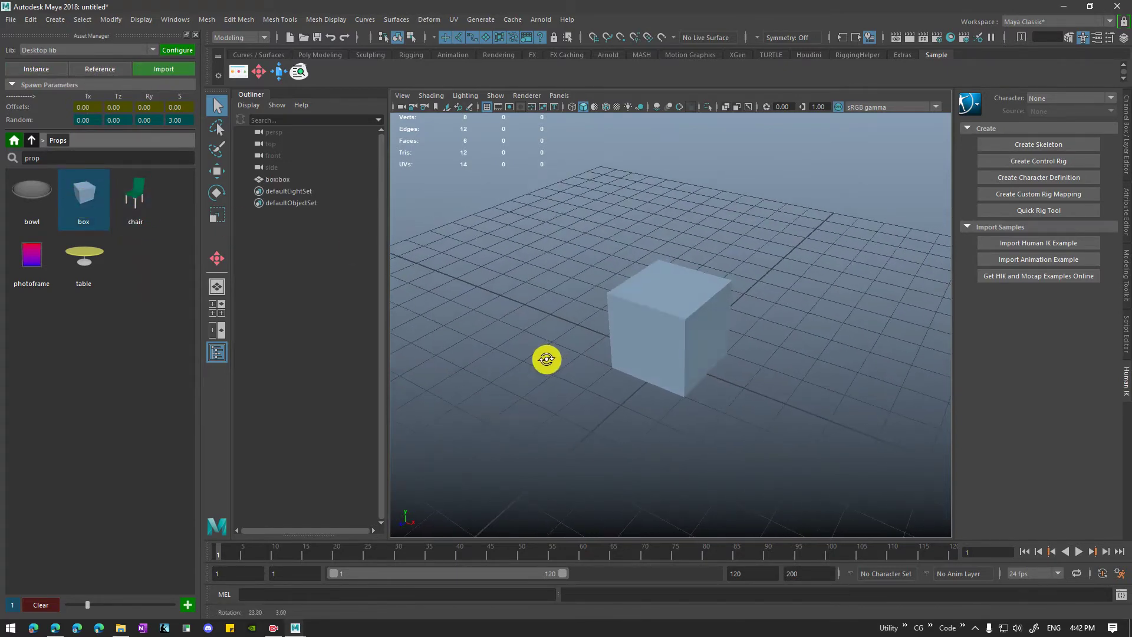
Discard the box scene and import the table, chair, photoframe and bowl assets into a new scene
{"action": "left_click", "coordinate": [289, 38]}
{"action": "left_click", "coordinate": [563, 318]}
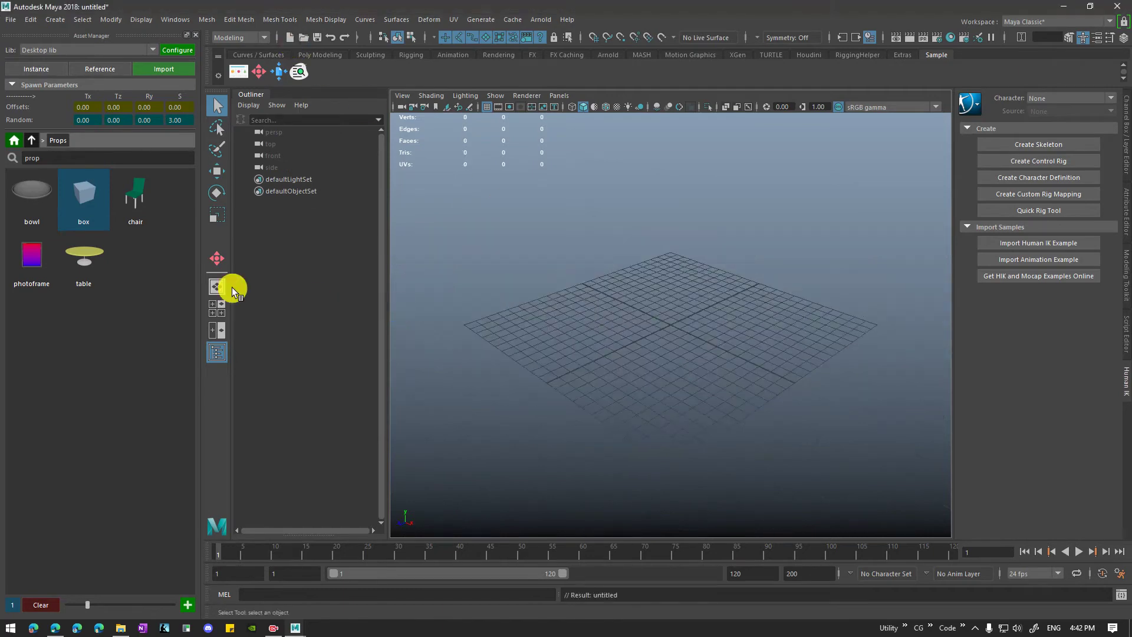
{"action": "double_click", "coordinate": [87, 253]}
{"action": "double_click", "coordinate": [132, 200]}
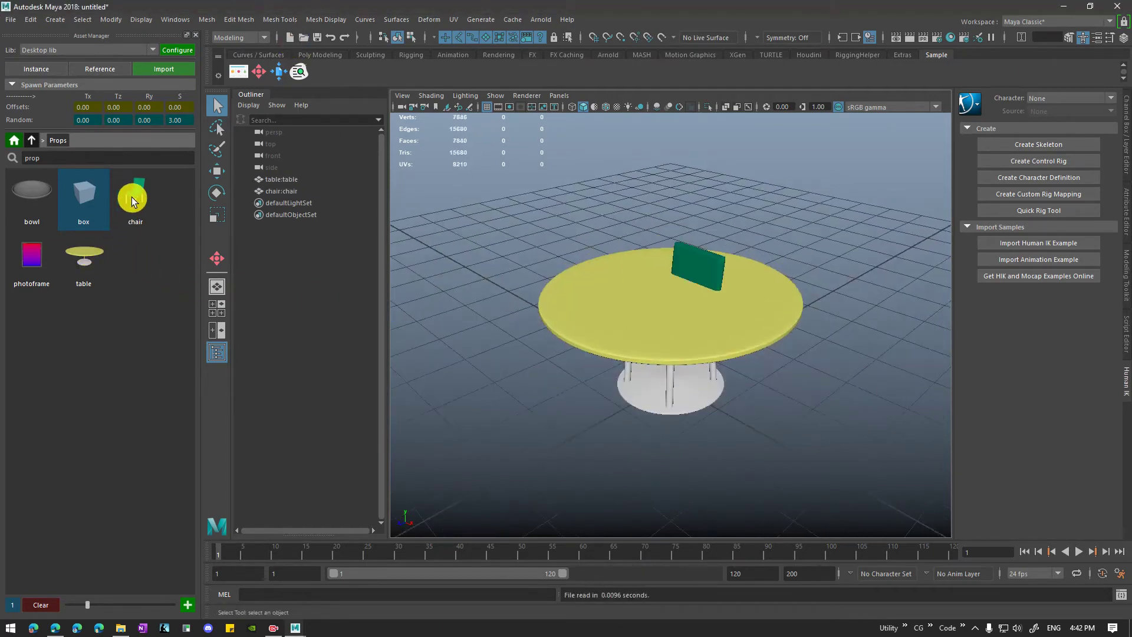
{"action": "double_click", "coordinate": [38, 261]}
{"action": "double_click", "coordinate": [46, 194]}
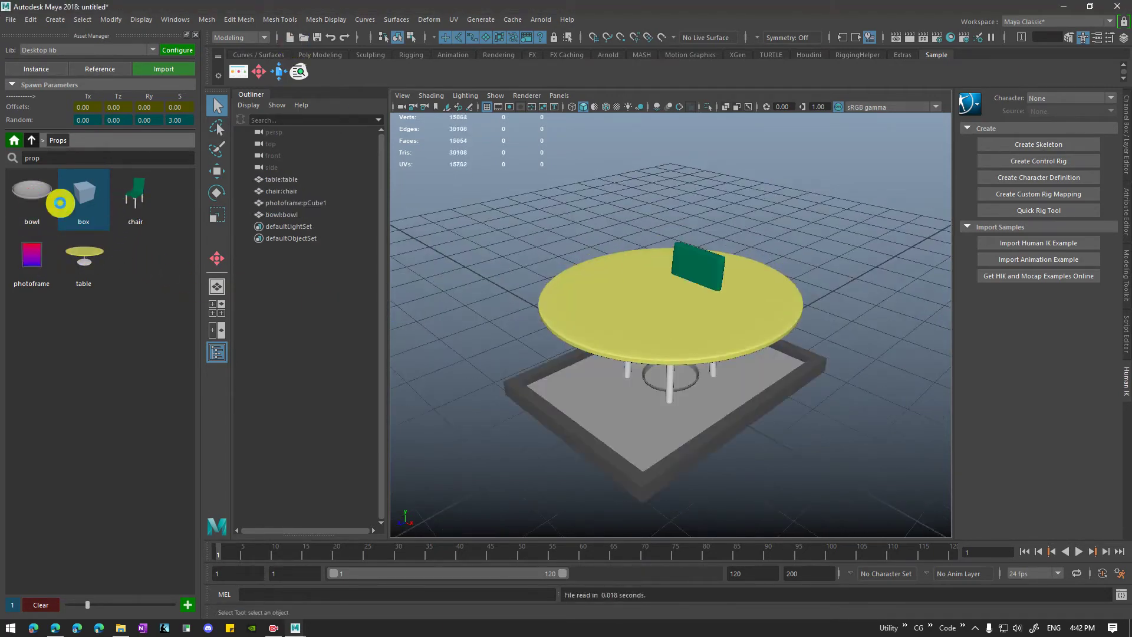
Move the imported chair backward along its Z axis, out from under the table
{"action": "left_click_drag", "start_coordinate": [681, 352], "coordinate": [692, 305], "text": "alt"}
{"action": "left_click", "coordinate": [692, 305]}
{"action": "key", "text": "w"}
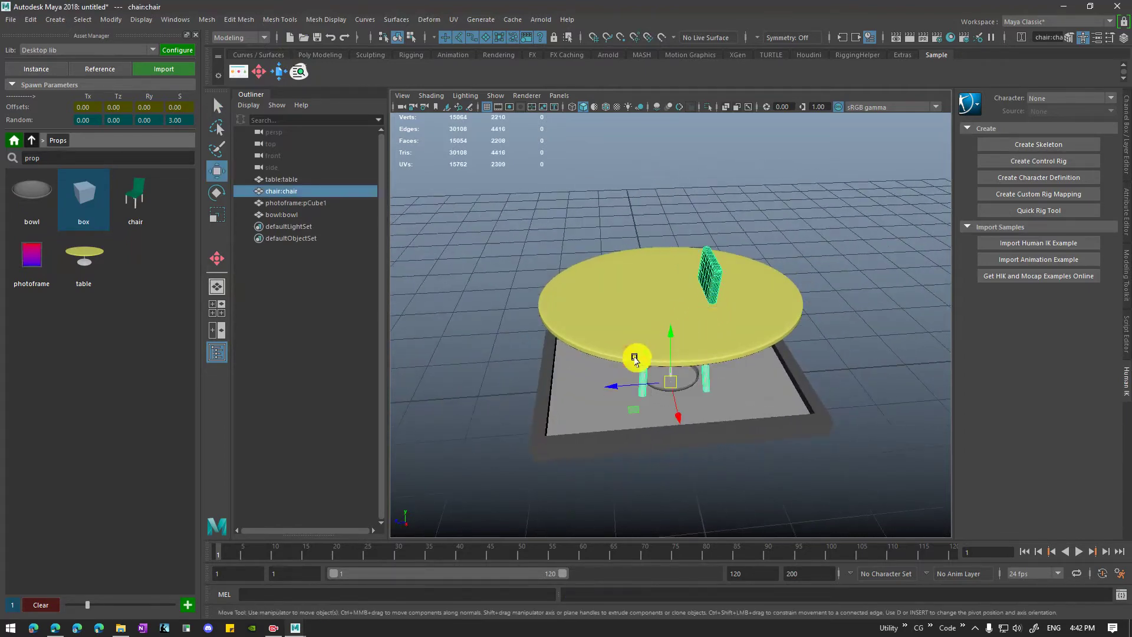
{"action": "left_click_drag", "start_coordinate": [604, 383], "coordinate": [793, 353]}
{"action": "left_click_drag", "start_coordinate": [693, 356], "coordinate": [808, 352], "text": "alt"}
{"action": "right_click_drag", "start_coordinate": [808, 353], "coordinate": [675, 334], "text": "alt"}
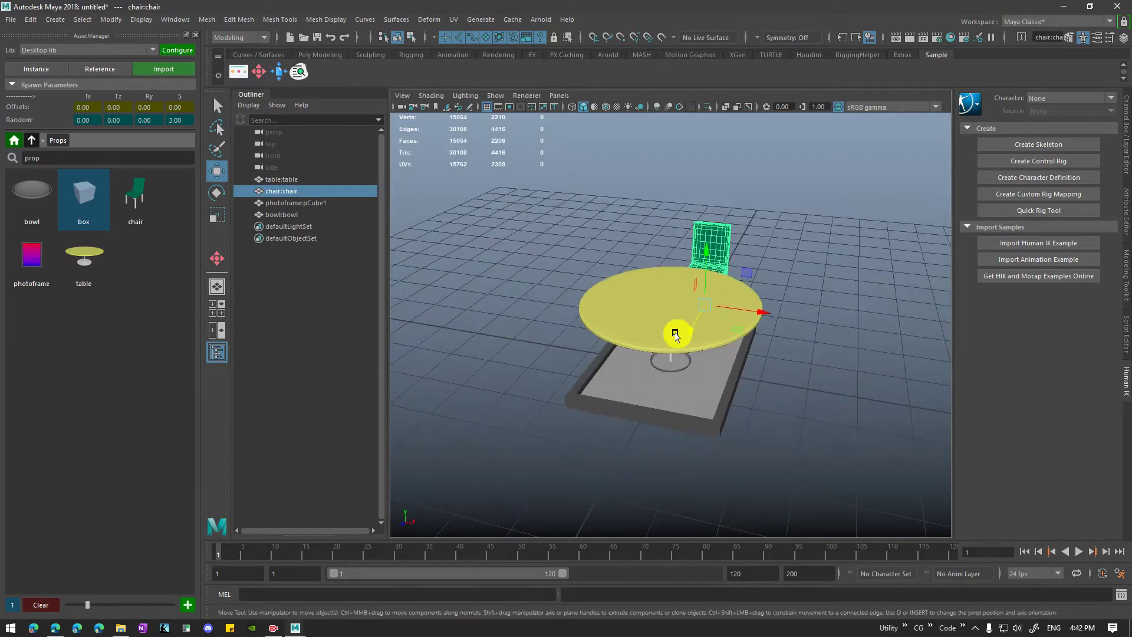
Start a new scene without saving and import the chair asset on its own
{"action": "left_click", "coordinate": [289, 37]}
{"action": "left_click", "coordinate": [561, 315]}
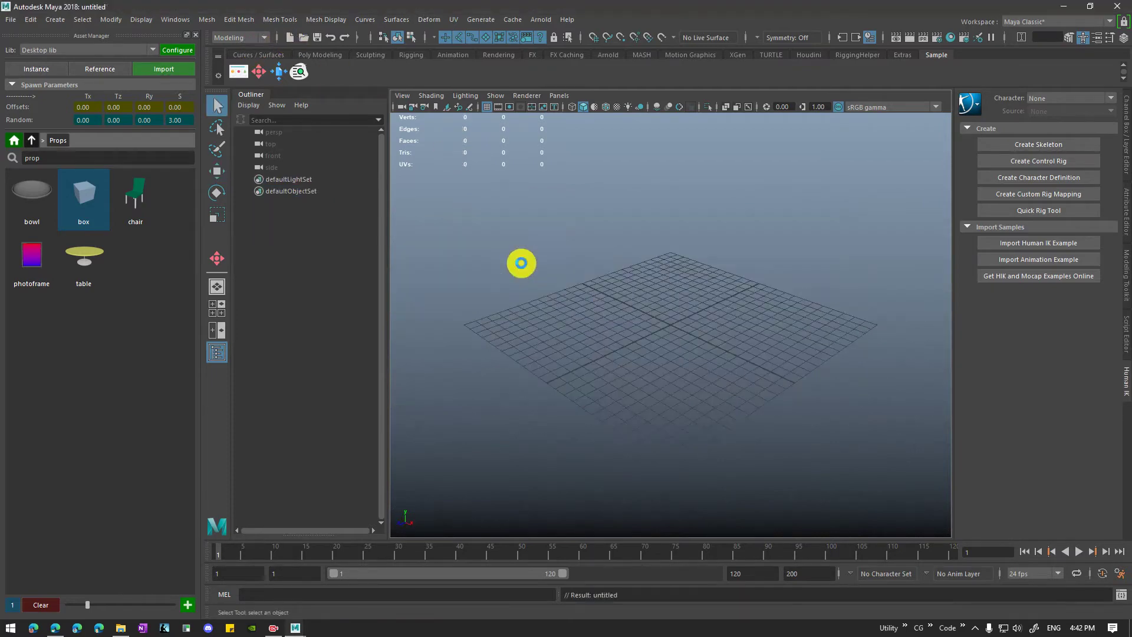
{"action": "double_click", "coordinate": [139, 195]}
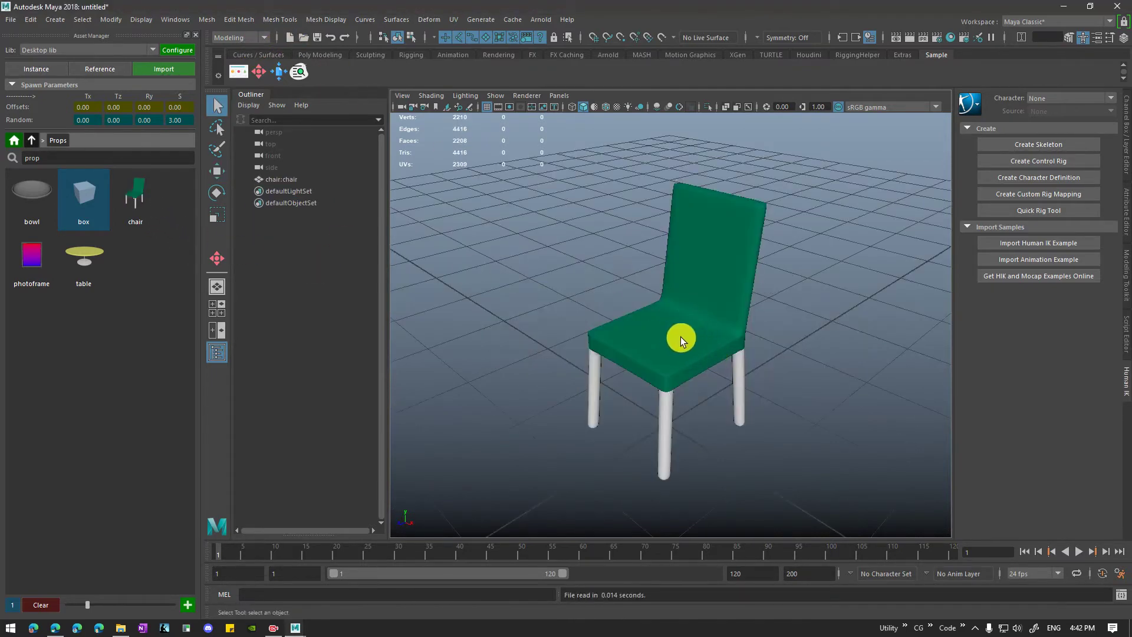
{"action": "left_click_drag", "start_coordinate": [681, 340], "coordinate": [646, 336], "text": "alt"}
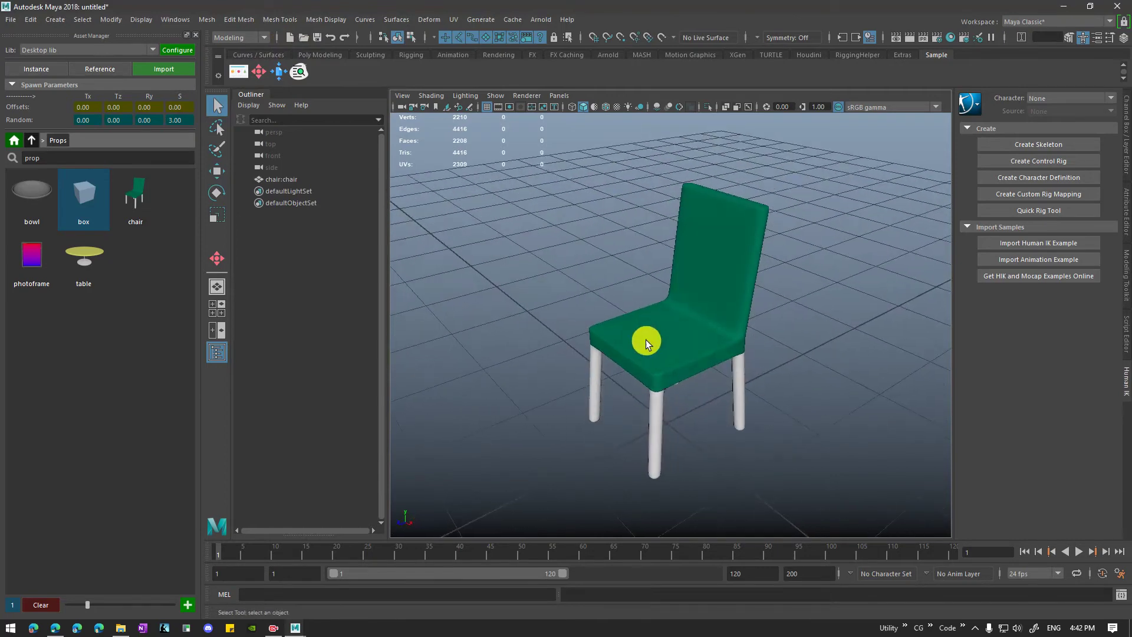
Open the chair asset's own scene file, chair.ma, and inspect the model up close
{"action": "double_click", "coordinate": [133, 198]}
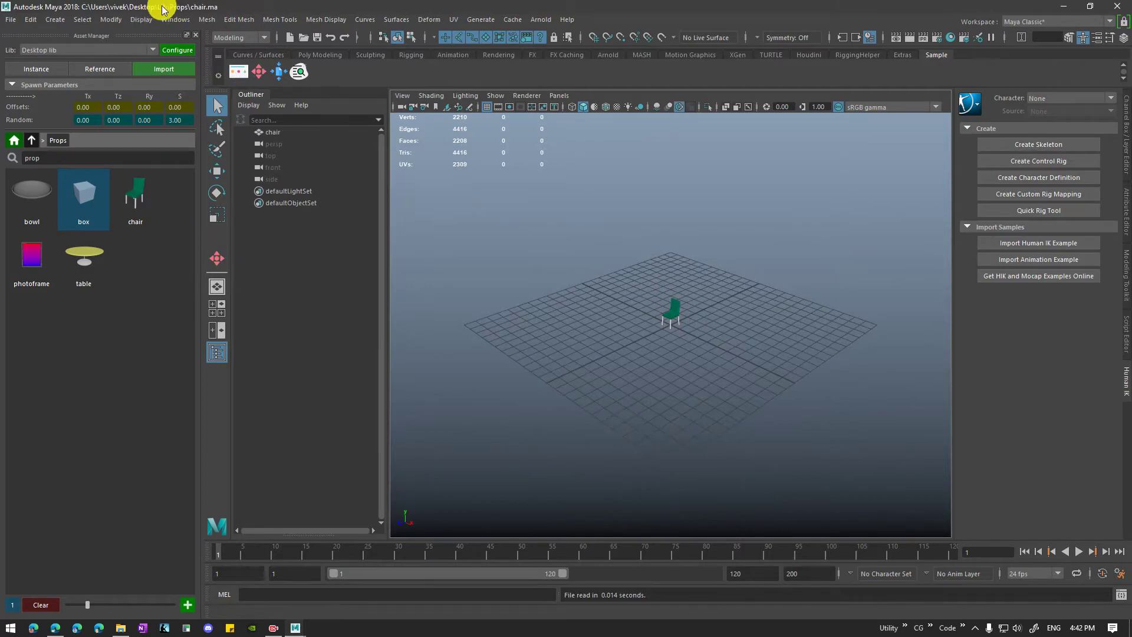
{"action": "right_click_drag", "start_coordinate": [631, 322], "coordinate": [710, 349], "text": "alt"}
{"action": "left_click_drag", "start_coordinate": [710, 349], "coordinate": [688, 284], "text": "alt"}
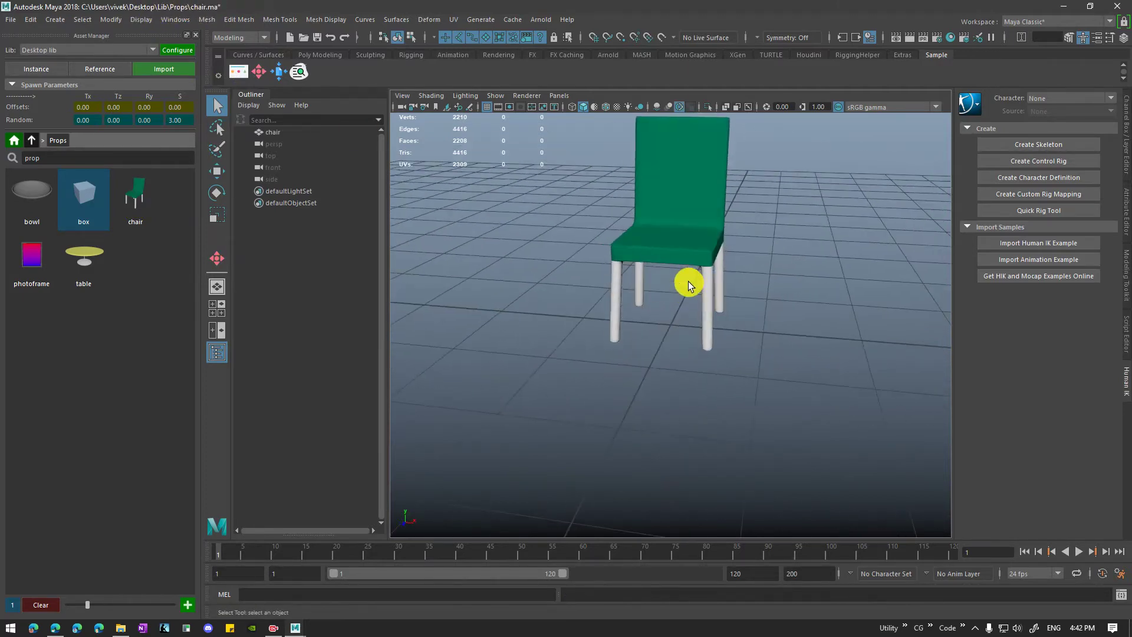
{"action": "middle_click_drag", "start_coordinate": [689, 284], "coordinate": [674, 354], "text": "alt"}
{"action": "left_click_drag", "start_coordinate": [674, 354], "coordinate": [659, 292], "text": "alt"}
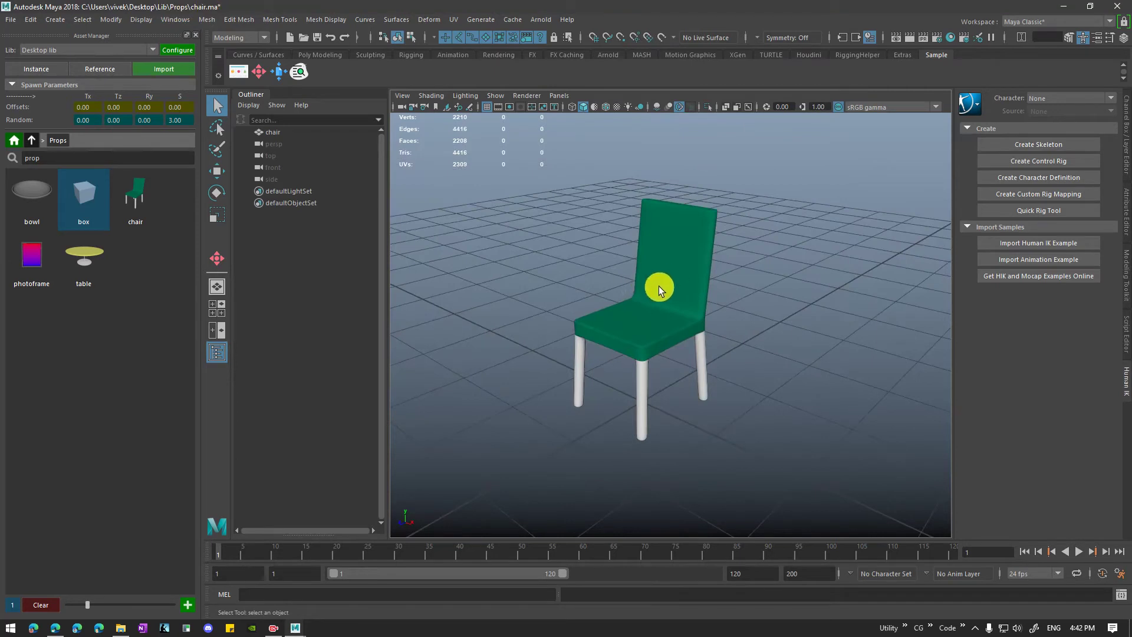
Open the chair asset in the Asset Editor and capture a new thumbnail from an adjusted view
{"action": "right_click", "coordinate": [136, 201]}
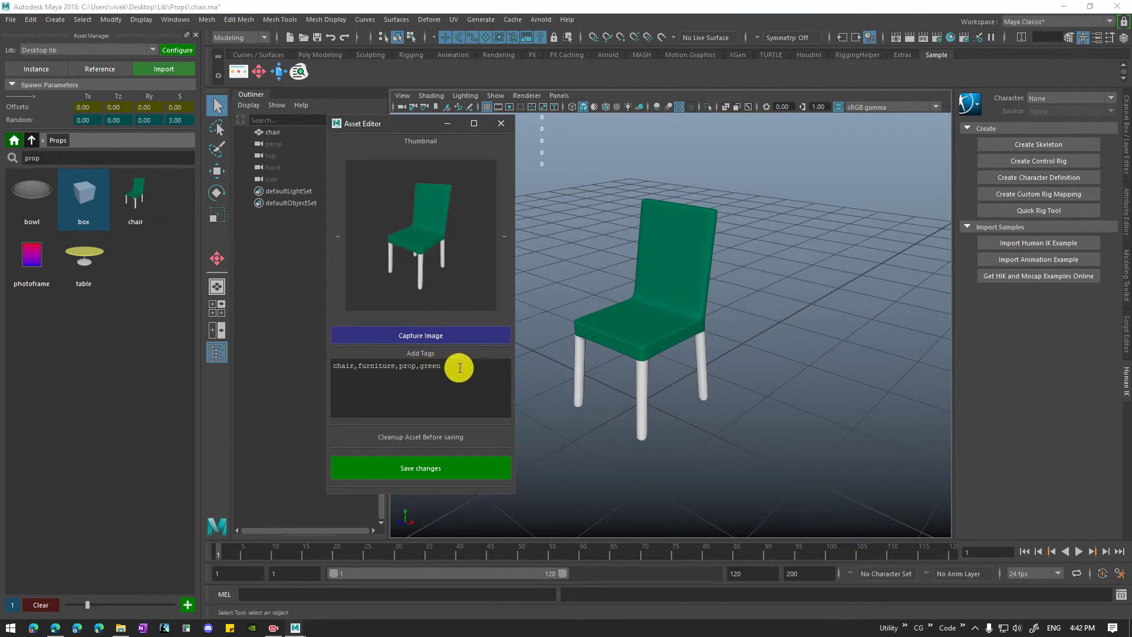
{"action": "left_click_drag", "start_coordinate": [649, 354], "coordinate": [684, 353], "text": "alt"}
{"action": "right_click_drag", "start_coordinate": [683, 354], "coordinate": [763, 351], "text": "alt"}
{"action": "middle_click_drag", "start_coordinate": [748, 349], "coordinate": [766, 392], "text": "alt"}
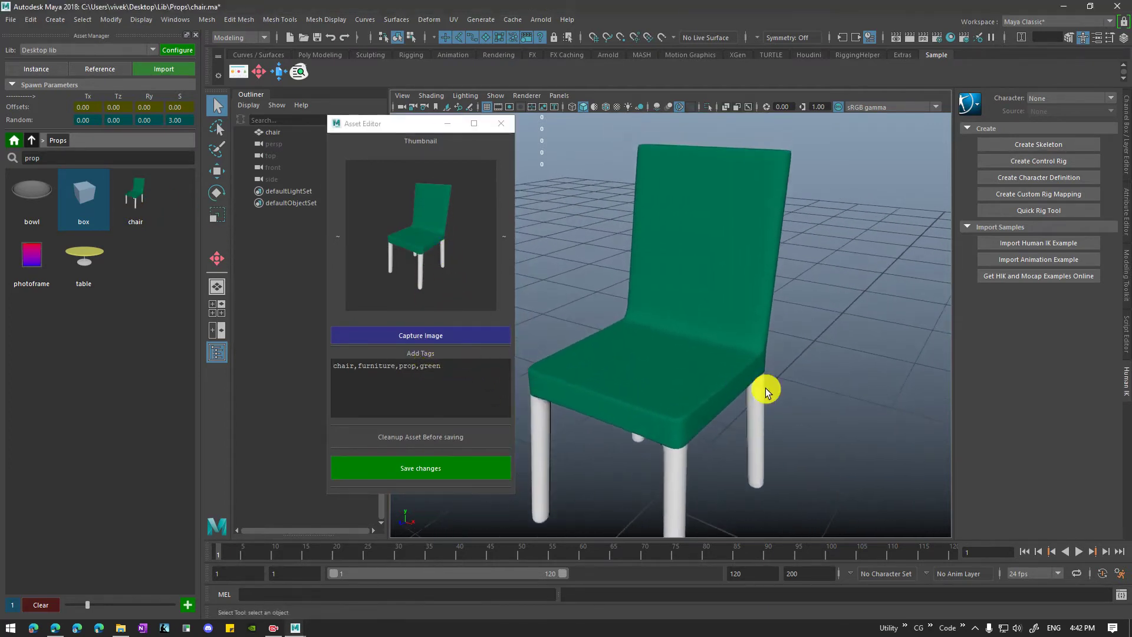
{"action": "right_click_drag", "start_coordinate": [765, 389], "coordinate": [674, 368], "text": "alt"}
{"action": "left_click", "coordinate": [449, 335]}
Retake the chair thumbnail from another angle, add the tag "new", save the changes and refresh the Props folder
{"action": "left_click_drag", "start_coordinate": [610, 338], "coordinate": [768, 349], "text": "alt"}
{"action": "middle_click_drag", "start_coordinate": [768, 348], "coordinate": [742, 343], "text": "alt"}
{"action": "right_click_drag", "start_coordinate": [742, 343], "coordinate": [747, 340], "text": "alt"}
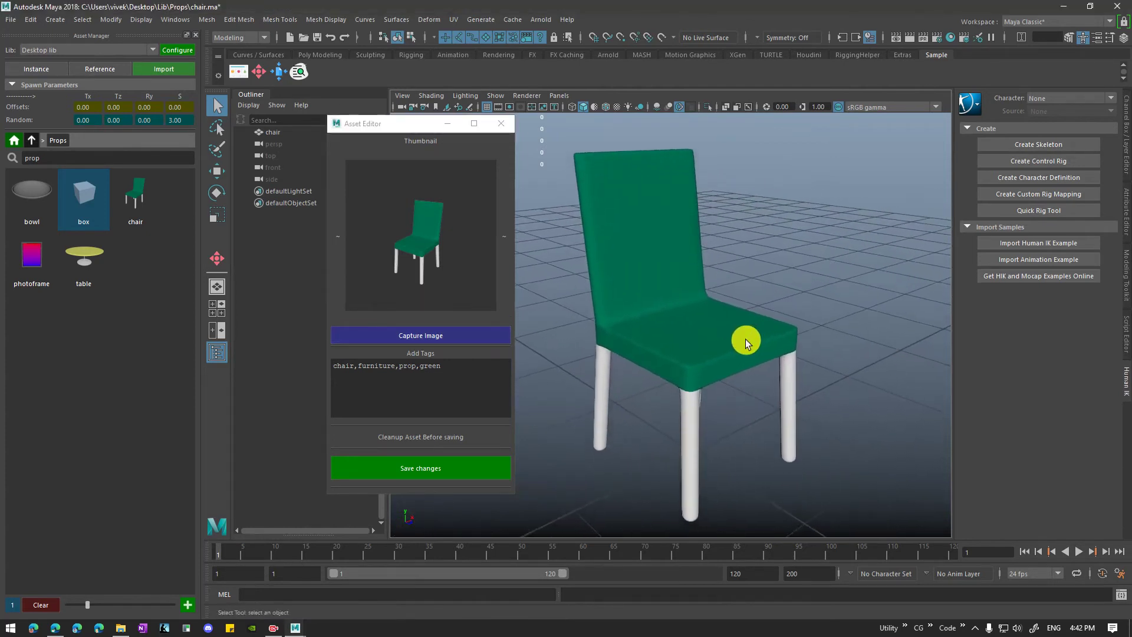
{"action": "left_click", "coordinate": [467, 336]}
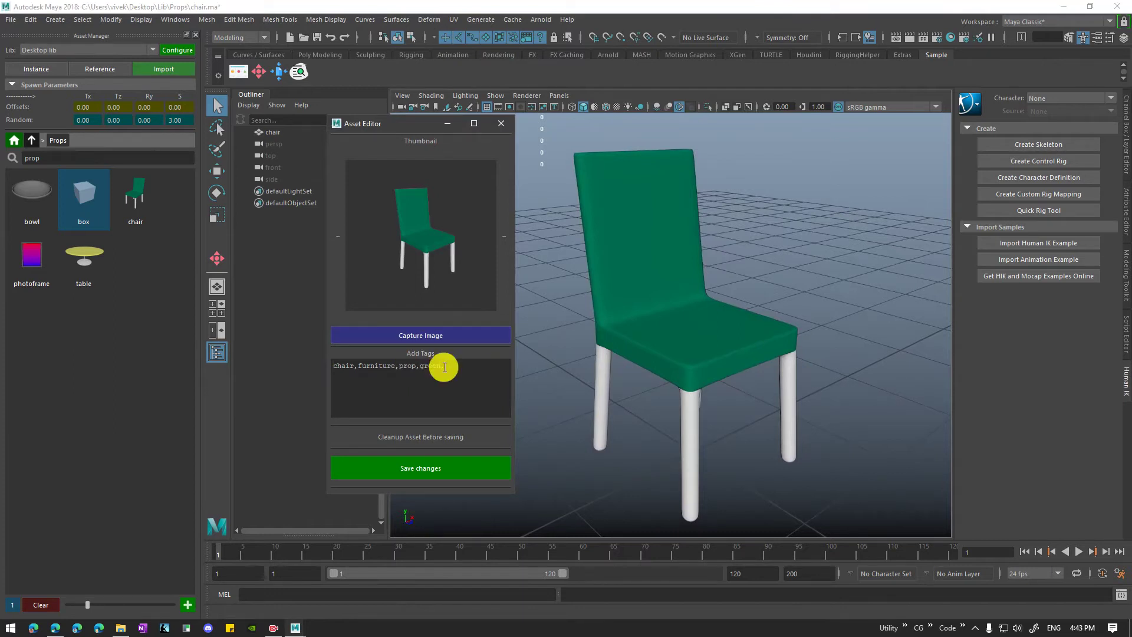
{"action": "left_click", "coordinate": [432, 468]}
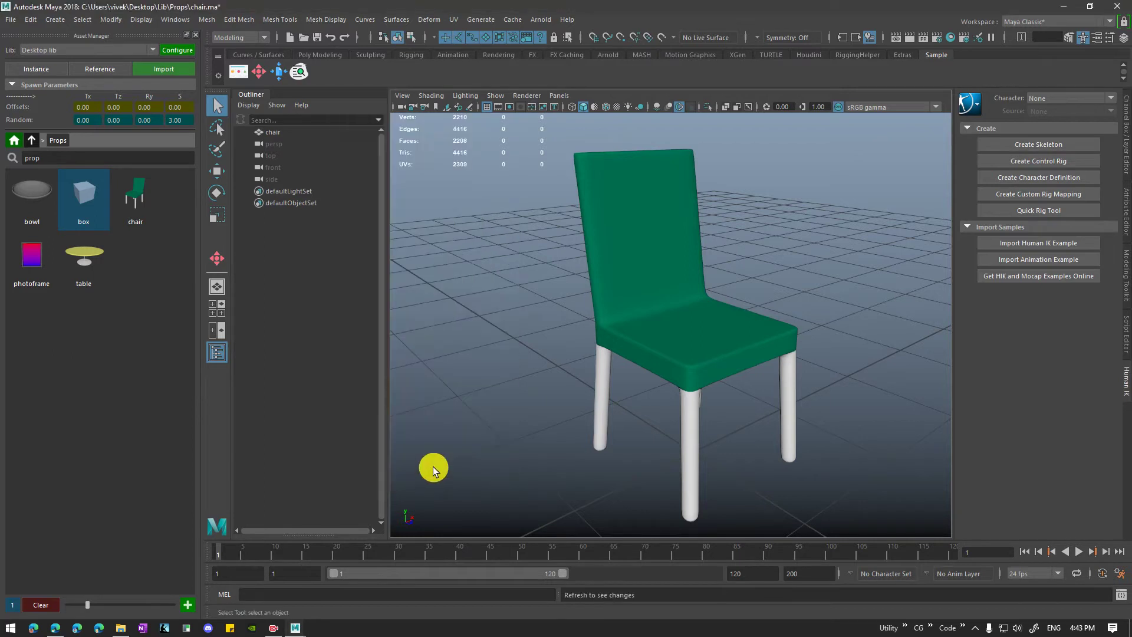
{"action": "left_click", "coordinate": [57, 140]}
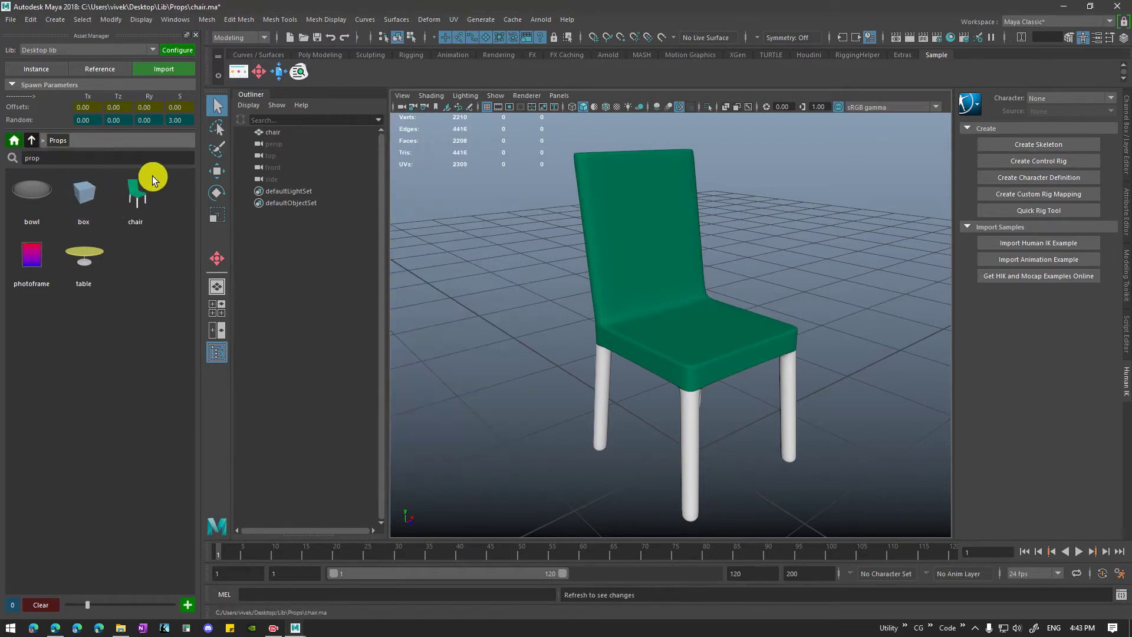
Frame the chair and import another copy of the chair asset into the open chair scene
{"action": "left_click", "coordinate": [621, 295]}
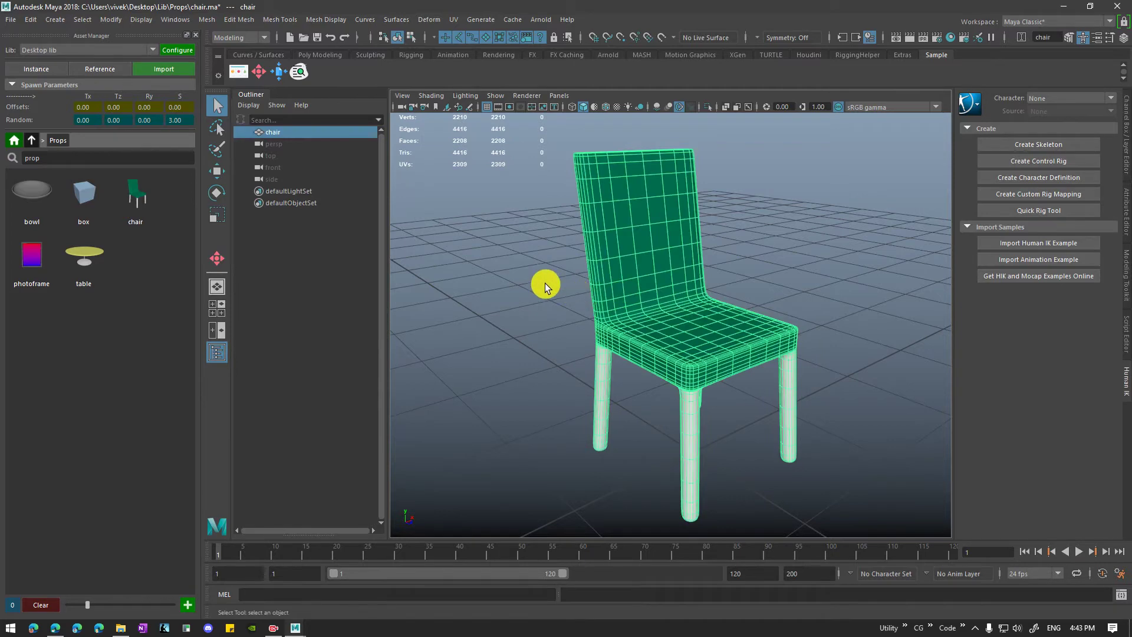
{"action": "key", "text": "f"}
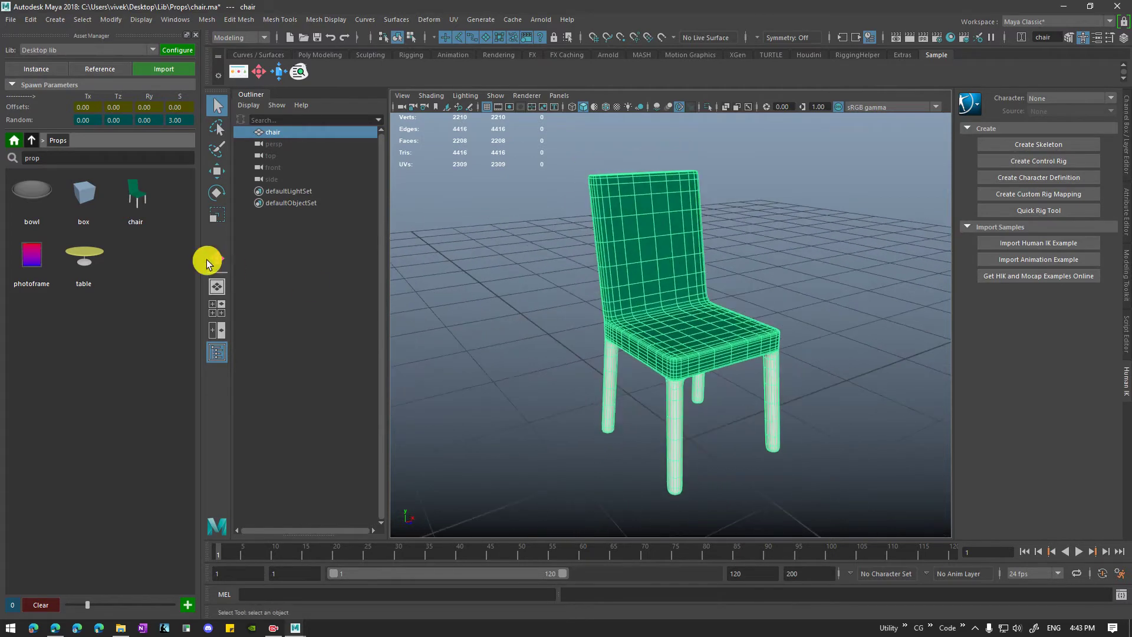
{"action": "double_click", "coordinate": [137, 205]}
{"action": "scroll", "coordinate": [666, 344], "scroll_direction": "down", "scroll_amount": 4}
{"action": "left_click_drag", "start_coordinate": [695, 342], "coordinate": [654, 331], "text": "alt"}
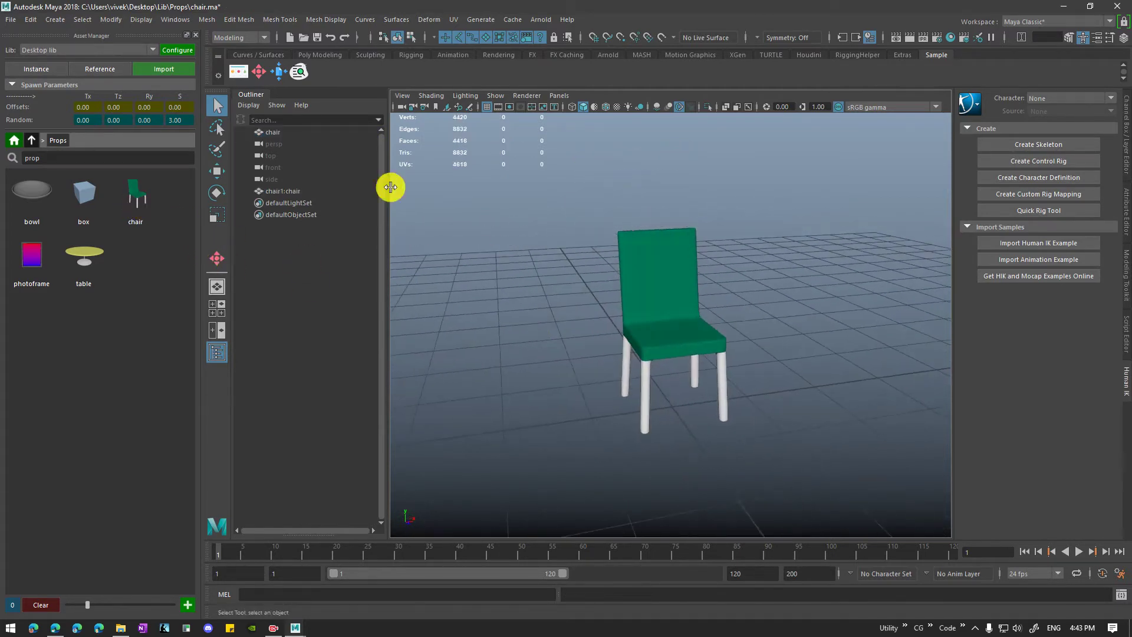
Start a new scene without saving and check the chair's updated thumbnail and tags in the Asset Editor
{"action": "left_click", "coordinate": [287, 40]}
{"action": "left_click", "coordinate": [552, 319]}
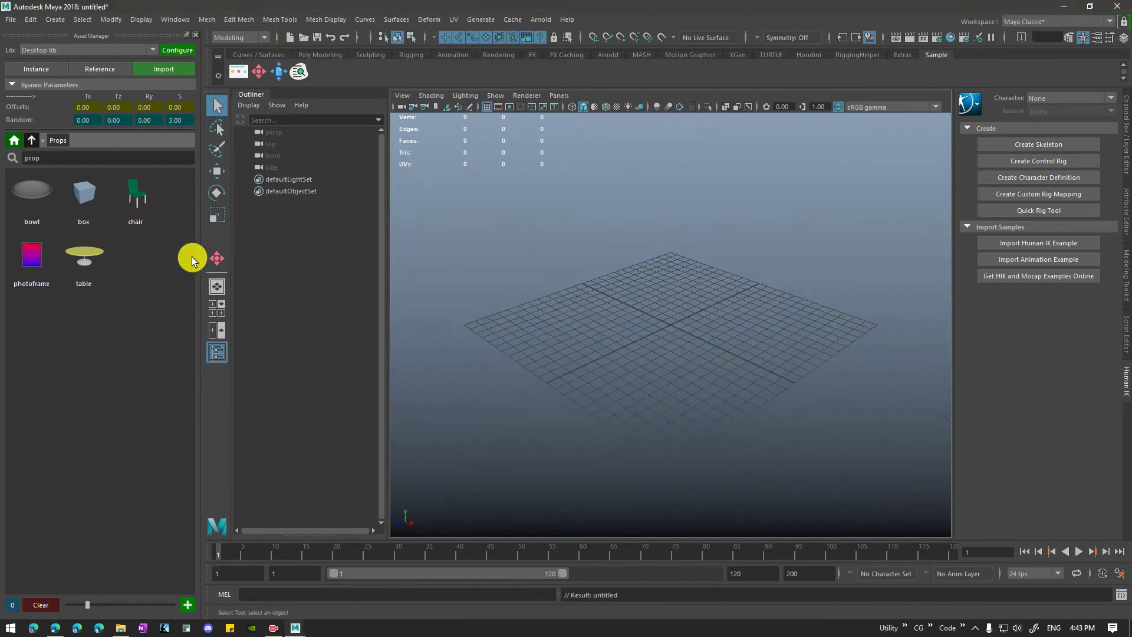
{"action": "right_click", "coordinate": [136, 198]}
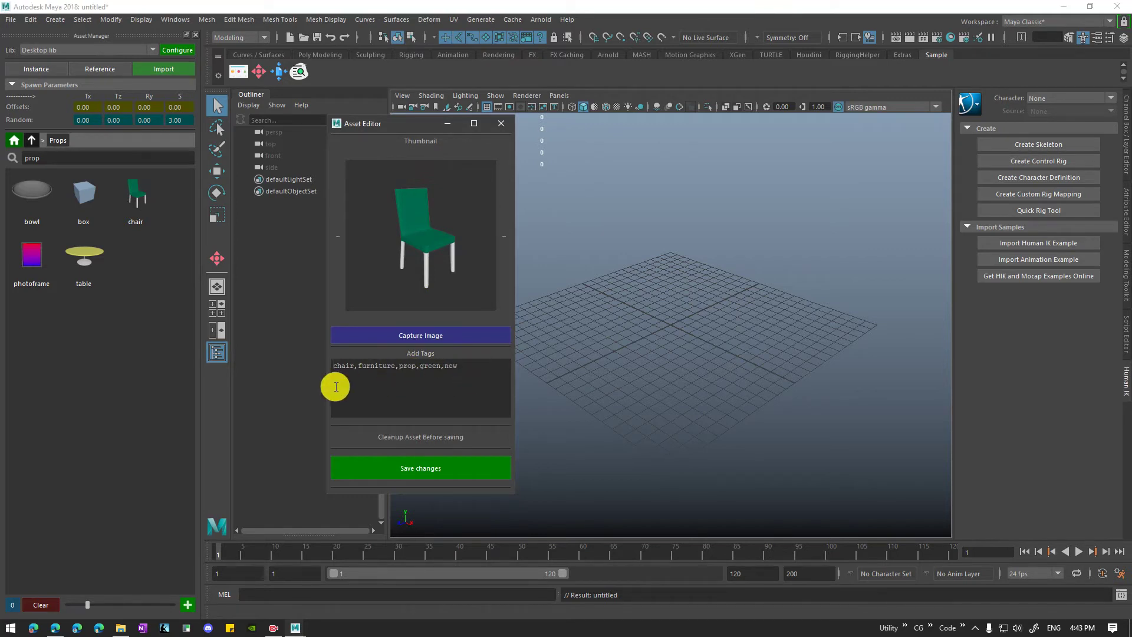
{"action": "left_click", "coordinate": [497, 125]}
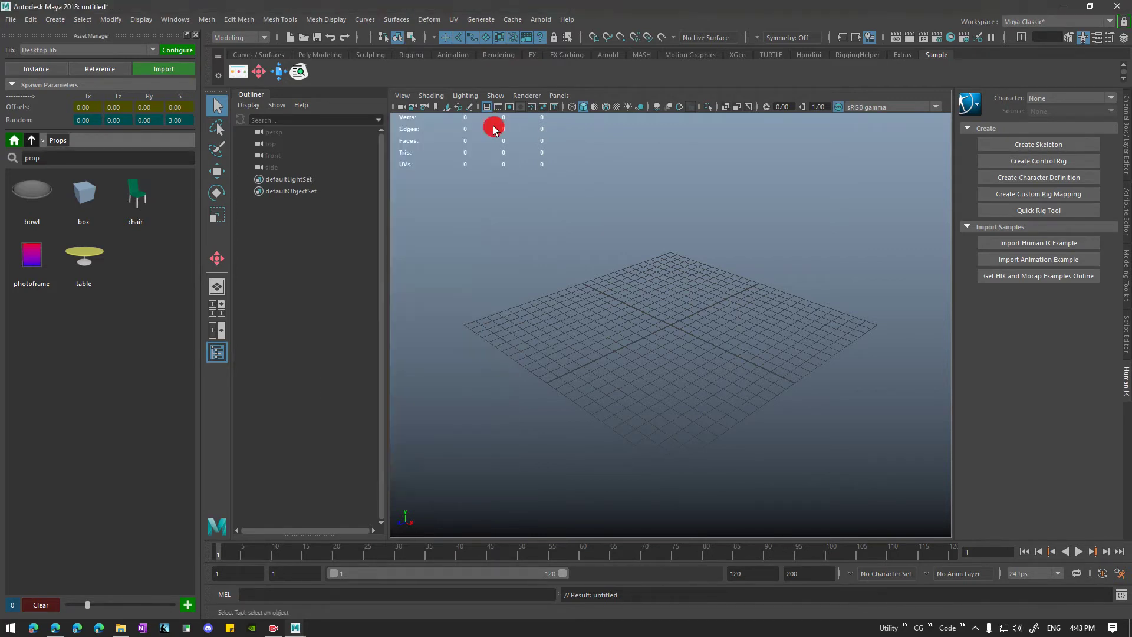
Open the chair asset's scene file again, inspect the model, and return to a new scene without saving
{"action": "left_click", "coordinate": [134, 191]}
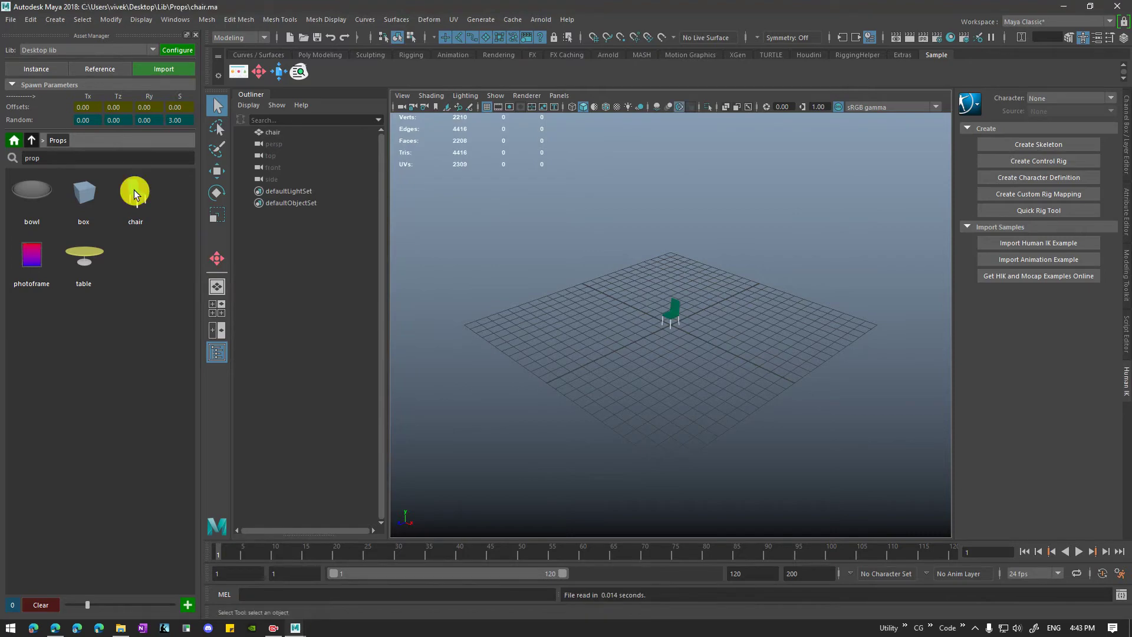
{"action": "scroll", "coordinate": [678, 338], "scroll_direction": "up", "scroll_amount": 8}
{"action": "left_click_drag", "start_coordinate": [596, 326], "coordinate": [677, 369], "text": "alt"}
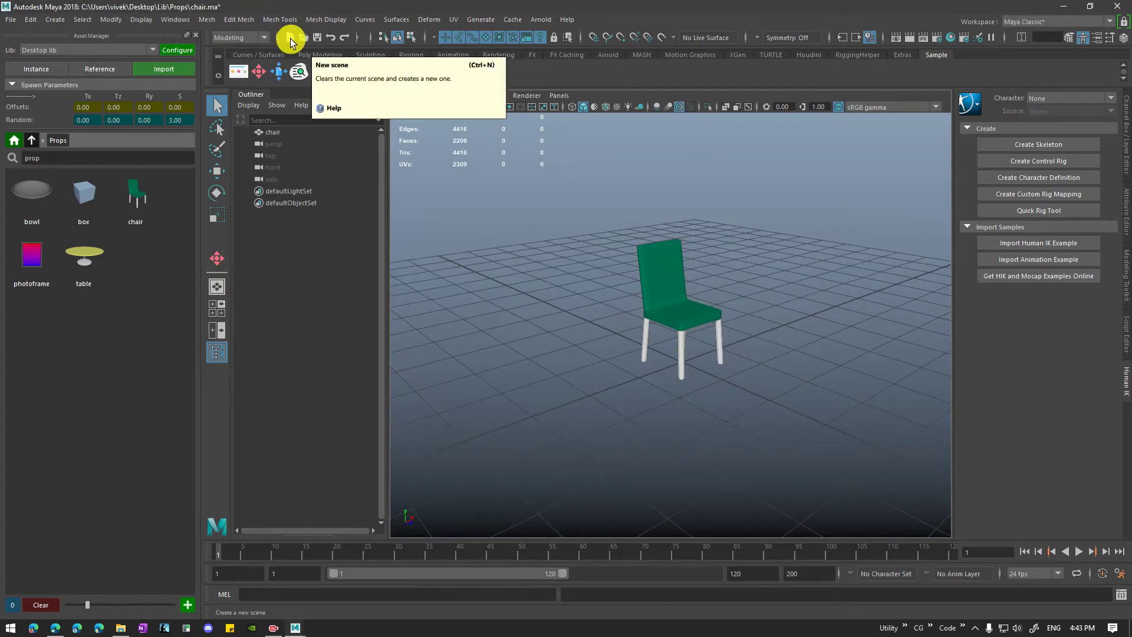
{"action": "left_click", "coordinate": [289, 39]}
{"action": "left_click", "coordinate": [556, 317]}
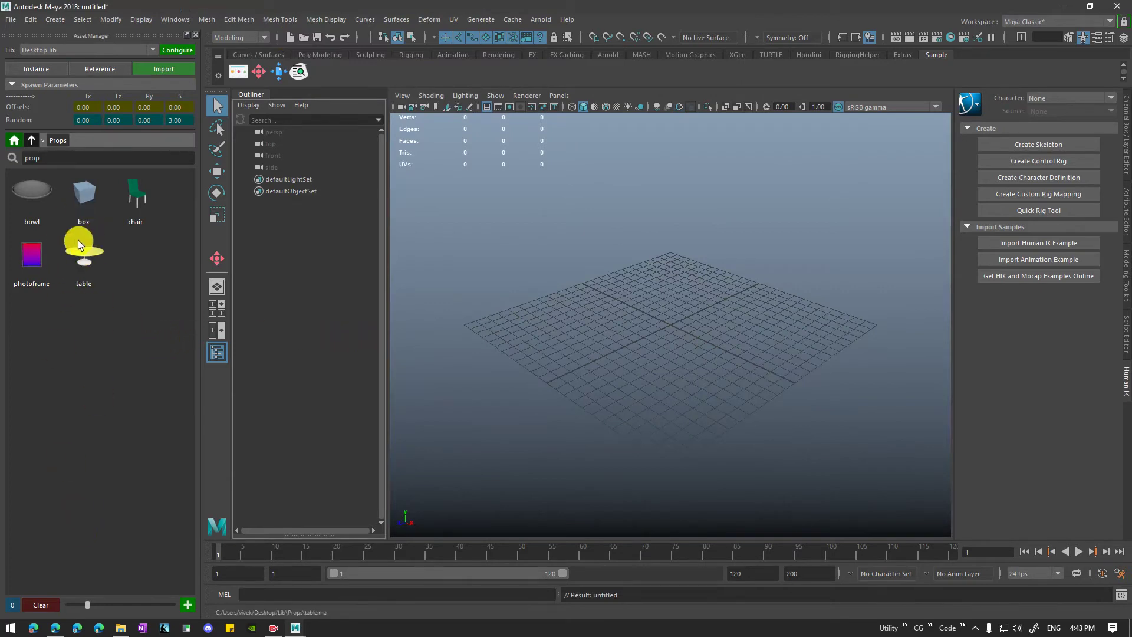
Enlarge the asset icons and widen the Asset Manager, then reduce both so all five props fit in one row
{"action": "left_click_drag", "start_coordinate": [87, 605], "coordinate": [115, 605]}
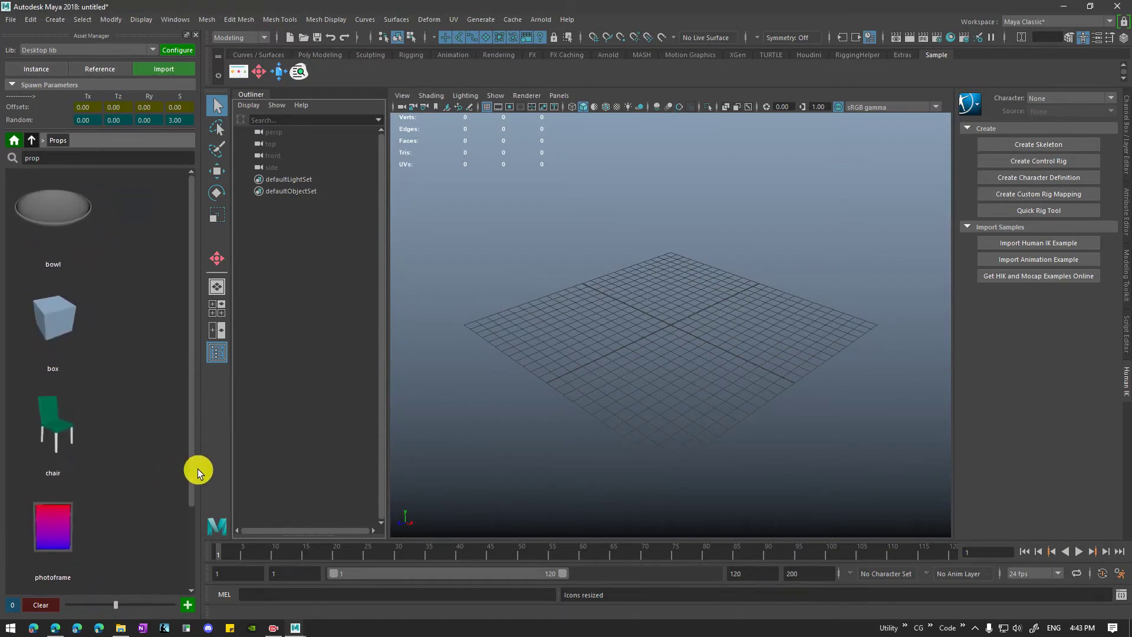
{"action": "left_click_drag", "start_coordinate": [200, 469], "coordinate": [371, 462]}
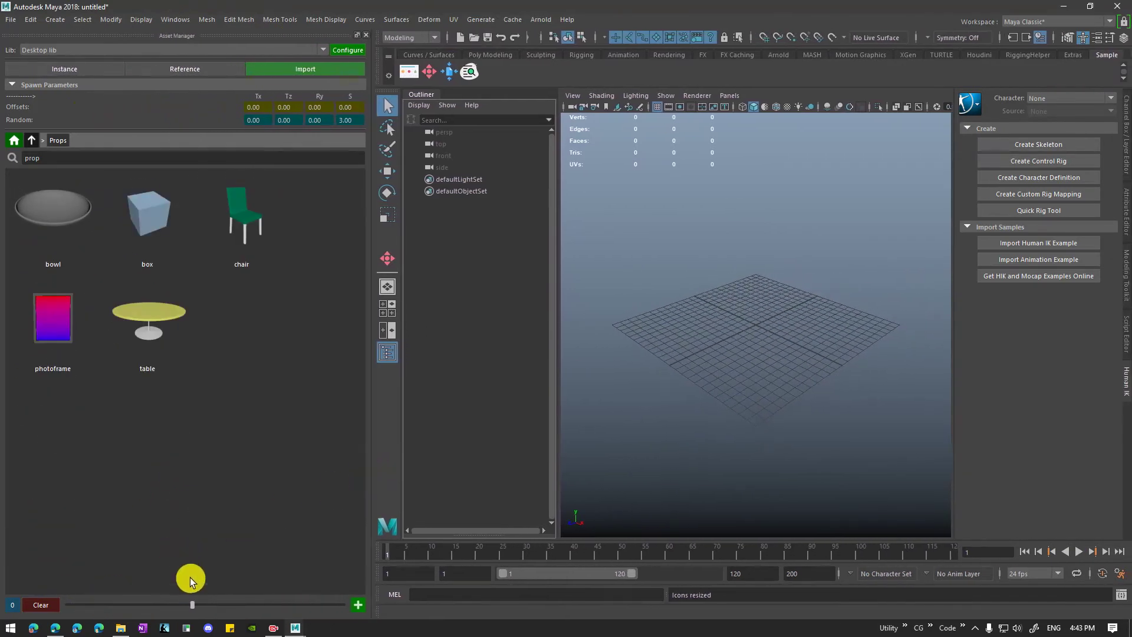
{"action": "left_click_drag", "start_coordinate": [193, 606], "coordinate": [105, 600]}
{"action": "left_click_drag", "start_coordinate": [370, 448], "coordinate": [241, 448]}
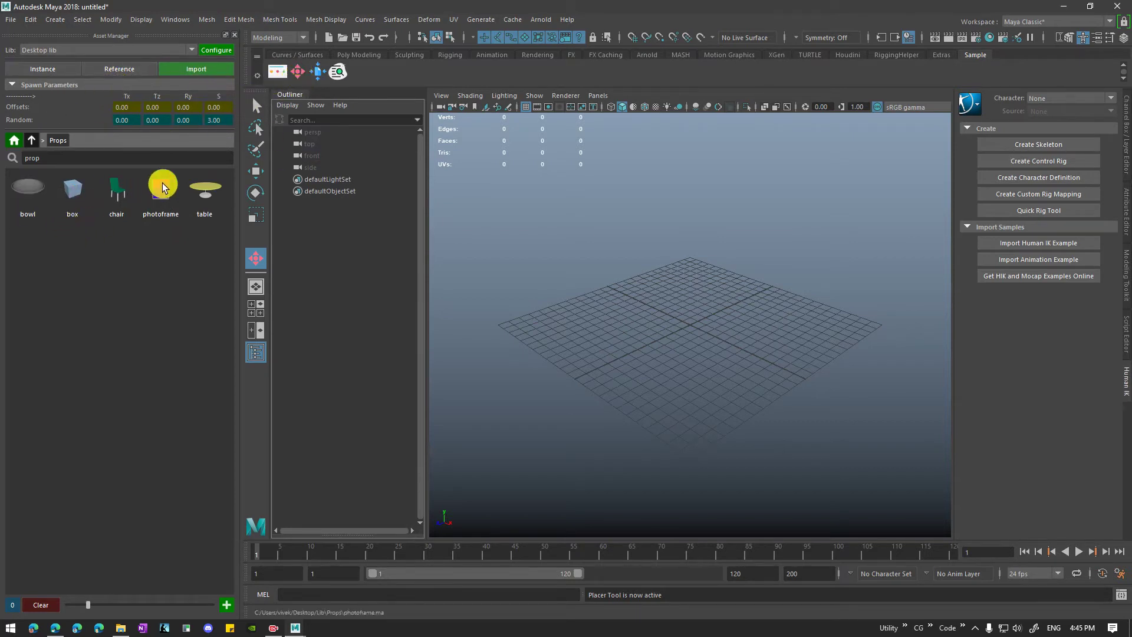
Select the box, chair and photoframe assets together and scatter copies of them across the grid with the Placer Tool
{"action": "left_click", "coordinate": [70, 192]}
{"action": "left_click", "coordinate": [161, 200], "text": "shift"}
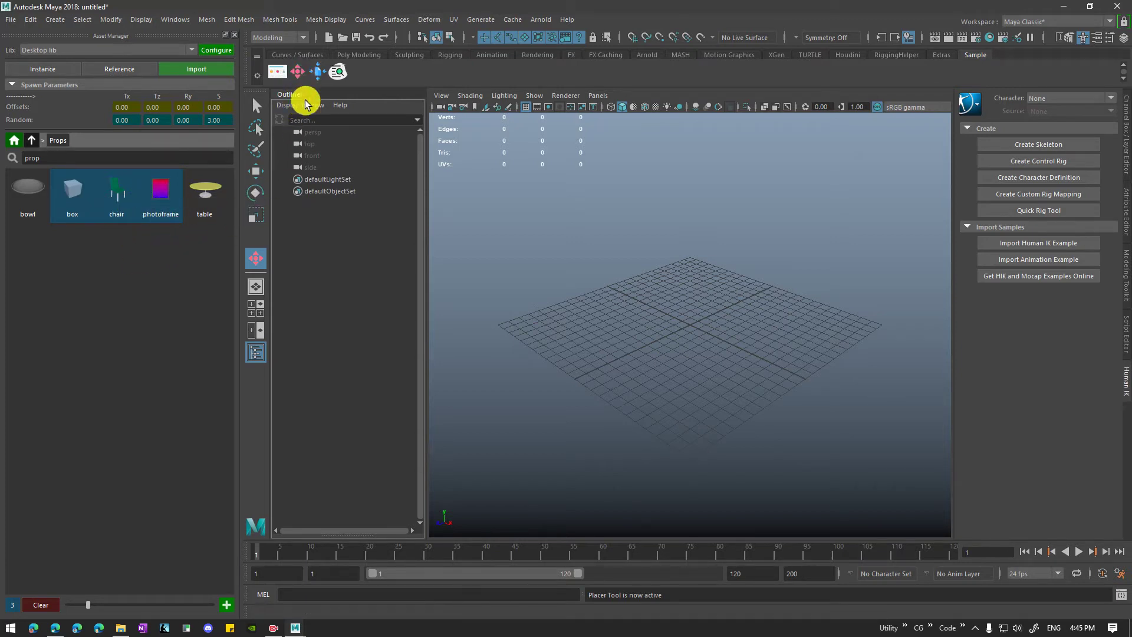
{"action": "left_click", "coordinate": [298, 72]}
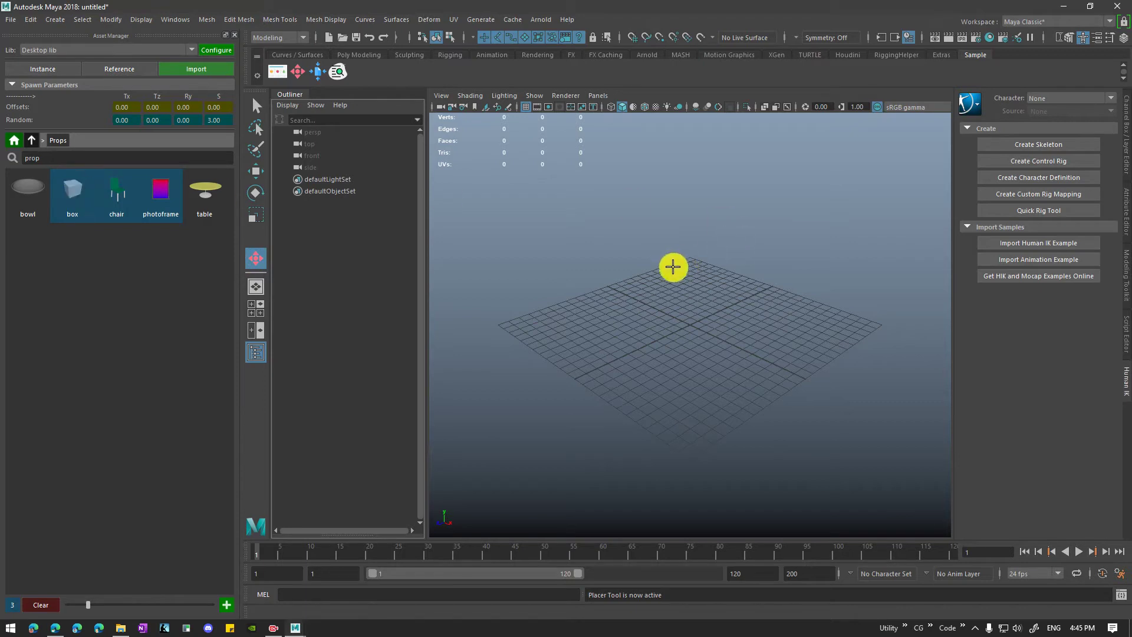
{"action": "scroll", "coordinate": [677, 275], "scroll_direction": "down", "scroll_amount": 4}
{"action": "scroll", "coordinate": [674, 283], "scroll_direction": "up", "scroll_amount": 8}
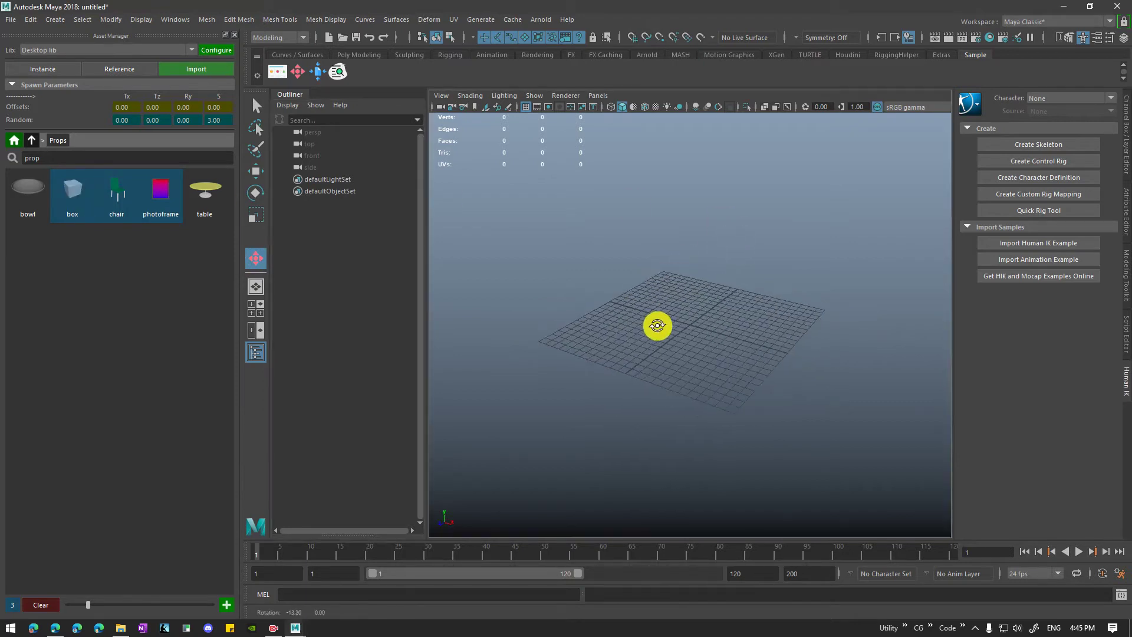
{"action": "left_click_drag", "start_coordinate": [655, 326], "coordinate": [626, 330], "text": "alt"}
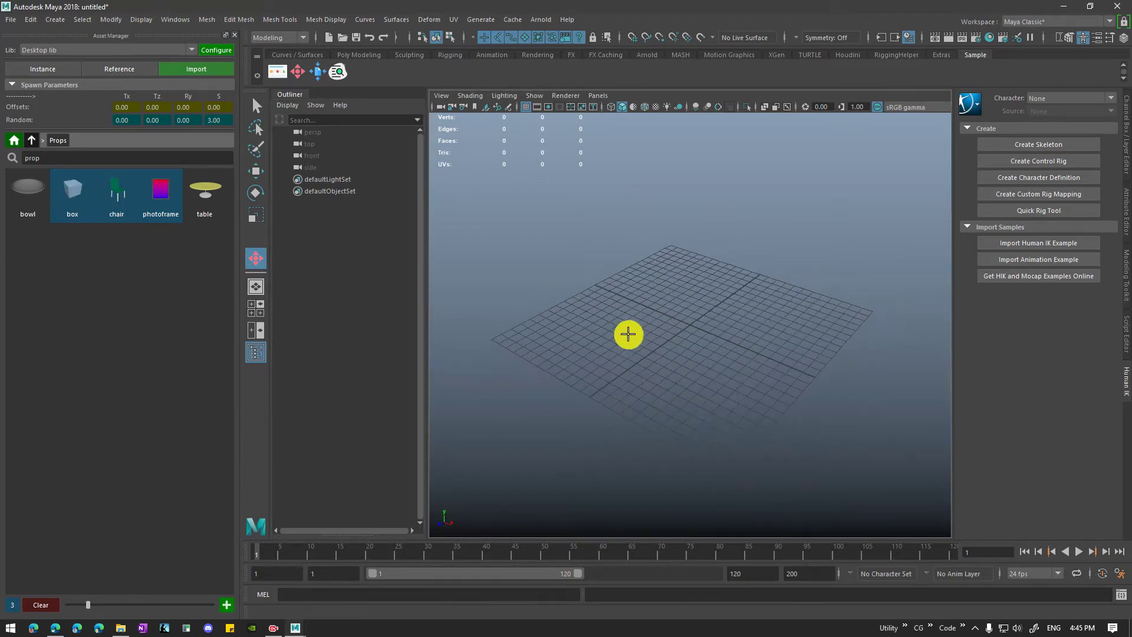
{"action": "left_click", "coordinate": [551, 330]}
{"action": "left_click", "coordinate": [692, 252]}
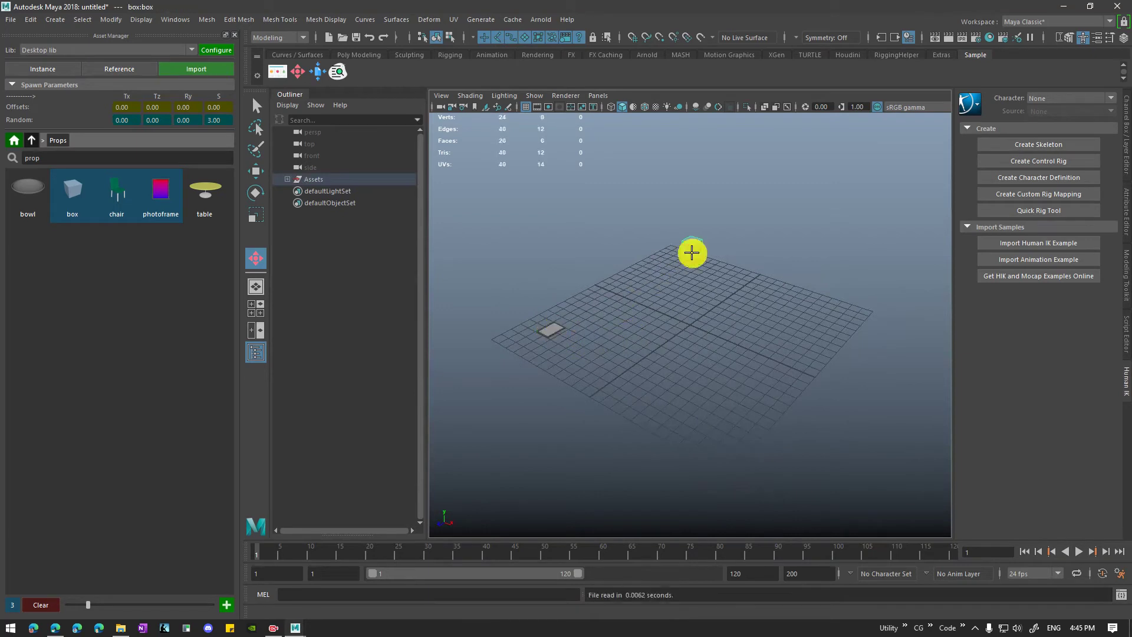
{"action": "right_click", "coordinate": [767, 393]}
{"action": "left_click", "coordinate": [748, 286]}
{"action": "left_click", "coordinate": [633, 382]}
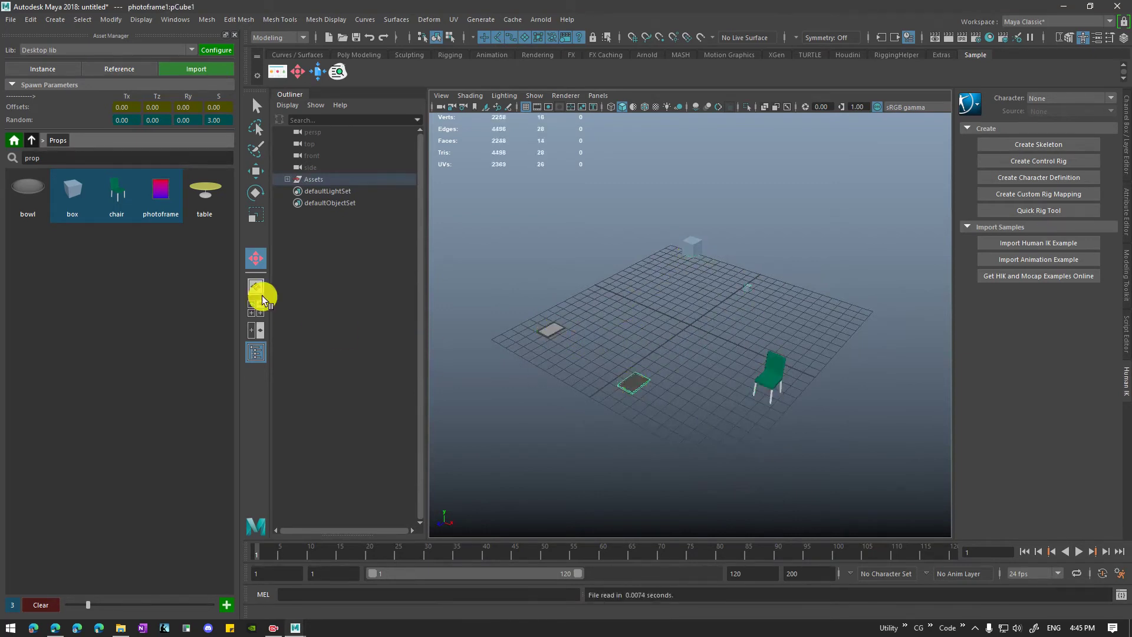
{"action": "left_click", "coordinate": [630, 270]}
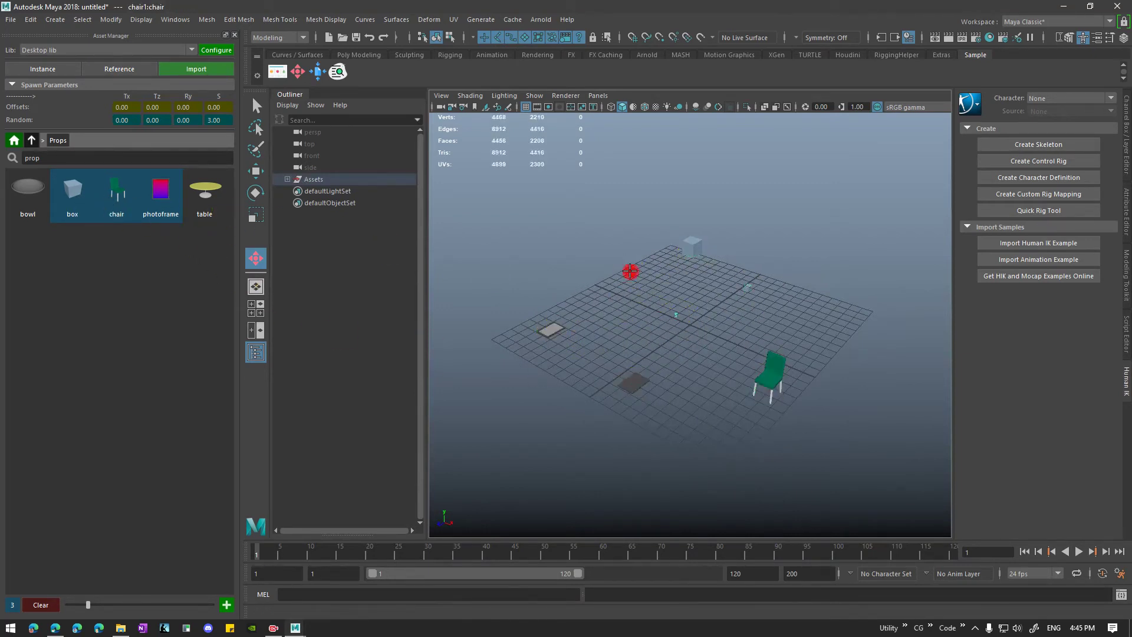
Clear the asset selection and reposition the placed photoframe, boxes and small chair on the grid with the Placer Tool
{"action": "left_click", "coordinate": [36, 604]}
{"action": "left_click", "coordinate": [638, 317]}
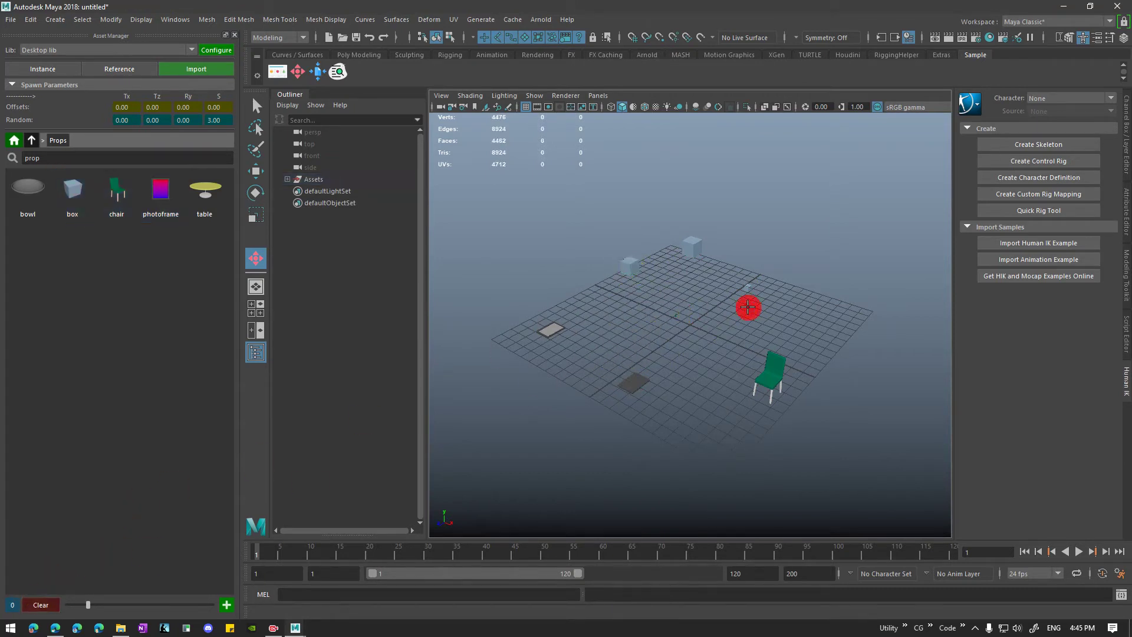
{"action": "scroll", "coordinate": [818, 330], "scroll_direction": "up", "scroll_amount": 3}
{"action": "mouse_move", "coordinate": [857, 440]}
{"action": "left_mouse_down"}
{"action": "mouse_move", "coordinate": [743, 377]}
{"action": "mouse_move", "coordinate": [836, 263]}
{"action": "mouse_move", "coordinate": [692, 338]}
{"action": "mouse_move", "coordinate": [854, 440]}
{"action": "left_mouse_up"}
{"action": "left_click_drag", "start_coordinate": [587, 435], "coordinate": [748, 335]}
{"action": "left_click", "coordinate": [552, 398]}
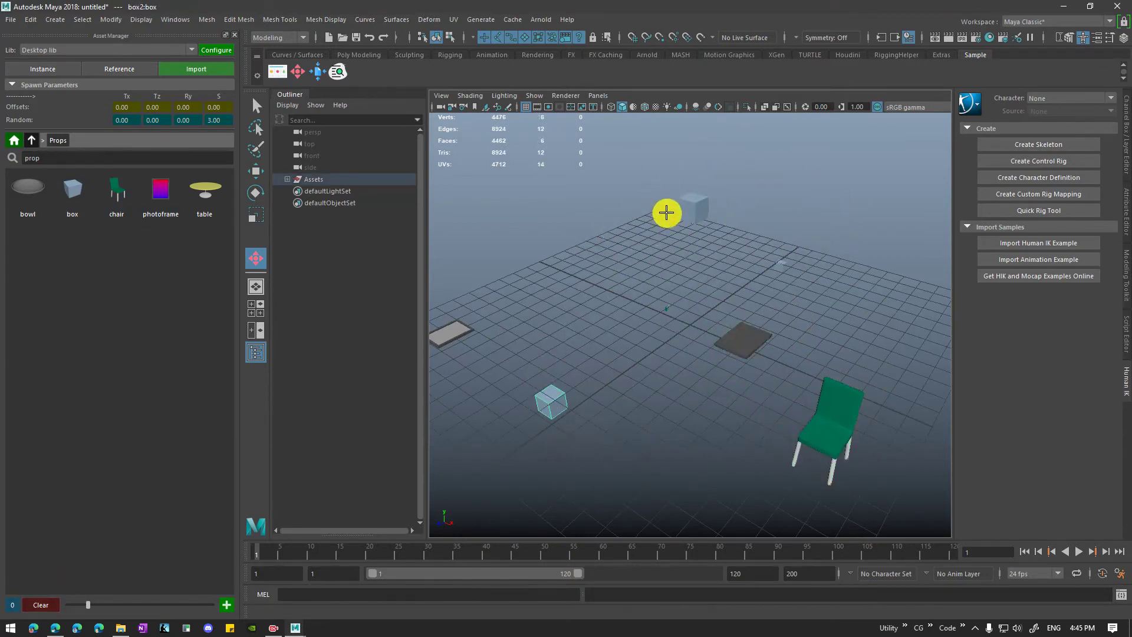
{"action": "left_click_drag", "start_coordinate": [698, 218], "coordinate": [690, 284]}
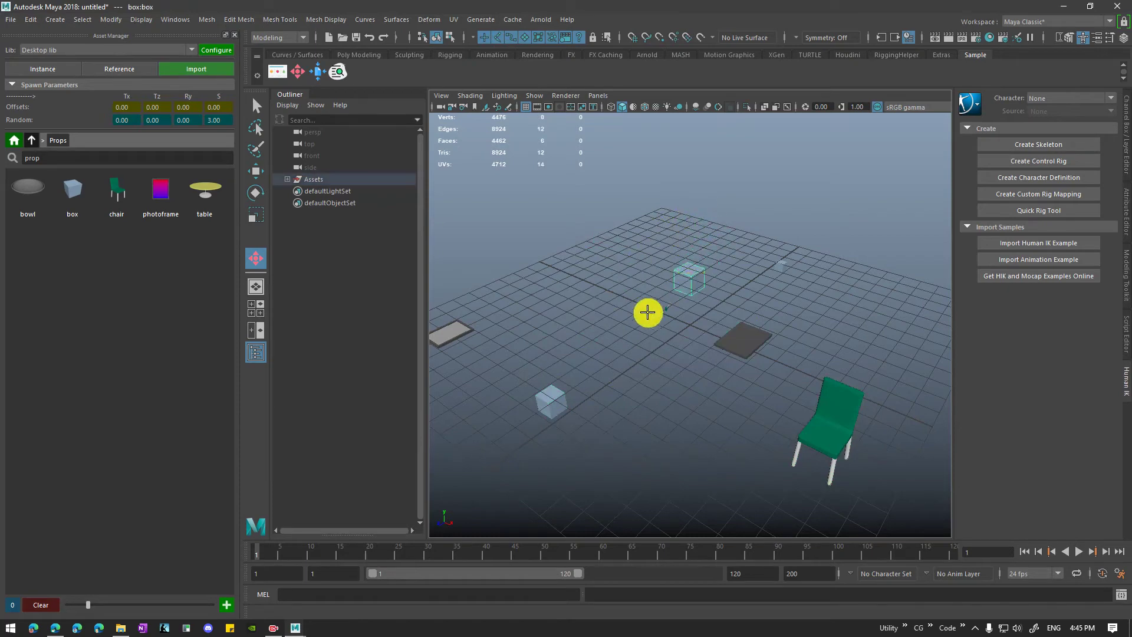
{"action": "scroll", "coordinate": [651, 324], "scroll_direction": "up", "scroll_amount": 5}
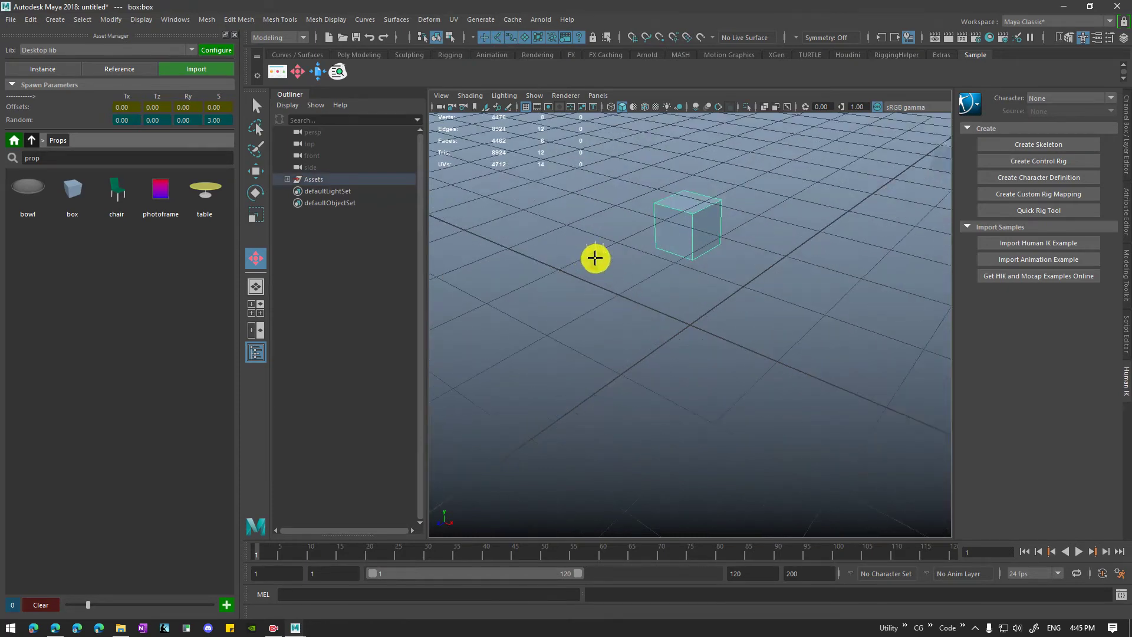
{"action": "left_click_drag", "start_coordinate": [594, 258], "coordinate": [682, 361]}
{"action": "left_click_drag", "start_coordinate": [615, 377], "coordinate": [643, 416], "text": "alt"}
Set the random scale spawn parameter to 0 and start a new scene without saving
{"action": "left_click", "coordinate": [229, 120]}
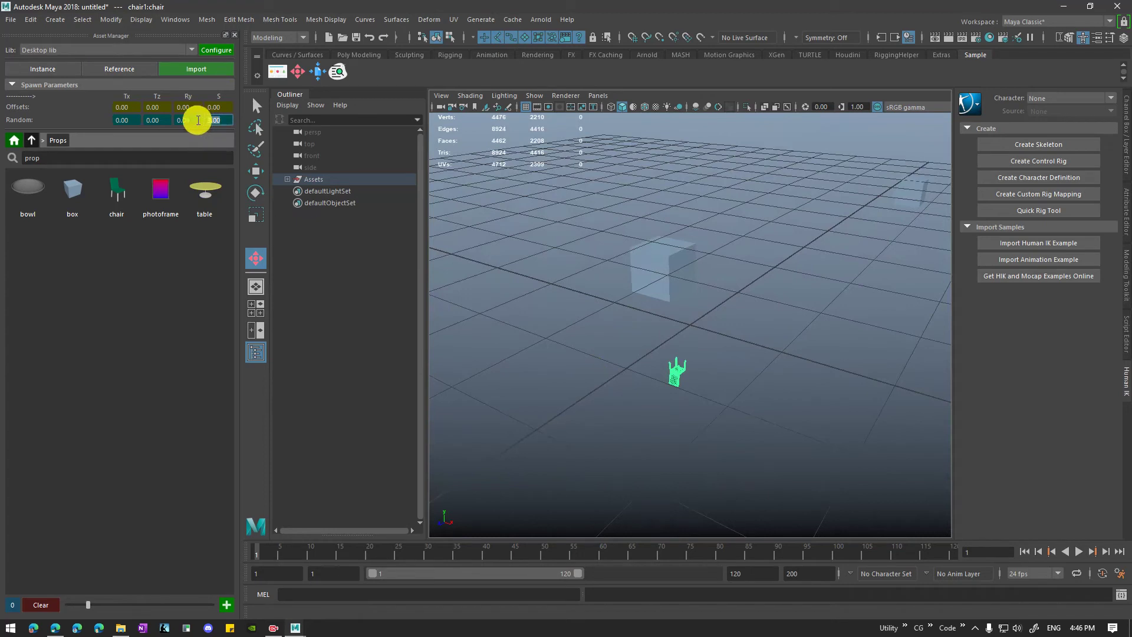
{"action": "type", "text": "0"}
{"action": "key", "text": "Return"}
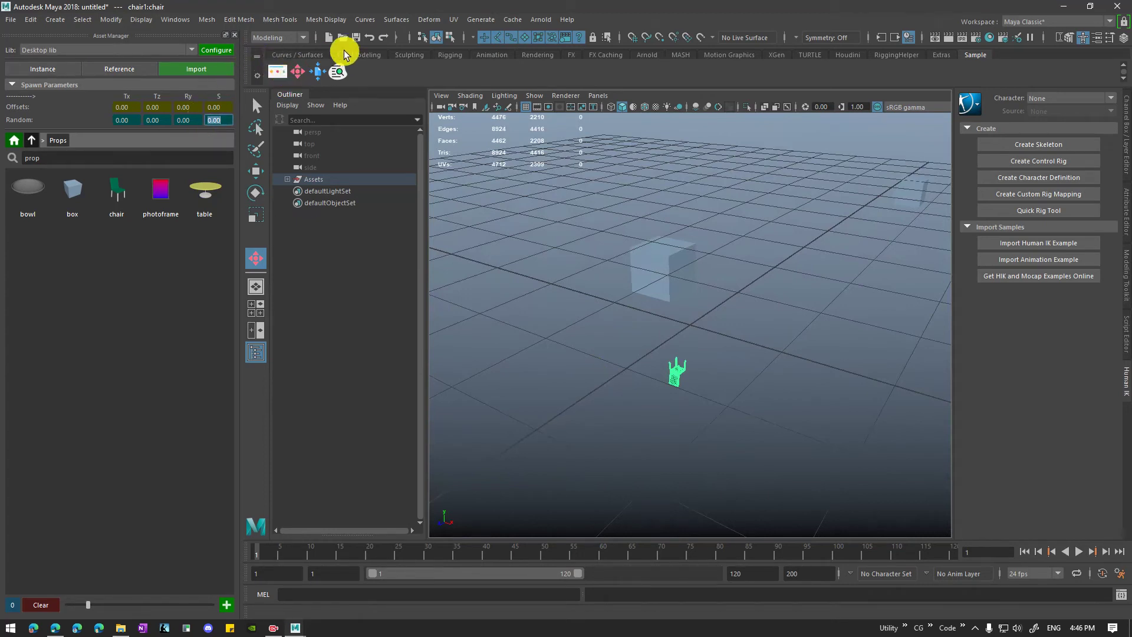
{"action": "left_click", "coordinate": [329, 38]}
{"action": "left_click", "coordinate": [561, 316]}
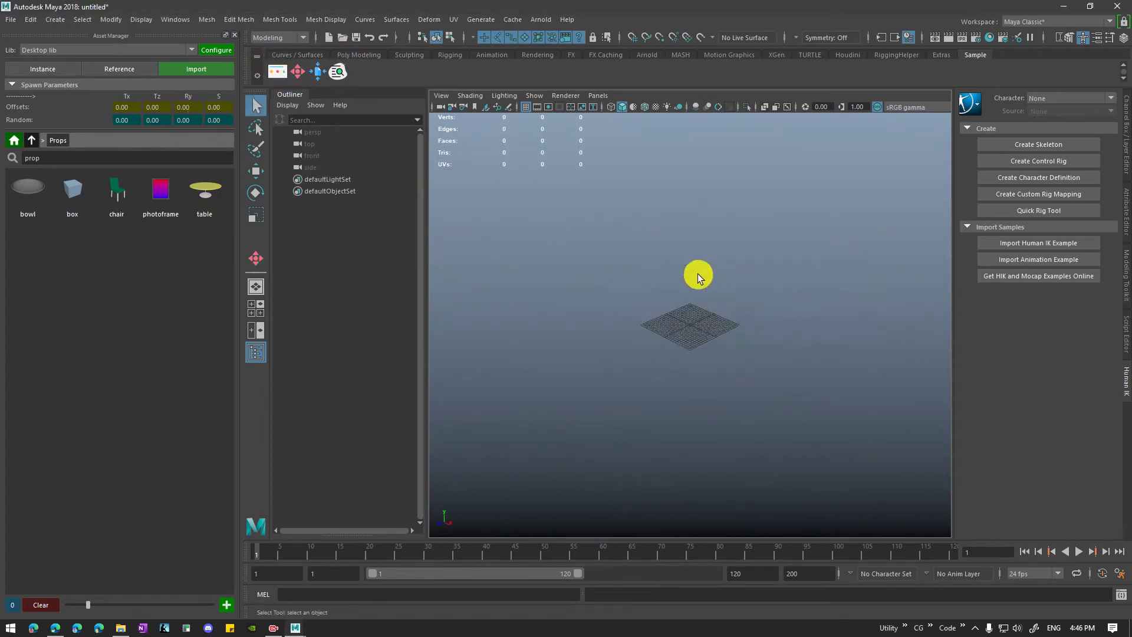
Create a polygon plane at the origin and scale it uniformly until it extends beyond the grid
{"action": "scroll", "coordinate": [649, 331], "scroll_direction": "up", "scroll_amount": 9}
{"action": "left_click_drag", "start_coordinate": [649, 330], "coordinate": [618, 339], "text": "alt"}
{"action": "scroll", "coordinate": [619, 339], "scroll_direction": "down", "scroll_amount": 3}
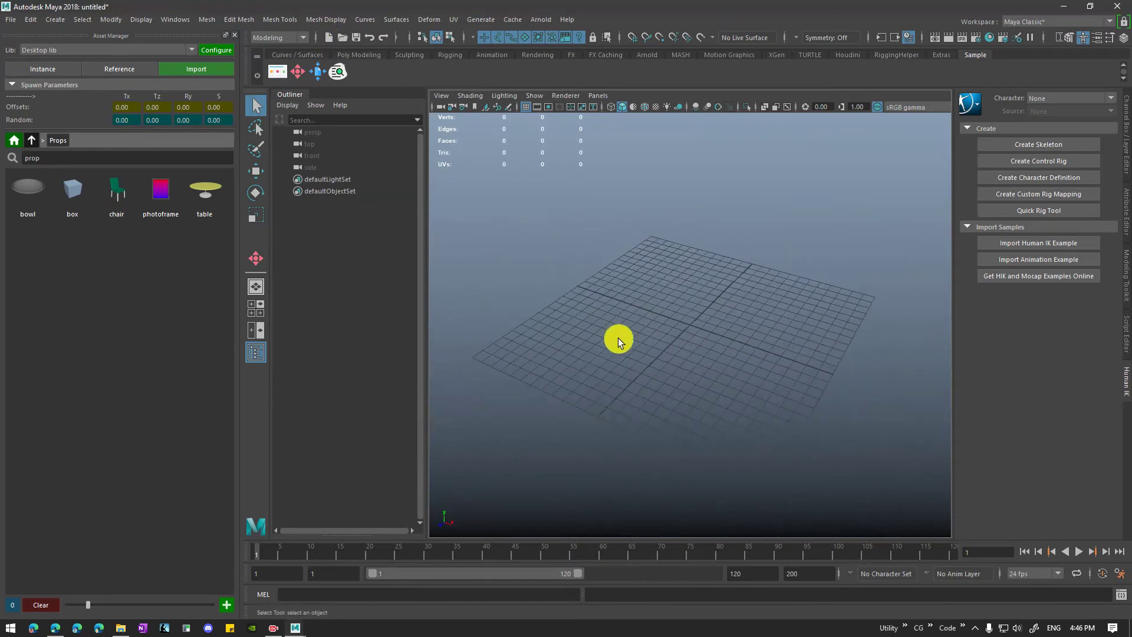
{"action": "right_click_drag", "start_coordinate": [665, 295], "coordinate": [622, 263], "text": "shift"}
{"action": "scroll", "coordinate": [709, 335], "scroll_direction": "up", "scroll_amount": 5}
{"action": "key", "text": "r"}
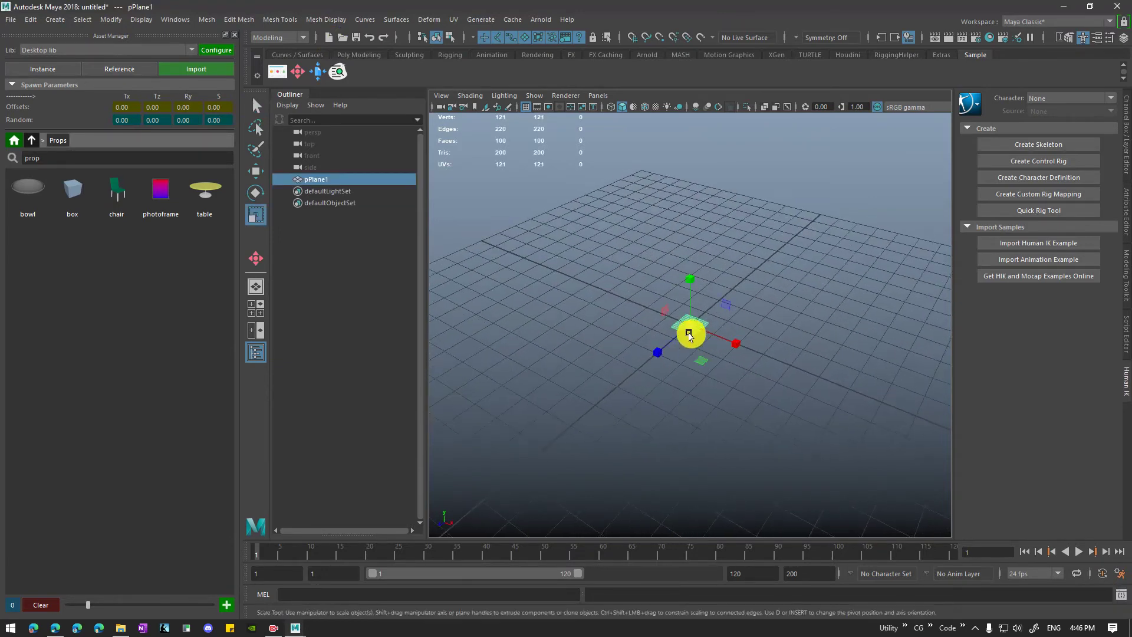
{"action": "left_click_drag", "start_coordinate": [690, 327], "coordinate": [816, 384]}
Select the vertices at one corner of the plane, widen the soft selection falloff and move them to bend the surface
{"action": "scroll", "coordinate": [651, 376], "scroll_direction": "down", "scroll_amount": 10}
{"action": "scroll", "coordinate": [761, 417], "scroll_direction": "up", "scroll_amount": 4}
{"action": "left_click_drag", "start_coordinate": [651, 376], "coordinate": [744, 395], "text": "alt"}
{"action": "middle_click_drag", "start_coordinate": [772, 433], "coordinate": [732, 379], "text": "alt"}
{"action": "left_click_drag", "start_coordinate": [730, 375], "coordinate": [719, 386], "text": "alt"}
{"action": "right_click_drag", "start_coordinate": [749, 402], "coordinate": [679, 287]}
{"action": "left_click_drag", "start_coordinate": [793, 463], "coordinate": [664, 377]}
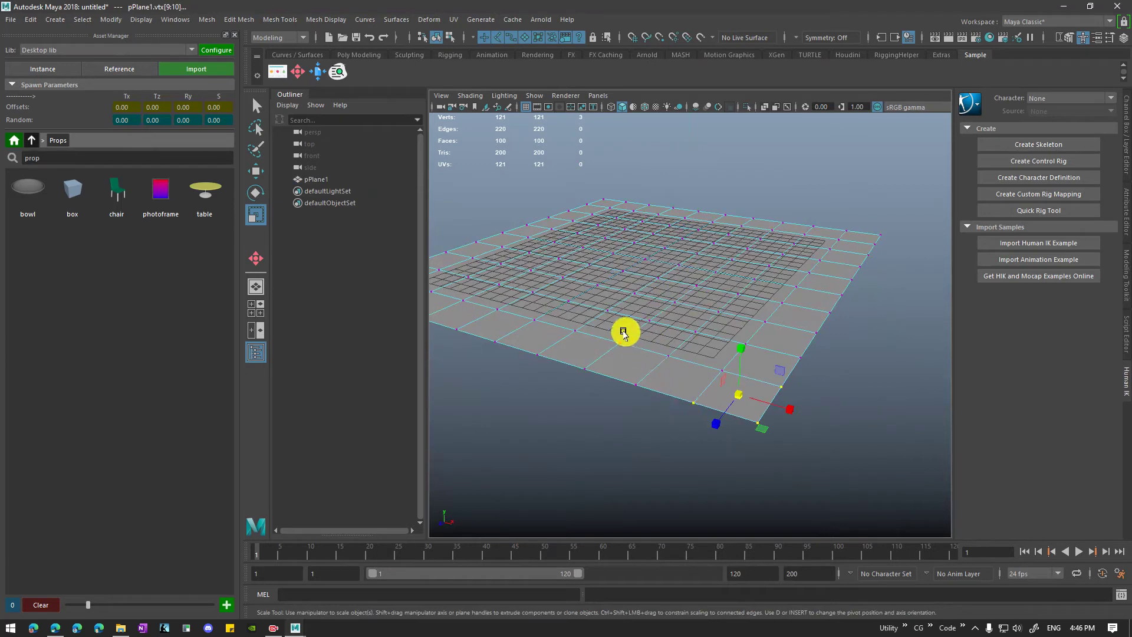
{"action": "key", "text": "b"}
{"action": "left_click_drag", "start_coordinate": [624, 329], "coordinate": [847, 367]}
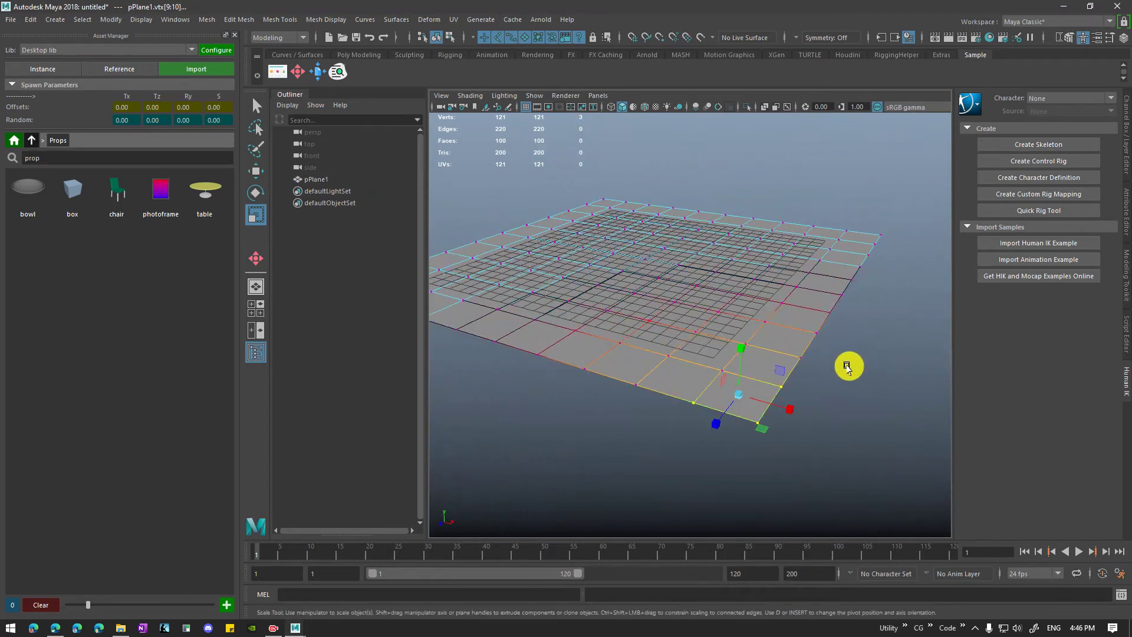
{"action": "key", "text": "w"}
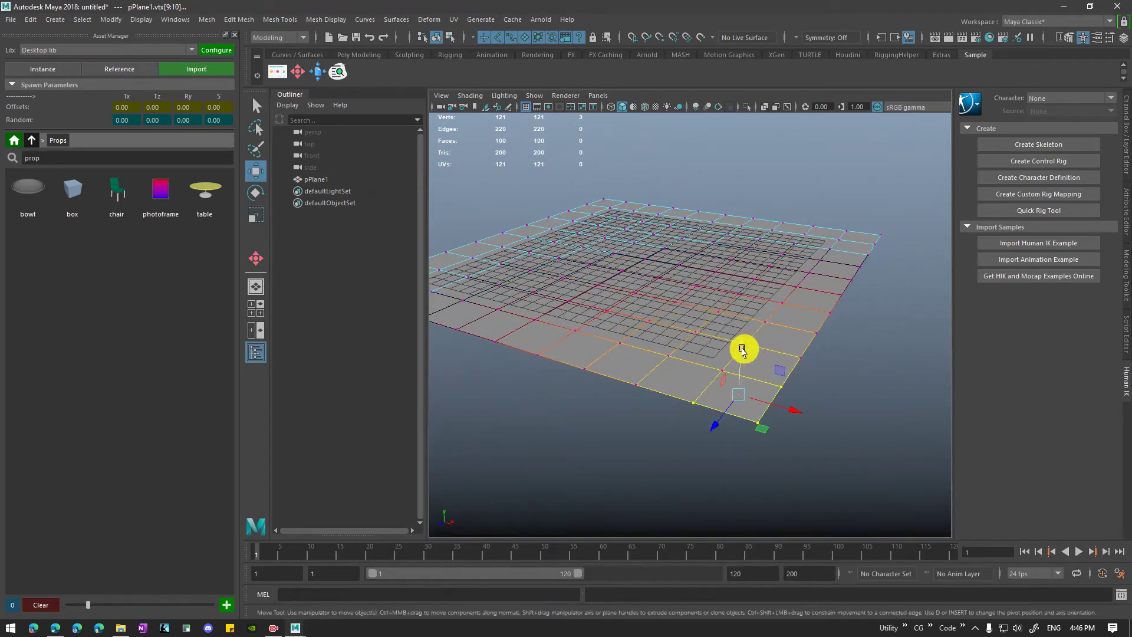
{"action": "right_click_drag", "start_coordinate": [742, 350], "coordinate": [556, 323], "text": "alt"}
Soft-select the vertices at another corner of the plane and rotate them so that side curves into a slope
{"action": "left_click_drag", "start_coordinate": [521, 305], "coordinate": [586, 360]}
{"action": "key", "text": "d"}
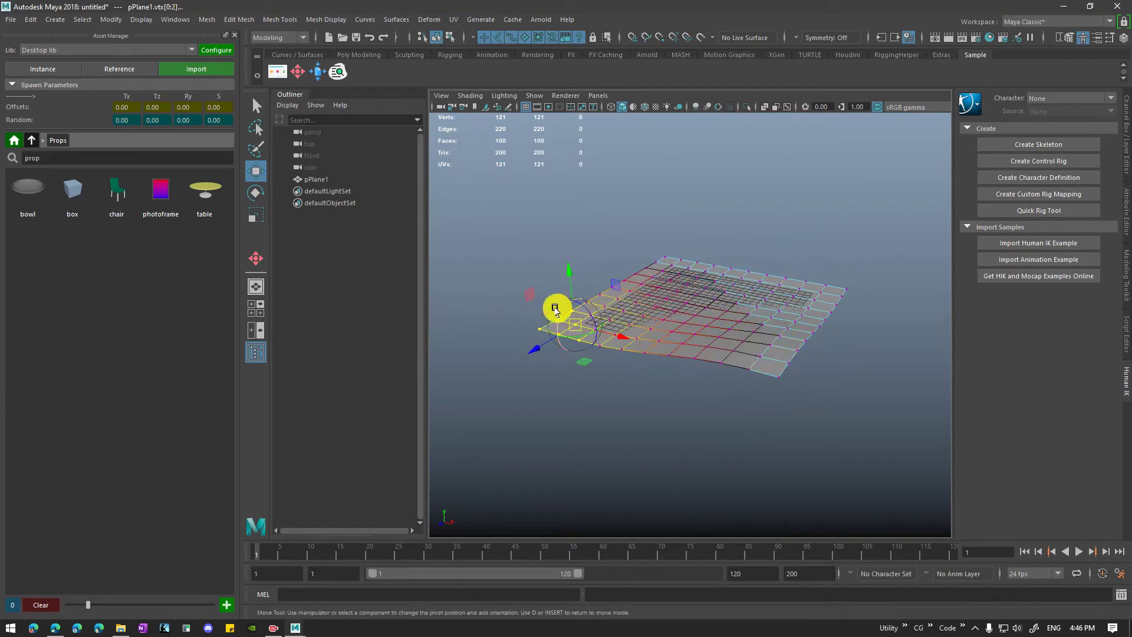
{"action": "left_click_drag", "start_coordinate": [555, 309], "coordinate": [518, 310]}
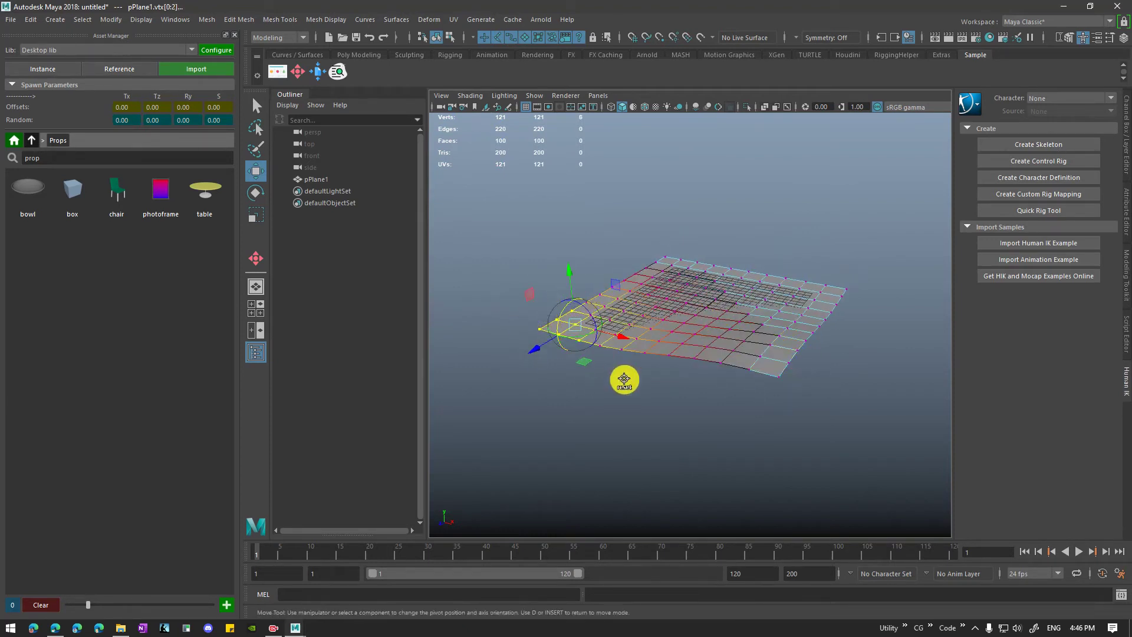
{"action": "mouse_move", "coordinate": [657, 308]}
{"action": "right_mouse_down"}
{"action": "mouse_move", "coordinate": [730, 274]}
{"action": "mouse_move", "coordinate": [671, 307]}
{"action": "right_mouse_up"}
{"action": "key", "text": "q"}
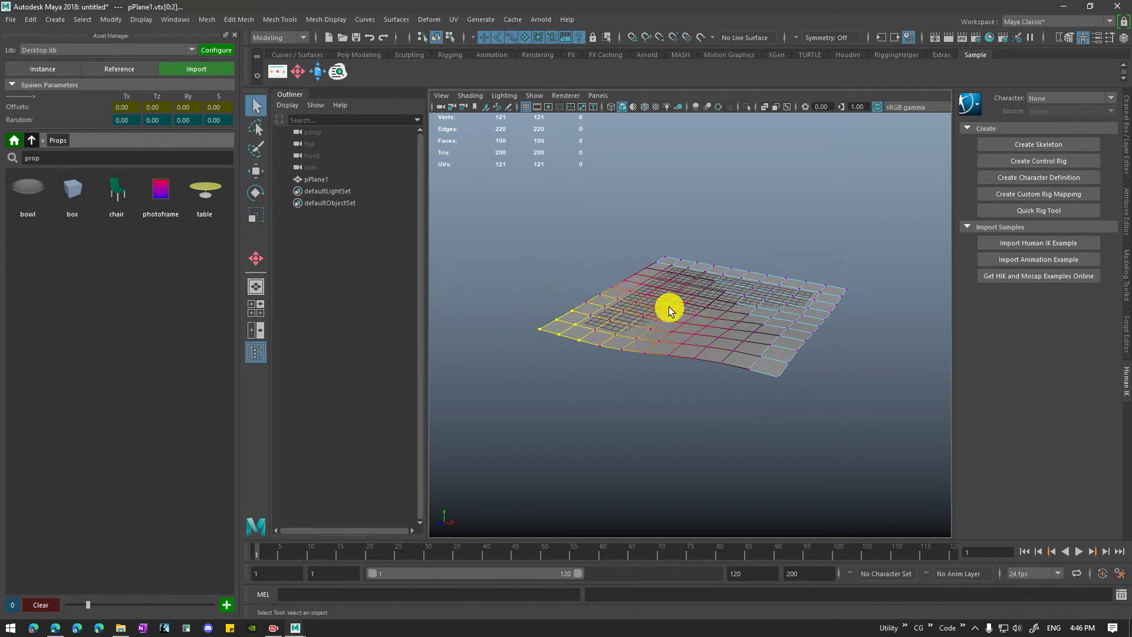
{"action": "left_click_drag", "start_coordinate": [501, 300], "coordinate": [561, 363]}
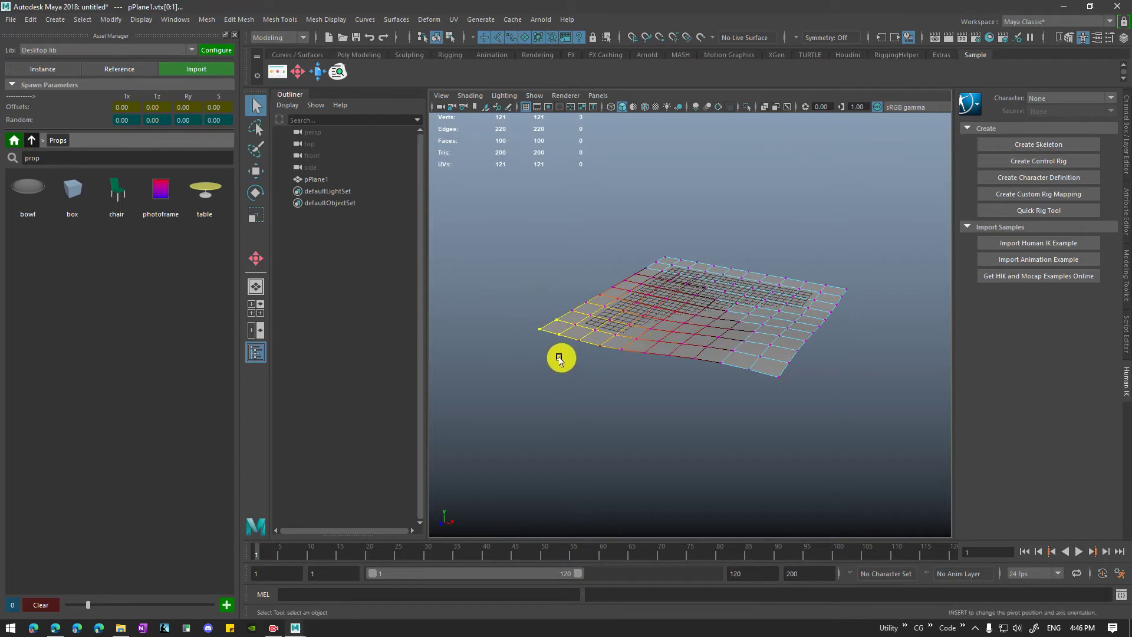
{"action": "key", "text": "w"}
{"action": "key", "text": "e"}
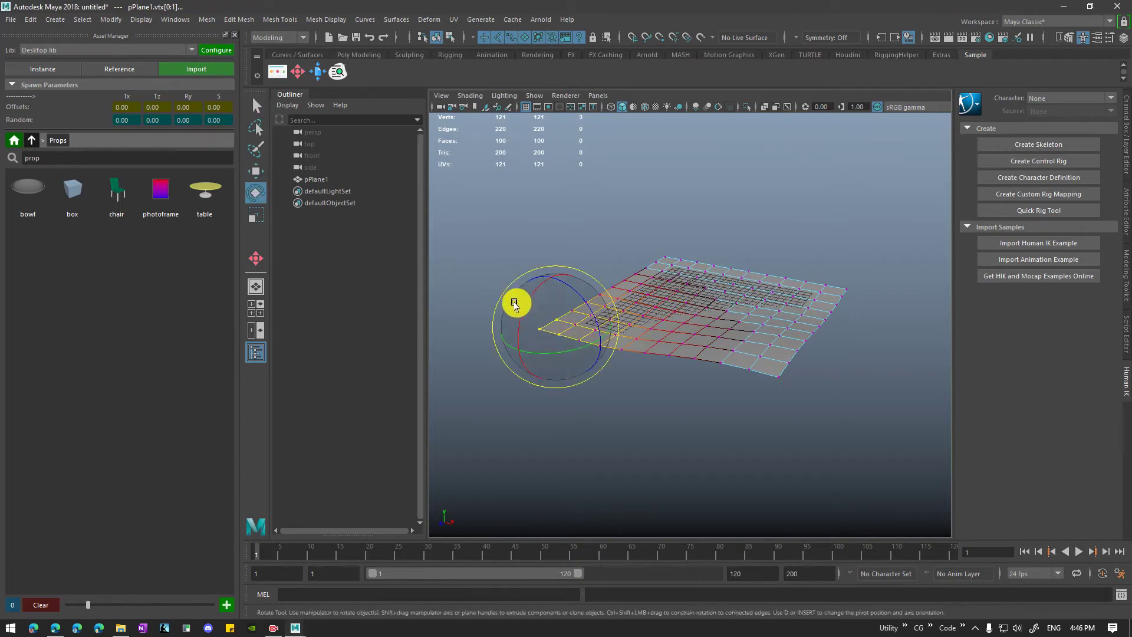
{"action": "left_click_drag", "start_coordinate": [514, 304], "coordinate": [502, 326]}
Lower one soft-selected edge area of the plane and raise its far corner to form a hill
{"action": "left_click_drag", "start_coordinate": [809, 268], "coordinate": [830, 285]}
{"action": "key", "text": "w"}
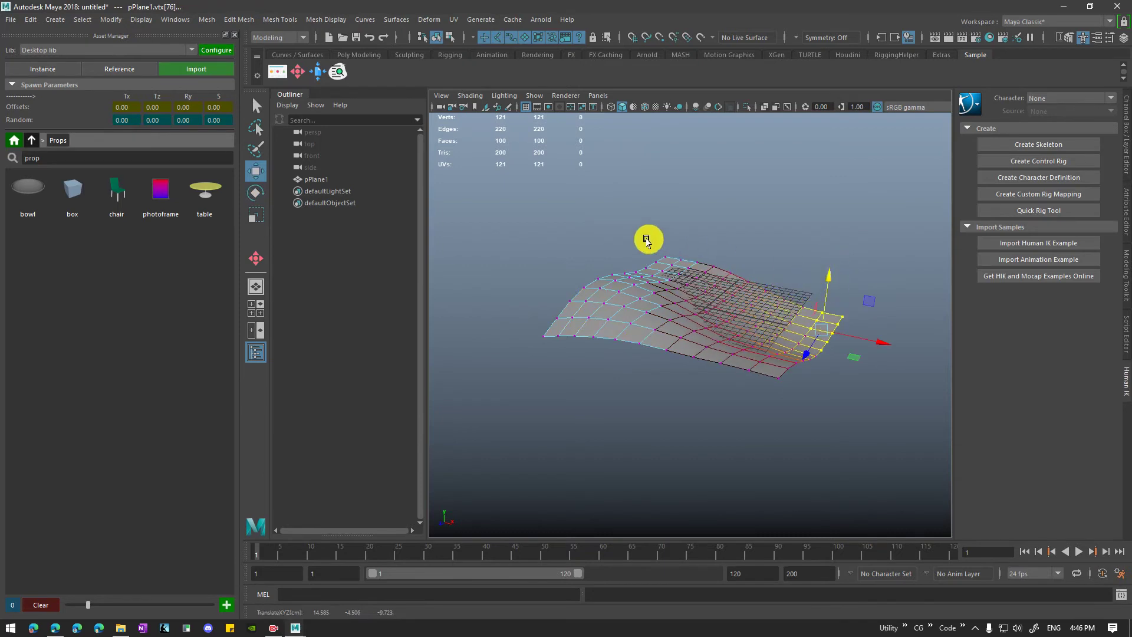
{"action": "left_click_drag", "start_coordinate": [647, 239], "coordinate": [682, 286]}
{"action": "left_click_drag", "start_coordinate": [666, 237], "coordinate": [679, 272]}
{"action": "key", "text": "e"}
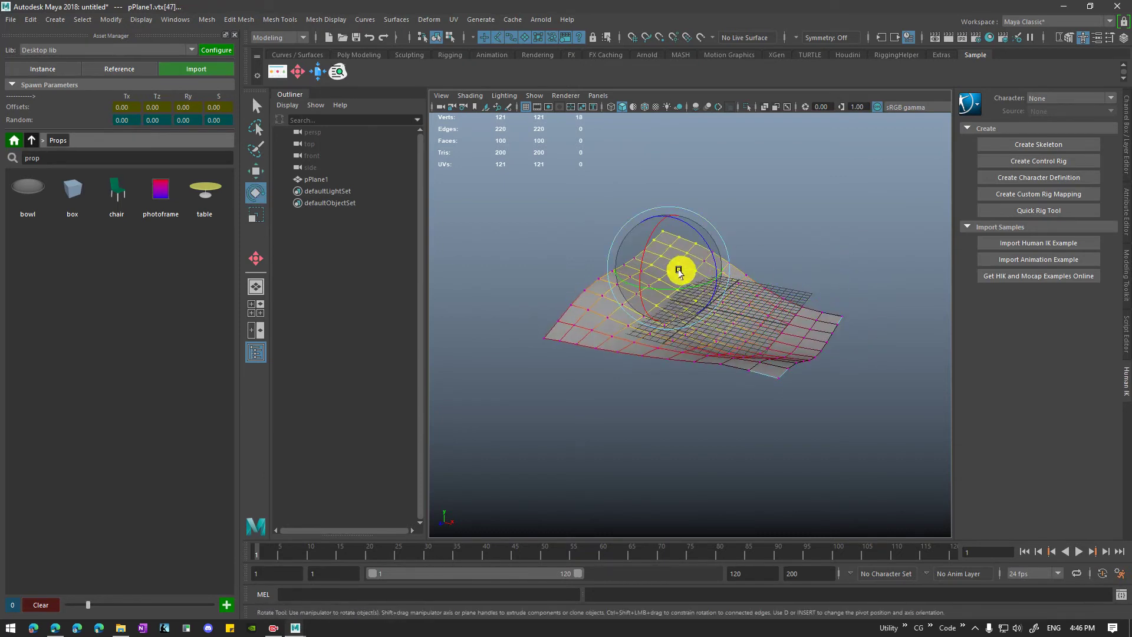
Return the deformed plane to object mode, clear the selection and hide the viewport grid
{"action": "left_click", "coordinate": [743, 212]}
{"action": "right_click_drag", "start_coordinate": [720, 267], "coordinate": [793, 212]}
{"action": "left_click", "coordinate": [794, 213]}
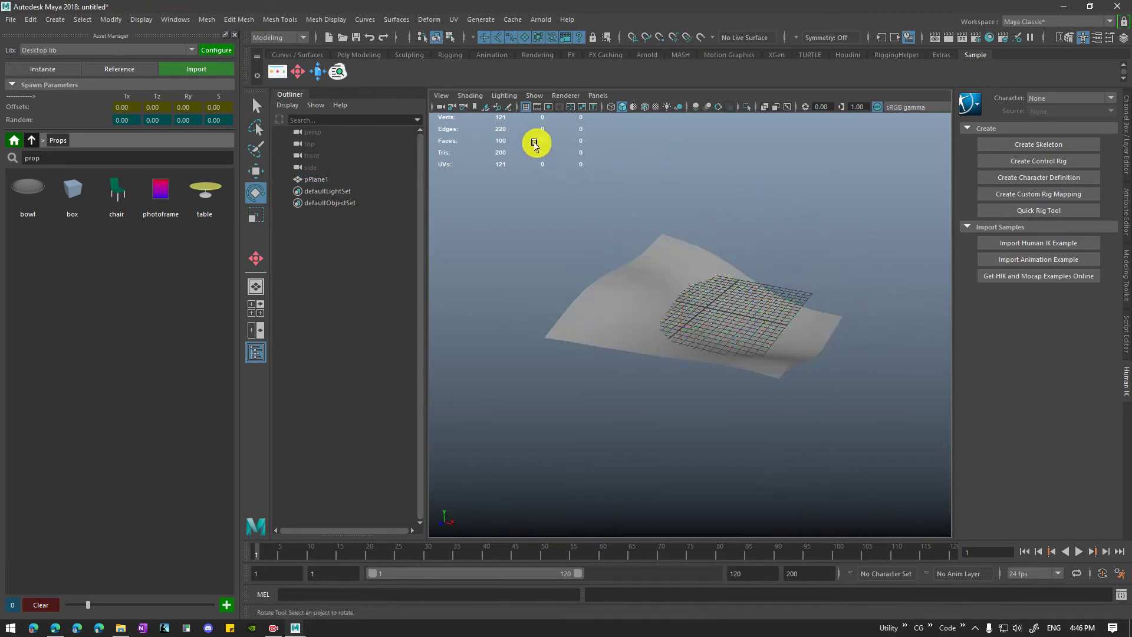
{"action": "left_click", "coordinate": [525, 108]}
Place a table asset on the middle of the curved plane with the Placer Tool and view it up close
{"action": "left_click_drag", "start_coordinate": [760, 306], "coordinate": [629, 324], "text": "alt"}
{"action": "scroll", "coordinate": [648, 328], "scroll_direction": "up", "scroll_amount": 3}
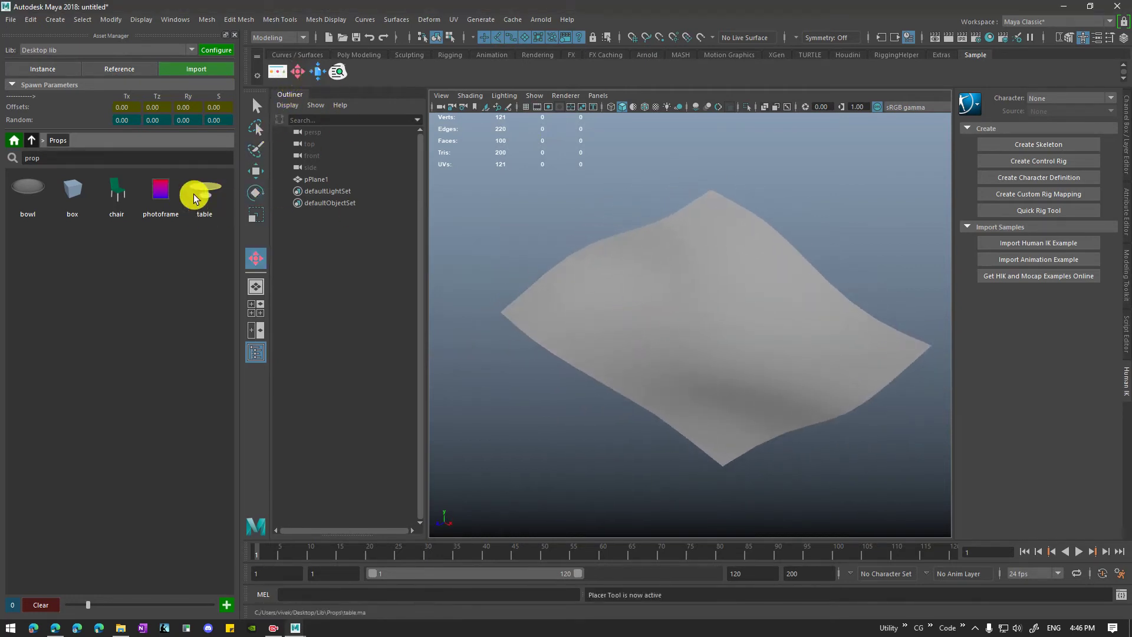
{"action": "scroll", "coordinate": [553, 316], "scroll_direction": "up", "scroll_amount": 3}
{"action": "scroll", "coordinate": [554, 315], "scroll_direction": "down", "scroll_amount": 2}
{"action": "left_click_drag", "start_coordinate": [554, 316], "coordinate": [653, 321], "text": "alt"}
{"action": "scroll", "coordinate": [652, 320], "scroll_direction": "down", "scroll_amount": 1}
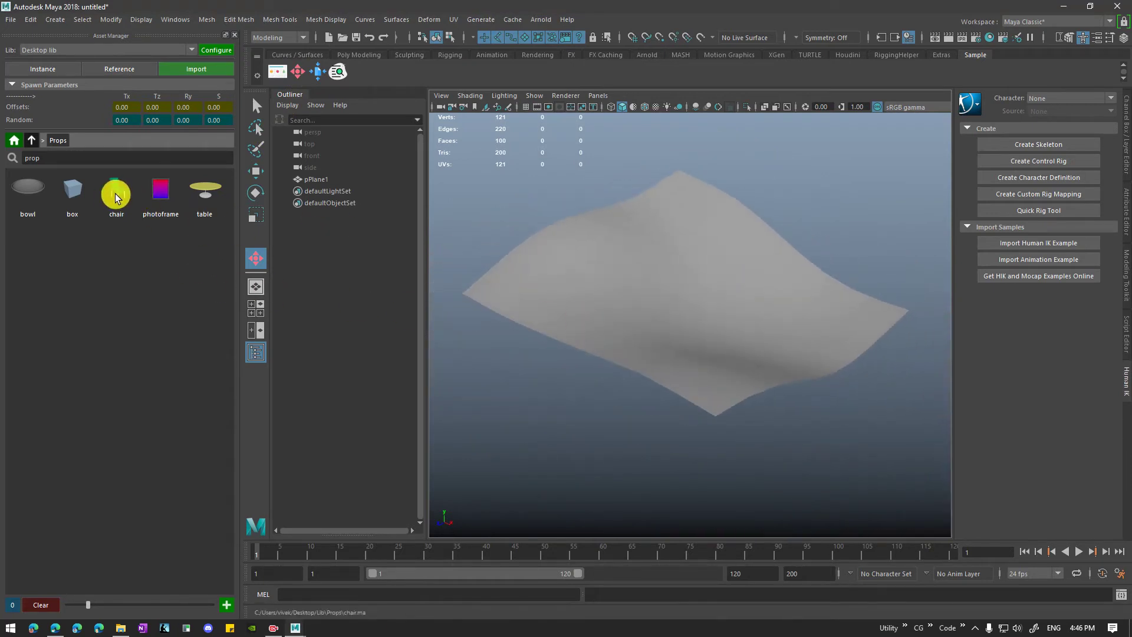
{"action": "left_click", "coordinate": [202, 191]}
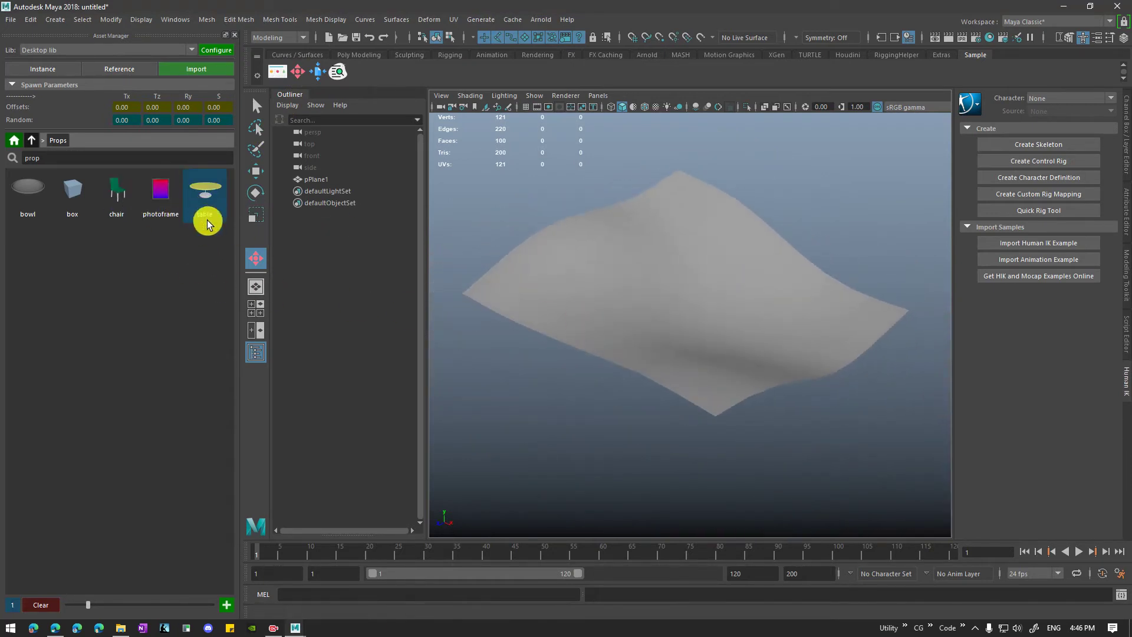
{"action": "left_click", "coordinate": [684, 284]}
{"action": "scroll", "coordinate": [685, 298], "scroll_direction": "up", "scroll_amount": 6}
{"action": "middle_click_drag", "start_coordinate": [699, 229], "coordinate": [690, 377], "text": "alt"}
{"action": "left_click_drag", "start_coordinate": [690, 376], "coordinate": [688, 340], "text": "alt"}
{"action": "middle_click_drag", "start_coordinate": [664, 311], "coordinate": [701, 360], "text": "alt"}
{"action": "left_click_drag", "start_coordinate": [701, 360], "coordinate": [665, 355], "text": "alt"}
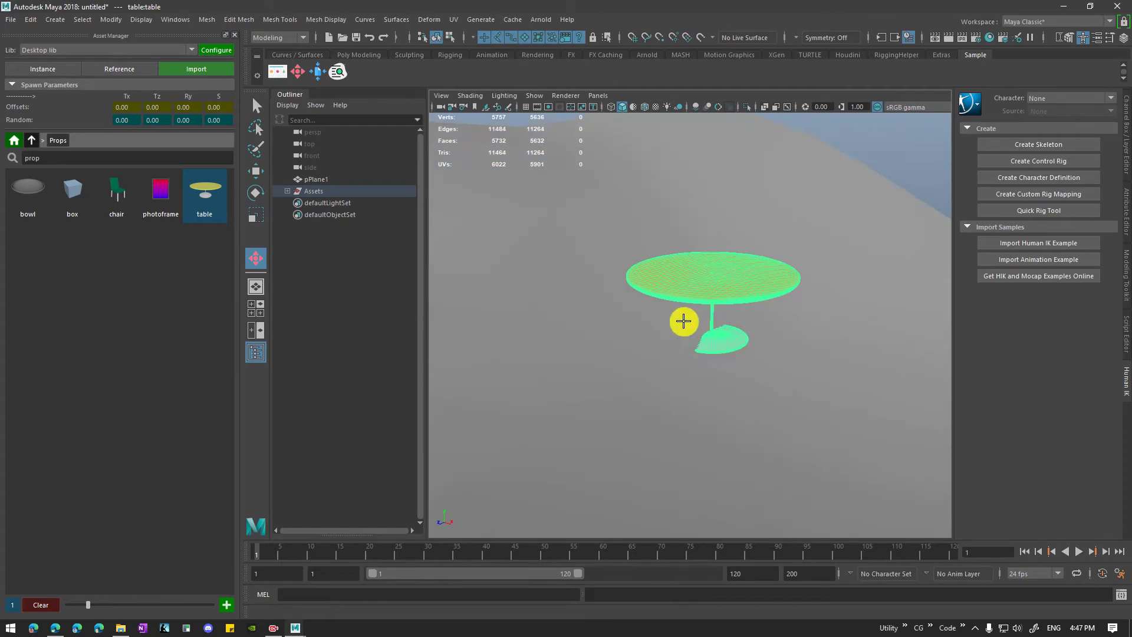
Clear the asset selection and reposition the table on the slope of the curved plane with the Placer Tool
{"action": "left_click", "coordinate": [38, 606]}
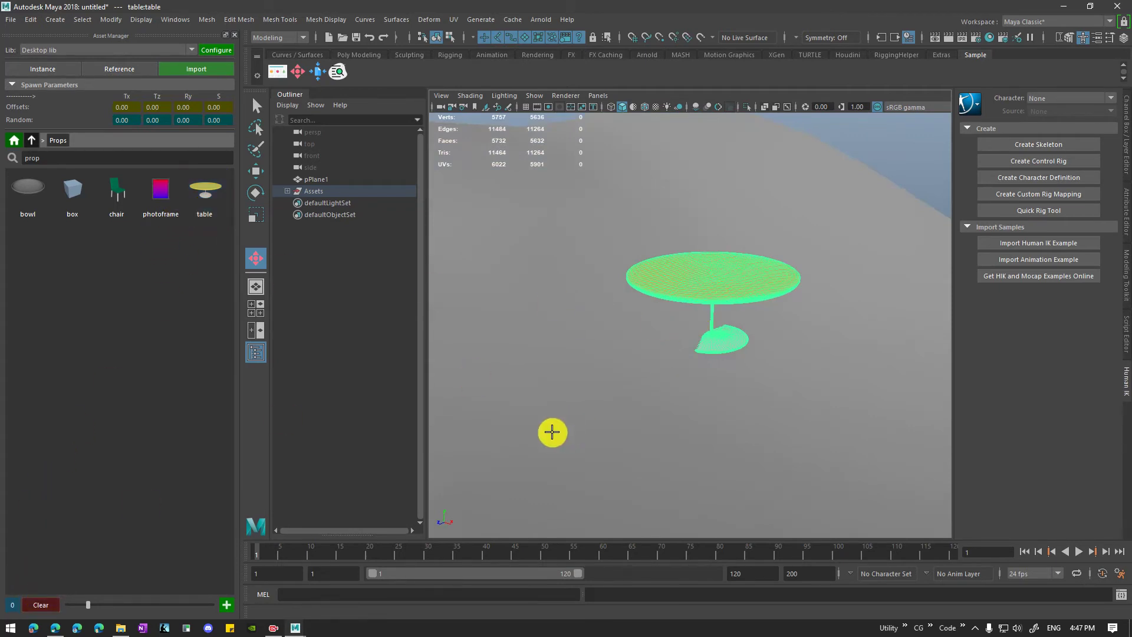
{"action": "right_click_drag", "start_coordinate": [785, 348], "coordinate": [667, 348], "text": "alt"}
{"action": "right_click_drag", "start_coordinate": [726, 383], "coordinate": [643, 367], "text": "alt"}
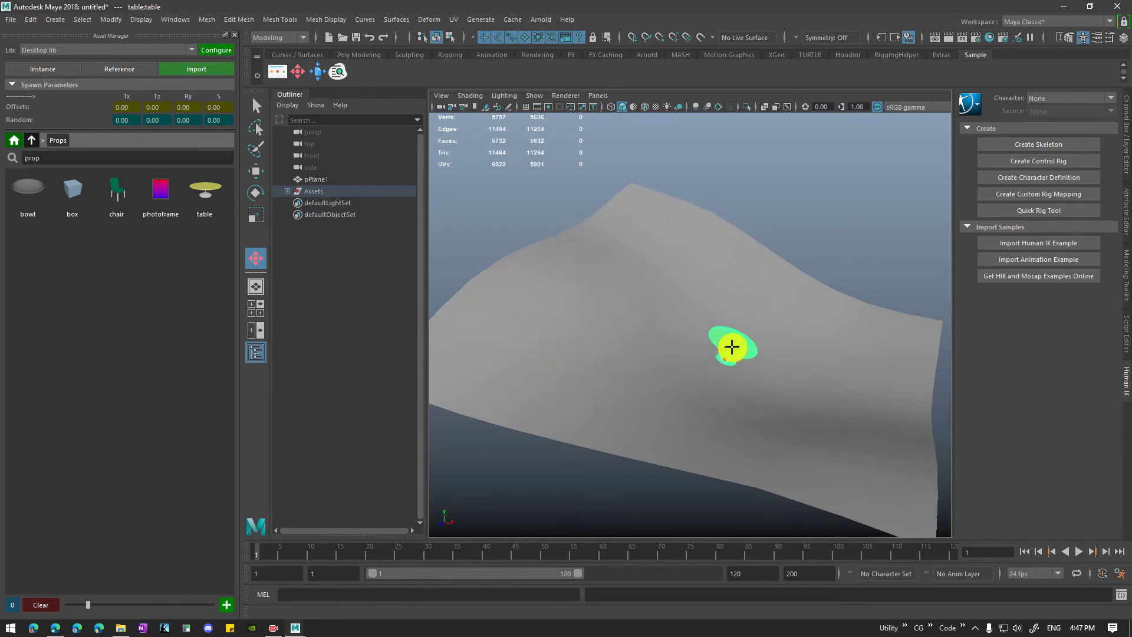
{"action": "scroll", "coordinate": [731, 367], "scroll_direction": "up", "scroll_amount": 5}
{"action": "mouse_move", "coordinate": [649, 368]}
{"action": "left_mouse_down", "text": "alt"}
{"action": "mouse_move", "coordinate": [682, 361]}
{"action": "mouse_move", "coordinate": [636, 369]}
{"action": "left_mouse_up", "text": "alt"}
{"action": "scroll", "coordinate": [641, 371], "scroll_direction": "up", "scroll_amount": 2}
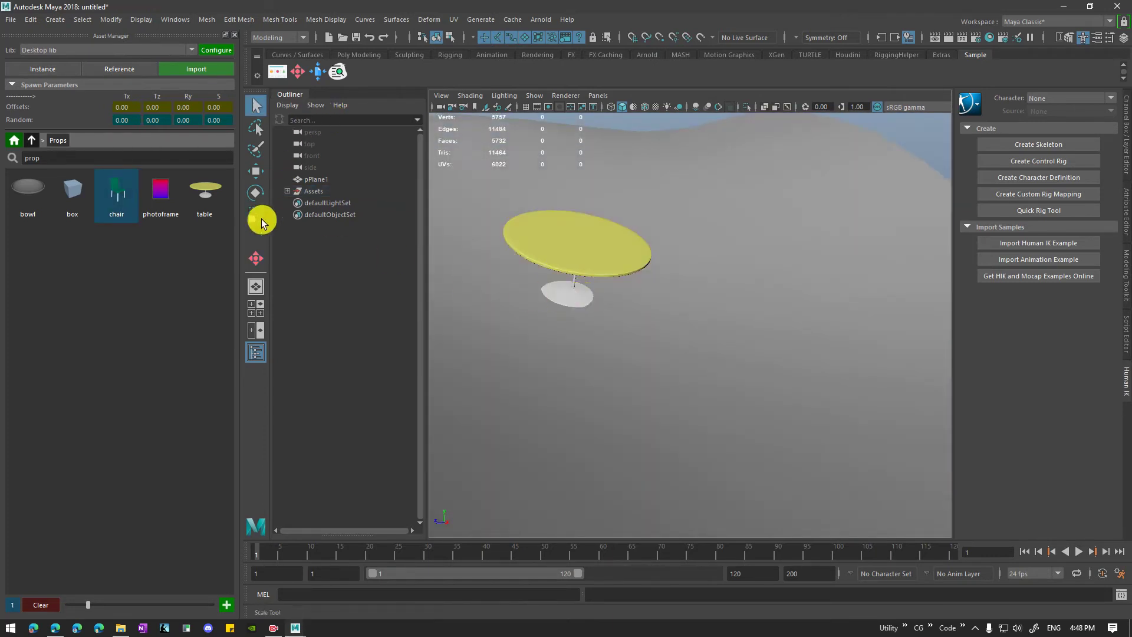
Place a chair asset beside the table on the curved plane with the Placer Tool
{"action": "scroll", "coordinate": [640, 313], "scroll_direction": "down", "scroll_amount": 2}
{"action": "left_click_drag", "start_coordinate": [639, 313], "coordinate": [641, 319], "text": "alt"}
{"action": "left_click", "coordinate": [695, 280]}
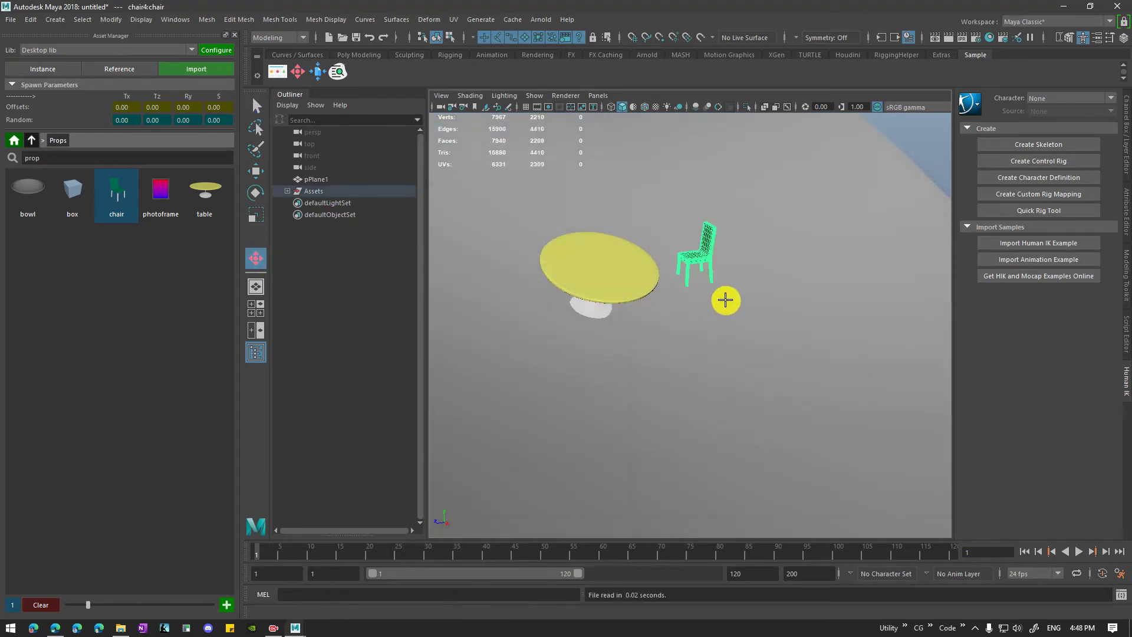
Place three more chair assets around the table on the curved plane with the Placer Tool
{"action": "scroll", "coordinate": [725, 298], "scroll_direction": "down", "scroll_amount": 2}
{"action": "left_click_drag", "start_coordinate": [725, 298], "coordinate": [723, 305], "text": "alt"}
{"action": "left_click", "coordinate": [592, 230]}
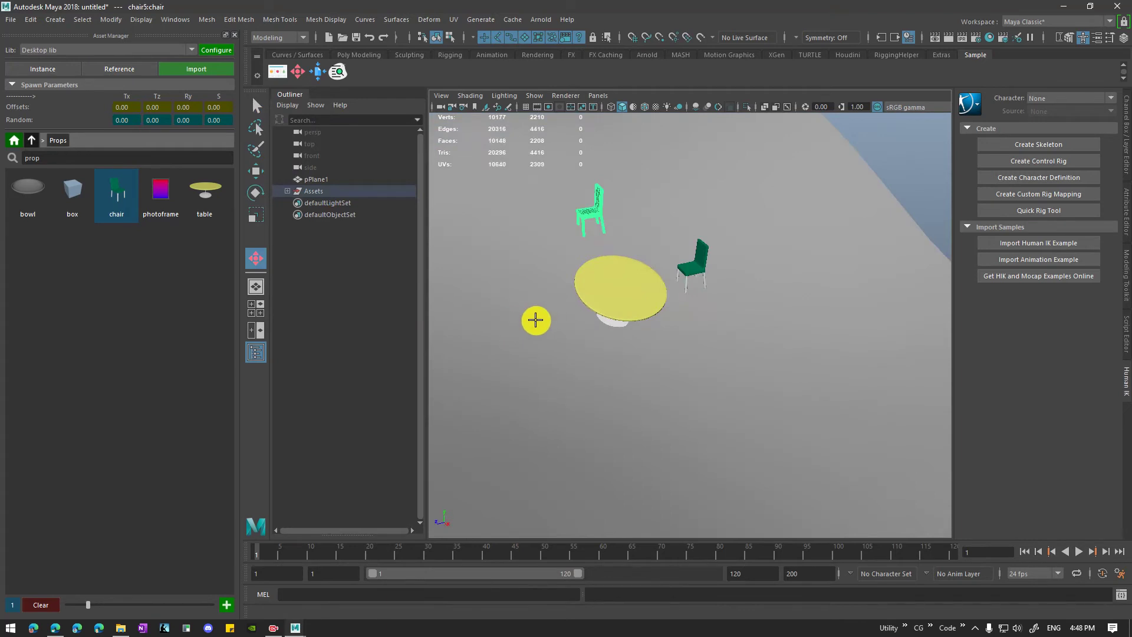
{"action": "left_click", "coordinate": [535, 320]}
{"action": "left_click", "coordinate": [638, 367]}
{"action": "left_click_drag", "start_coordinate": [588, 383], "coordinate": [596, 380], "text": "alt"}
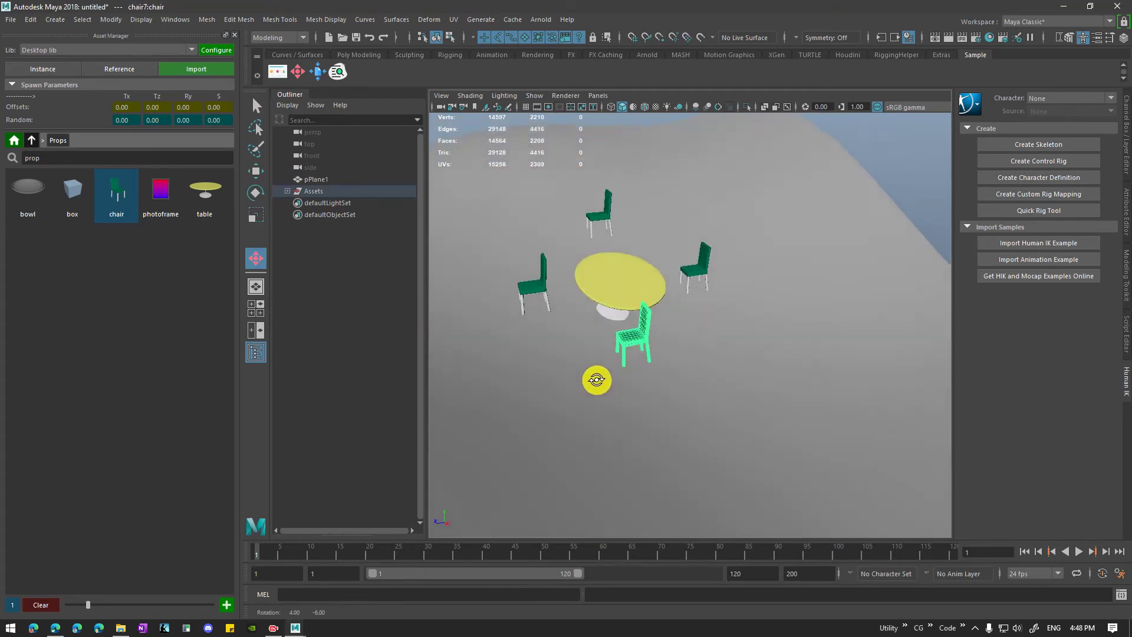
Clear the asset selection and reposition each of the four chairs around the table with the Placer Tool
{"action": "left_click", "coordinate": [39, 604]}
{"action": "left_click_drag", "start_coordinate": [611, 346], "coordinate": [658, 353], "text": "alt"}
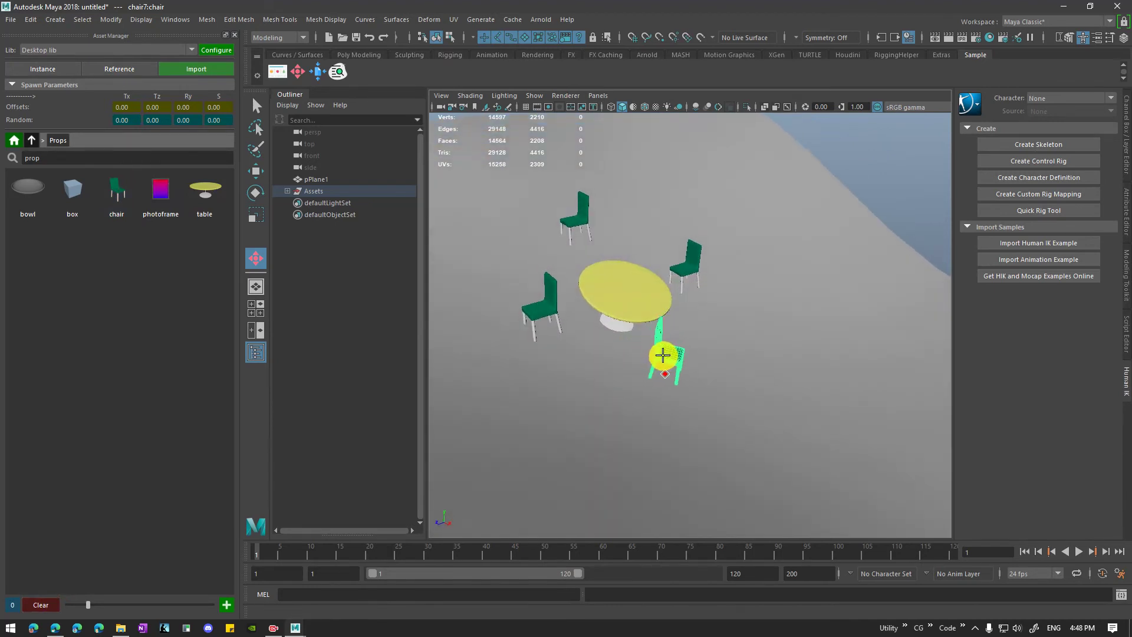
{"action": "left_click", "coordinate": [687, 282]}
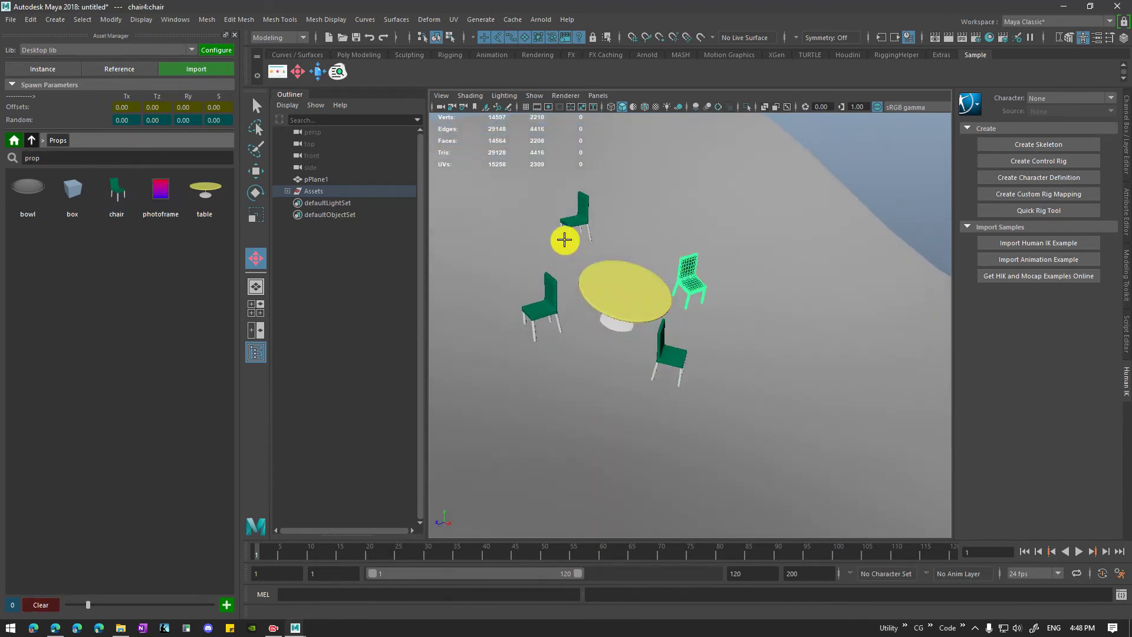
{"action": "left_click_drag", "start_coordinate": [574, 224], "coordinate": [582, 245]}
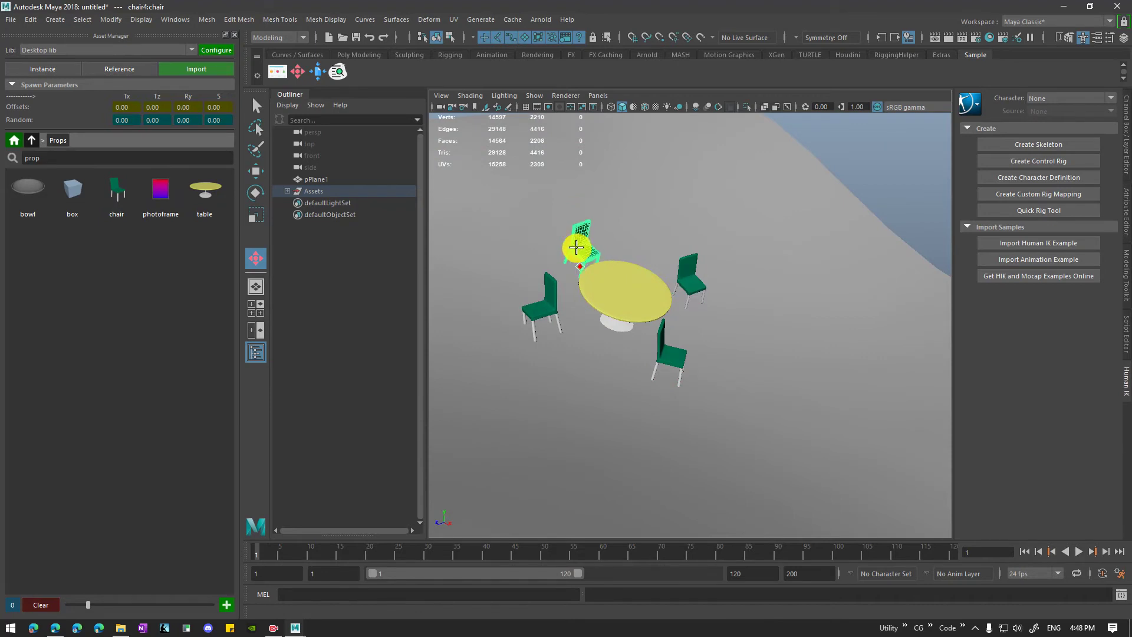
{"action": "mouse_move", "coordinate": [530, 316]}
{"action": "left_mouse_down"}
{"action": "mouse_move", "coordinate": [555, 312]}
{"action": "mouse_move", "coordinate": [548, 330]}
{"action": "mouse_move", "coordinate": [568, 326]}
{"action": "mouse_move", "coordinate": [584, 344]}
{"action": "mouse_move", "coordinate": [452, 319]}
{"action": "mouse_move", "coordinate": [533, 310]}
{"action": "mouse_move", "coordinate": [549, 323]}
{"action": "mouse_move", "coordinate": [533, 336]}
{"action": "left_mouse_up"}
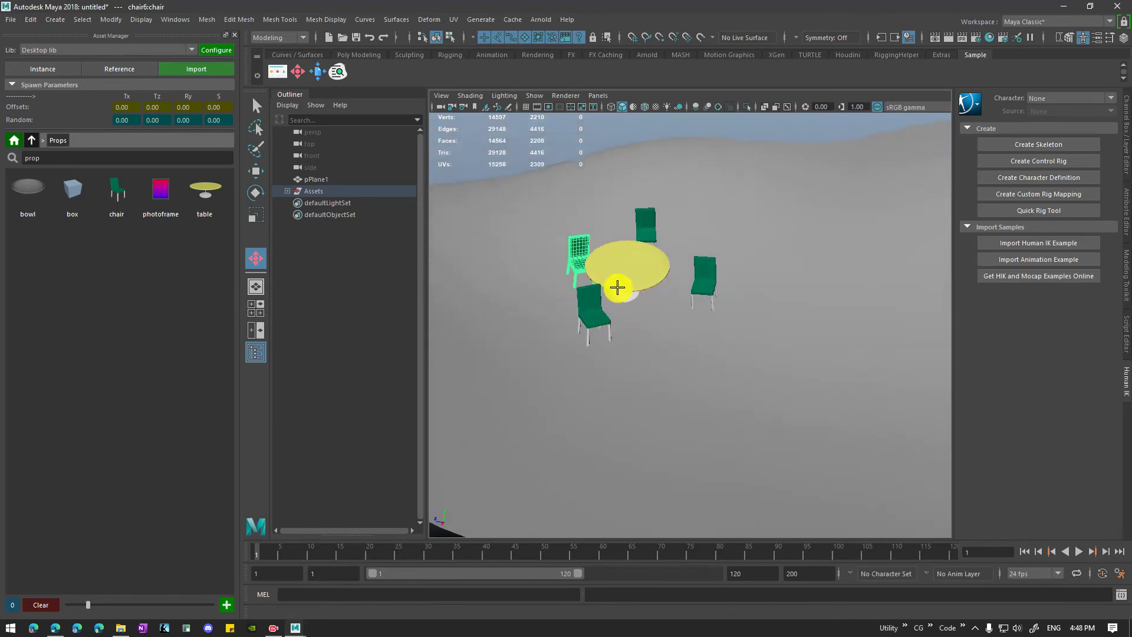
Rotate the four chairs with the Placer Tool so each one faces the table
{"action": "left_click_drag", "start_coordinate": [628, 330], "coordinate": [607, 322], "text": "alt"}
{"action": "scroll", "coordinate": [600, 322], "scroll_direction": "up", "scroll_amount": 2}
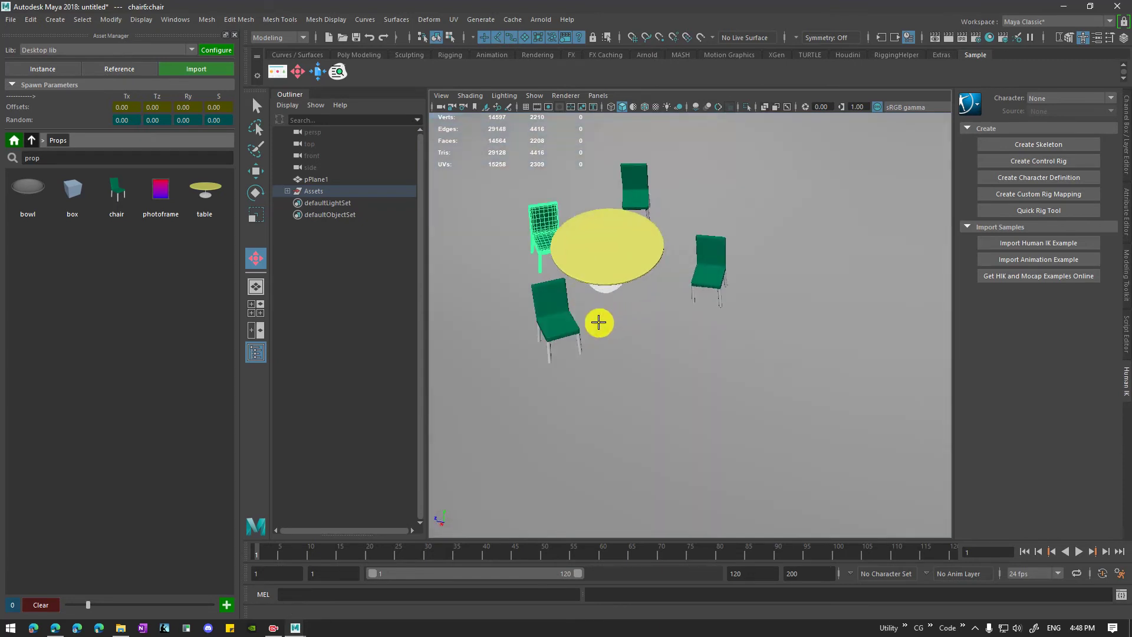
{"action": "middle_click_drag", "start_coordinate": [598, 321], "coordinate": [682, 323], "text": "alt"}
{"action": "left_click_drag", "start_coordinate": [682, 323], "coordinate": [629, 332], "text": "alt"}
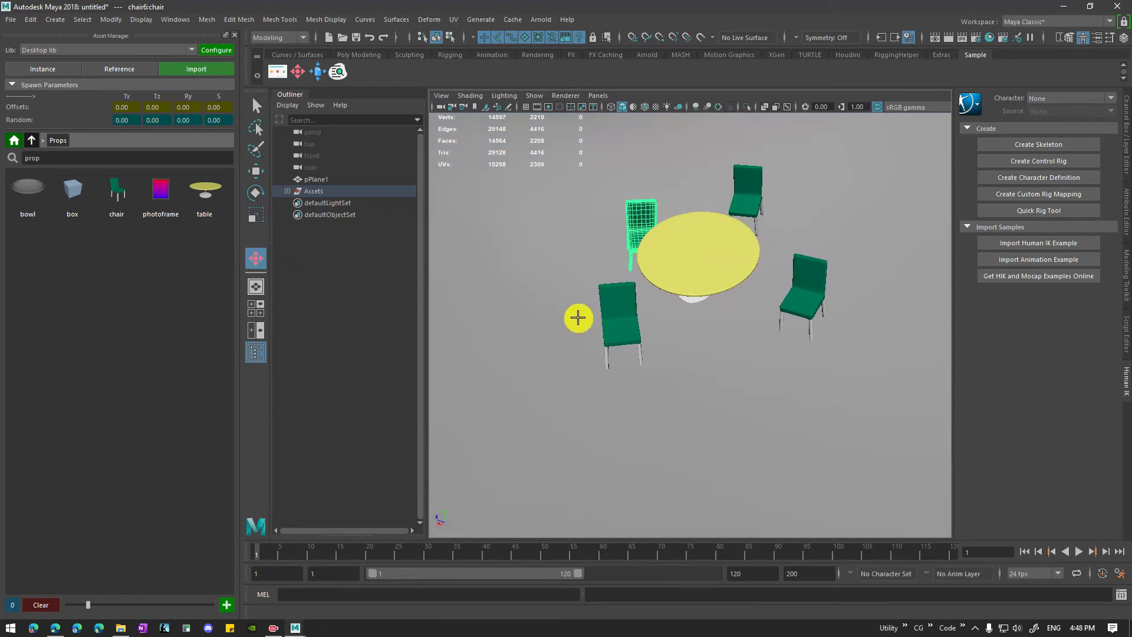
{"action": "left_click_drag", "start_coordinate": [616, 322], "coordinate": [768, 291]}
{"action": "mouse_move", "coordinate": [735, 335]}
{"action": "left_mouse_down", "text": "alt"}
{"action": "mouse_move", "coordinate": [662, 322]}
{"action": "mouse_move", "coordinate": [739, 337]}
{"action": "left_mouse_up", "text": "alt"}
{"action": "left_click", "coordinate": [800, 311]}
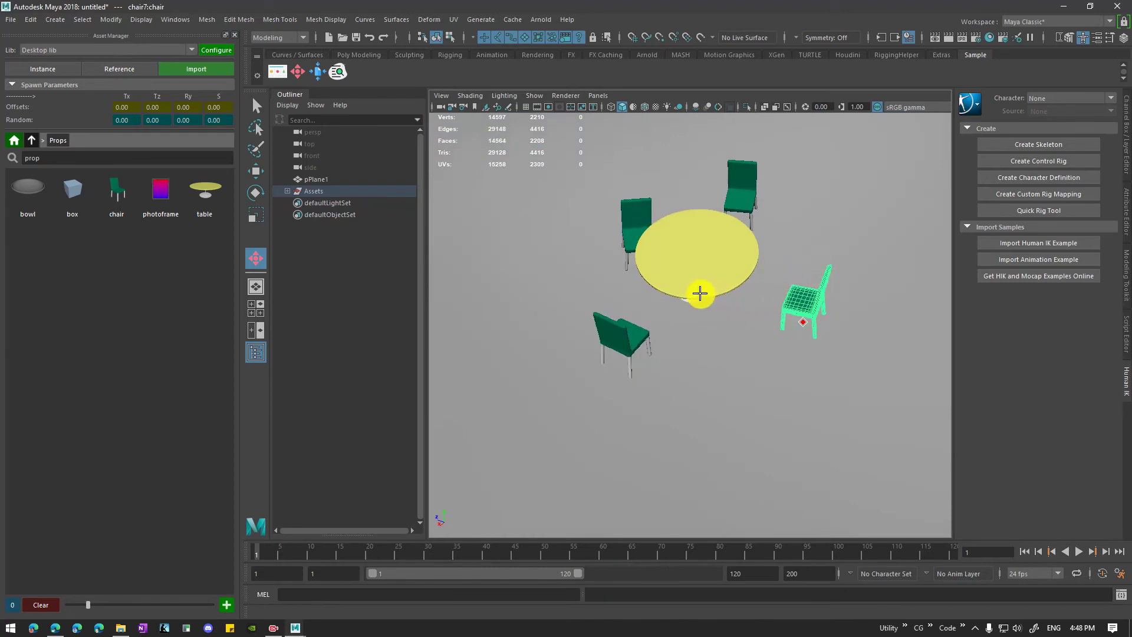
{"action": "left_click_drag", "start_coordinate": [695, 285], "coordinate": [726, 311], "text": "alt"}
{"action": "left_click", "coordinate": [816, 246]}
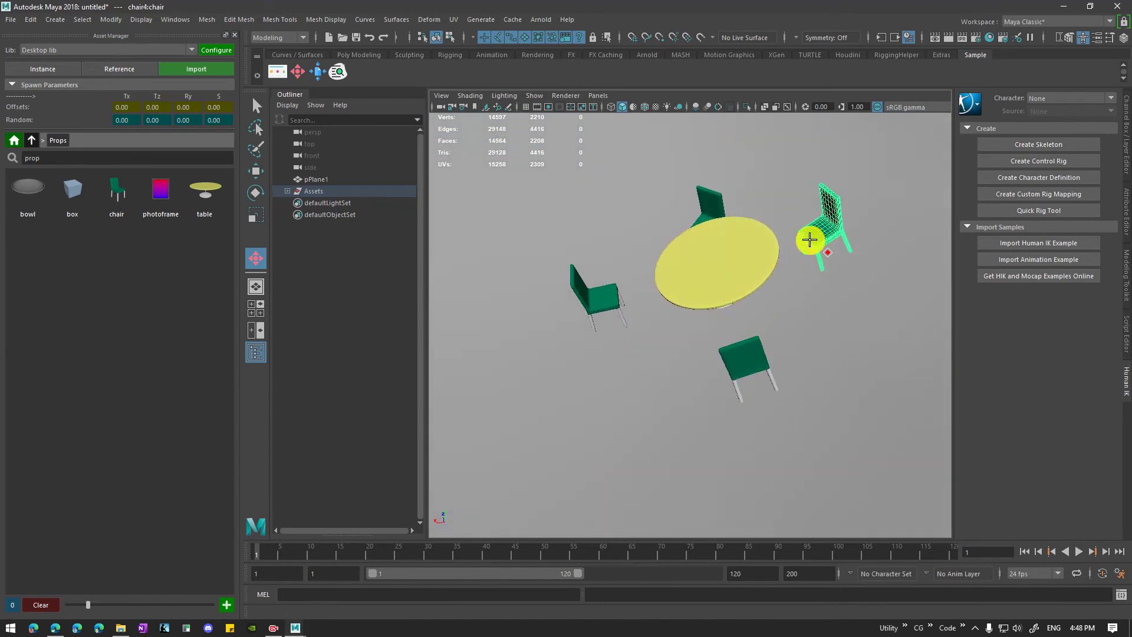
{"action": "mouse_move", "coordinate": [713, 250]}
{"action": "left_mouse_down", "text": "alt"}
{"action": "mouse_move", "coordinate": [621, 240]}
{"action": "mouse_move", "coordinate": [664, 235]}
{"action": "left_mouse_up", "text": "alt"}
{"action": "left_click", "coordinate": [606, 230]}
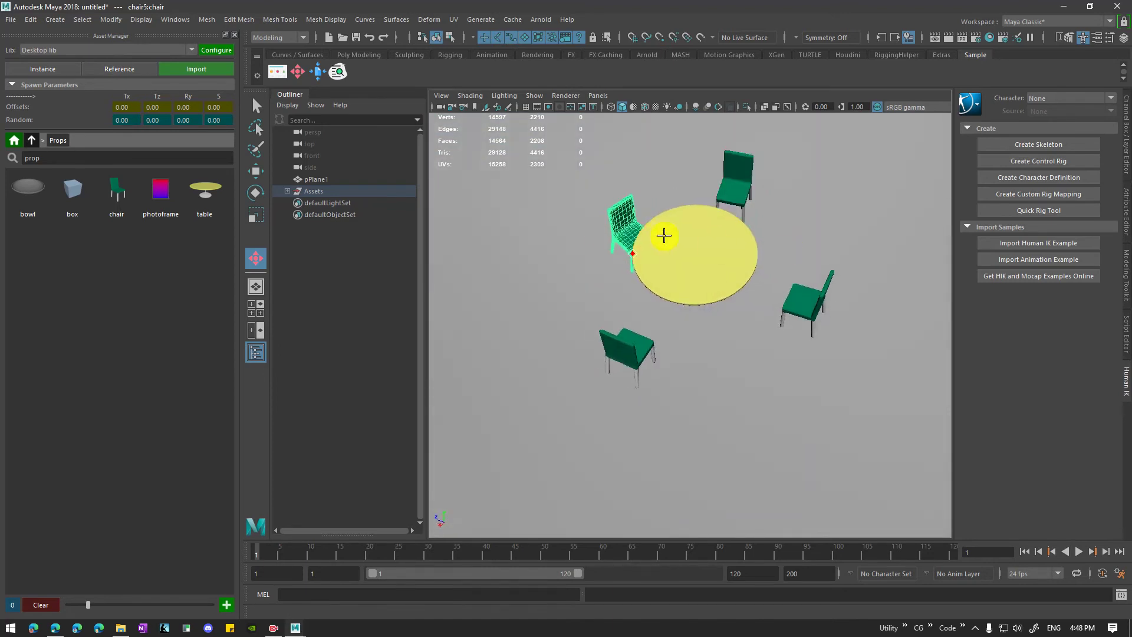
Move the chairs in against the table's edge and fine-tune their spacing around it
{"action": "left_click_drag", "start_coordinate": [630, 345], "coordinate": [671, 308]}
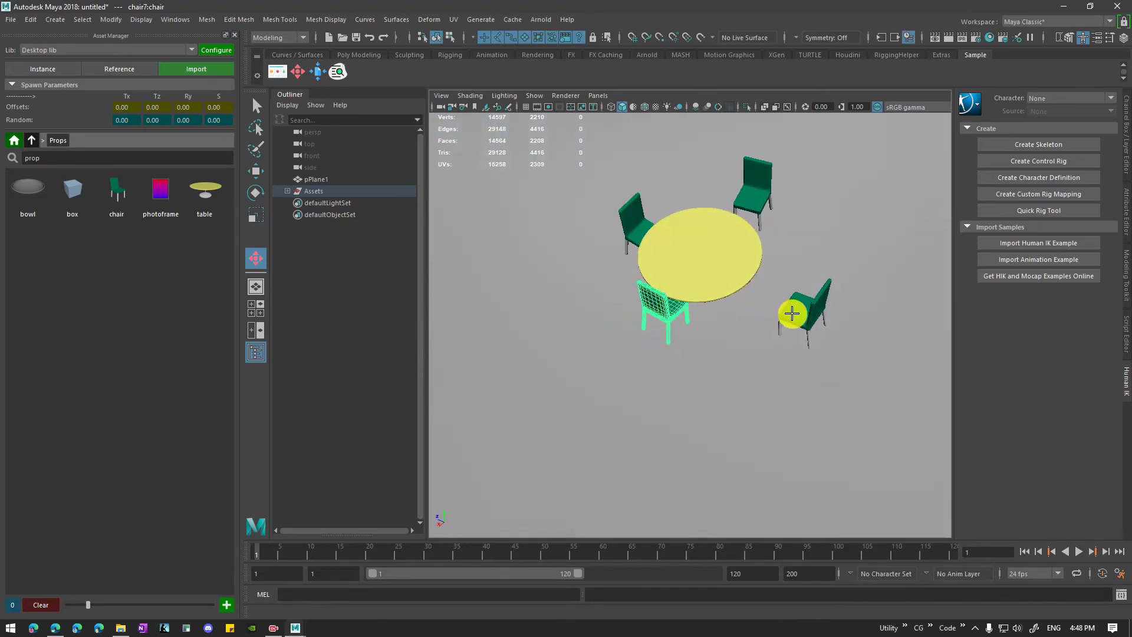
{"action": "left_click_drag", "start_coordinate": [792, 313], "coordinate": [753, 292]}
{"action": "left_click_drag", "start_coordinate": [749, 217], "coordinate": [757, 211]}
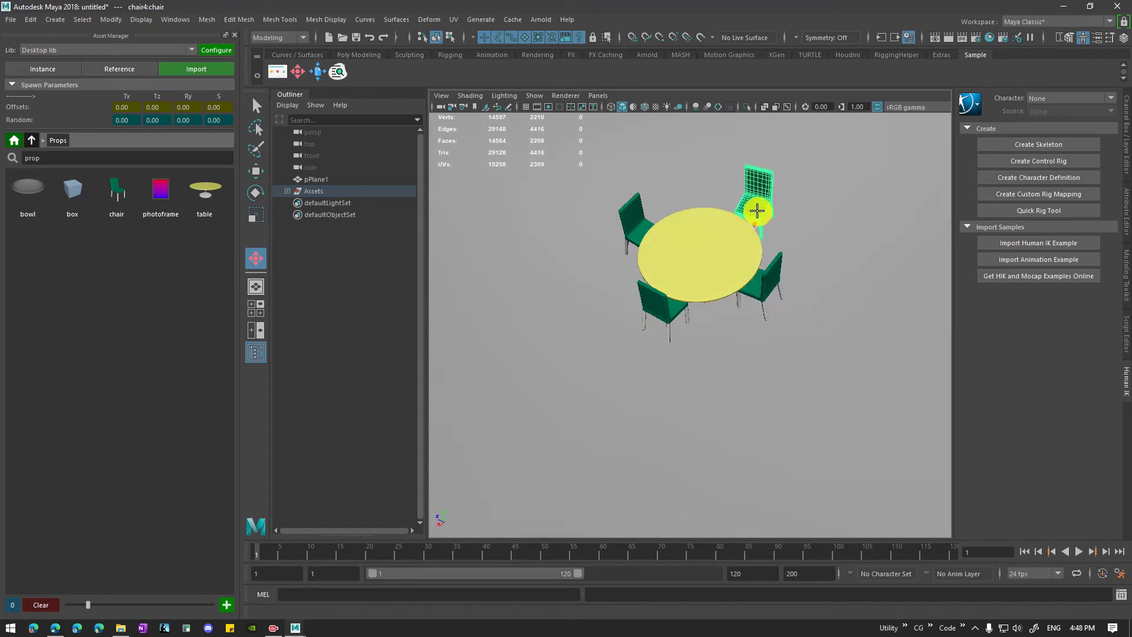
{"action": "left_click_drag", "start_coordinate": [803, 251], "coordinate": [706, 244], "text": "alt"}
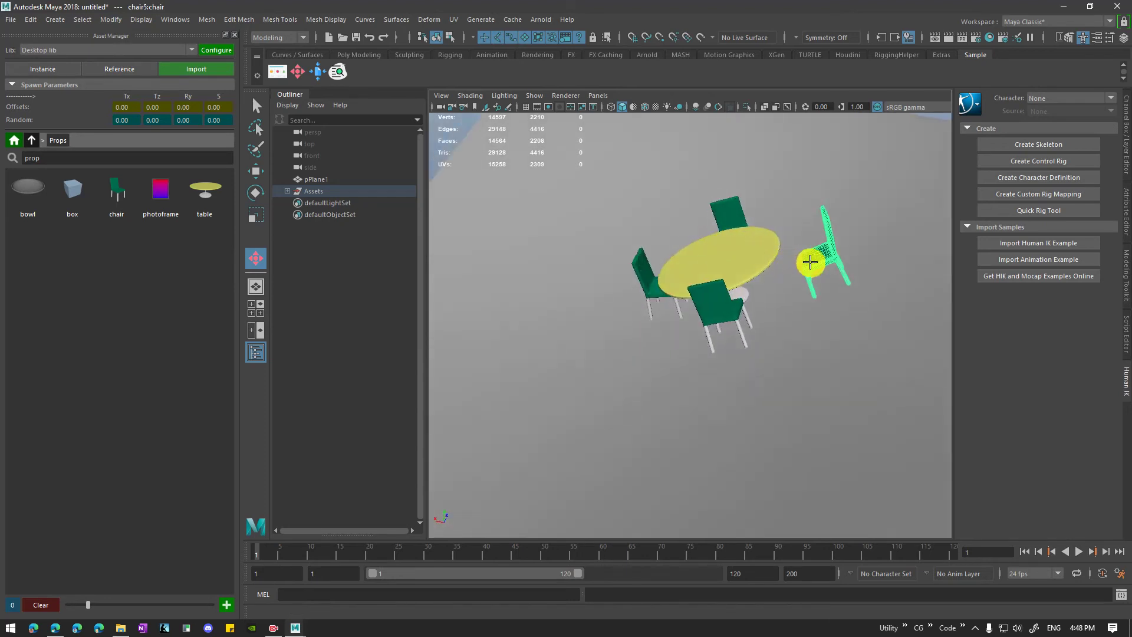
{"action": "left_click_drag", "start_coordinate": [810, 262], "coordinate": [732, 324]}
{"action": "left_click", "coordinate": [616, 265]}
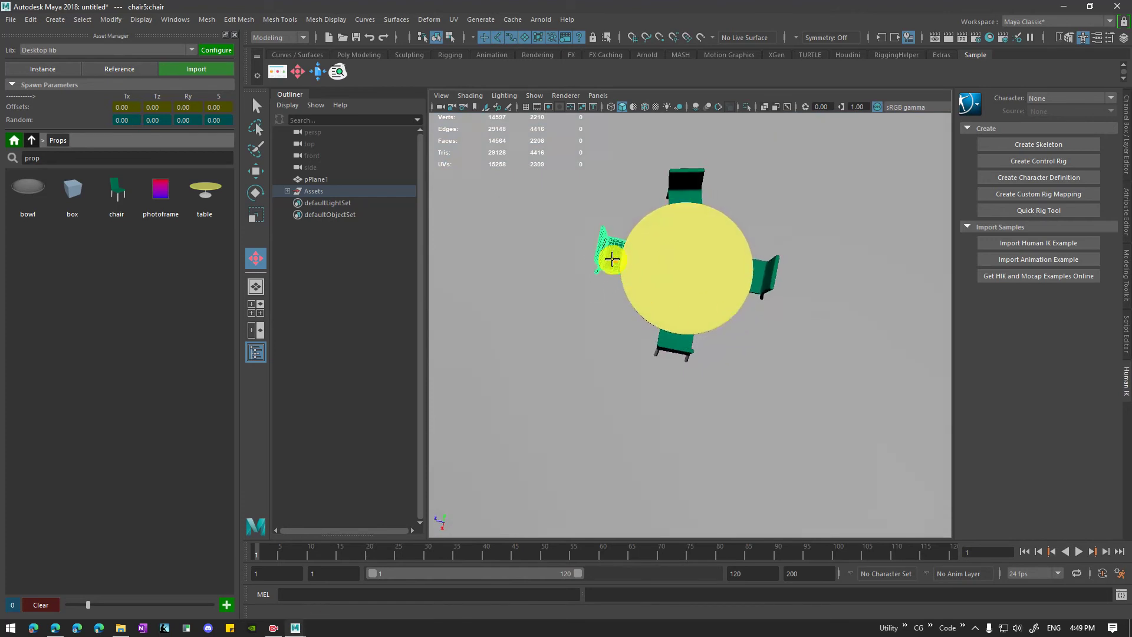
{"action": "left_click_drag", "start_coordinate": [613, 261], "coordinate": [672, 395], "text": "alt"}
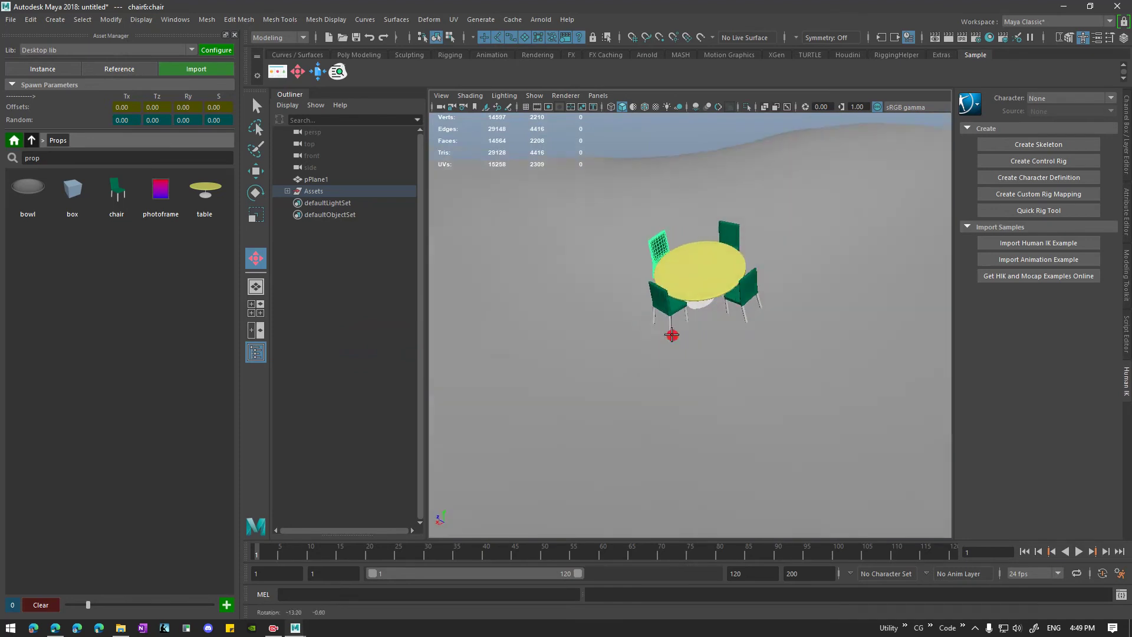
Select all five prop assets from bowl to table and scatter eleven of them across the curved plane with the Placer Tool
{"action": "left_click", "coordinate": [31, 195]}
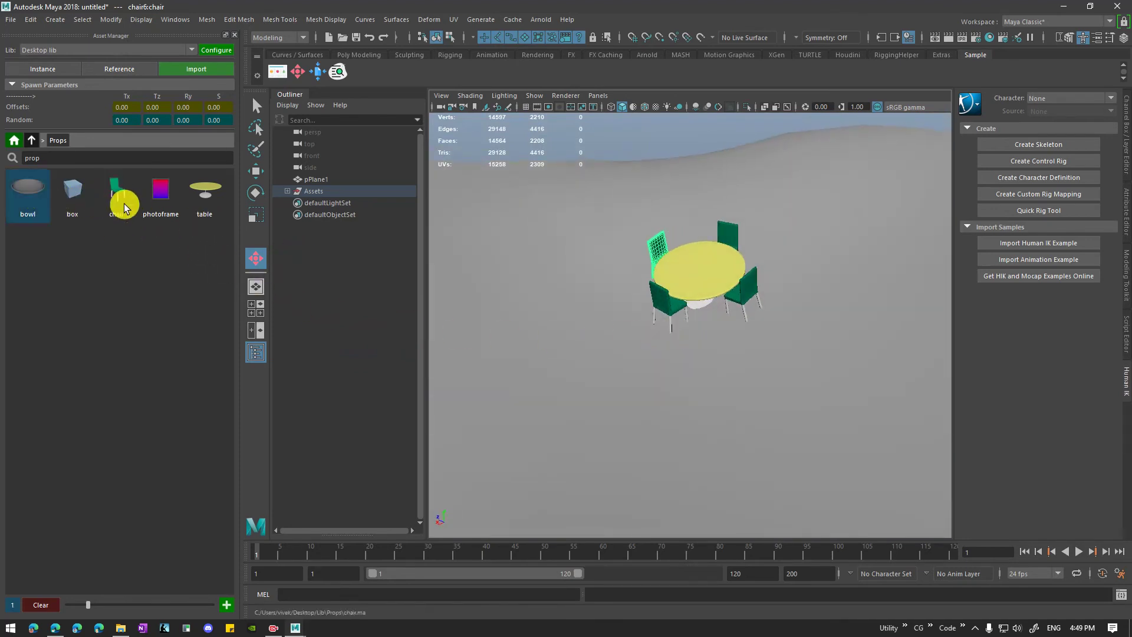
{"action": "left_click", "coordinate": [203, 197], "text": "shift"}
{"action": "scroll", "coordinate": [704, 362], "scroll_direction": "down", "scroll_amount": 3}
{"action": "left_click_drag", "start_coordinate": [729, 366], "coordinate": [670, 394], "text": "alt"}
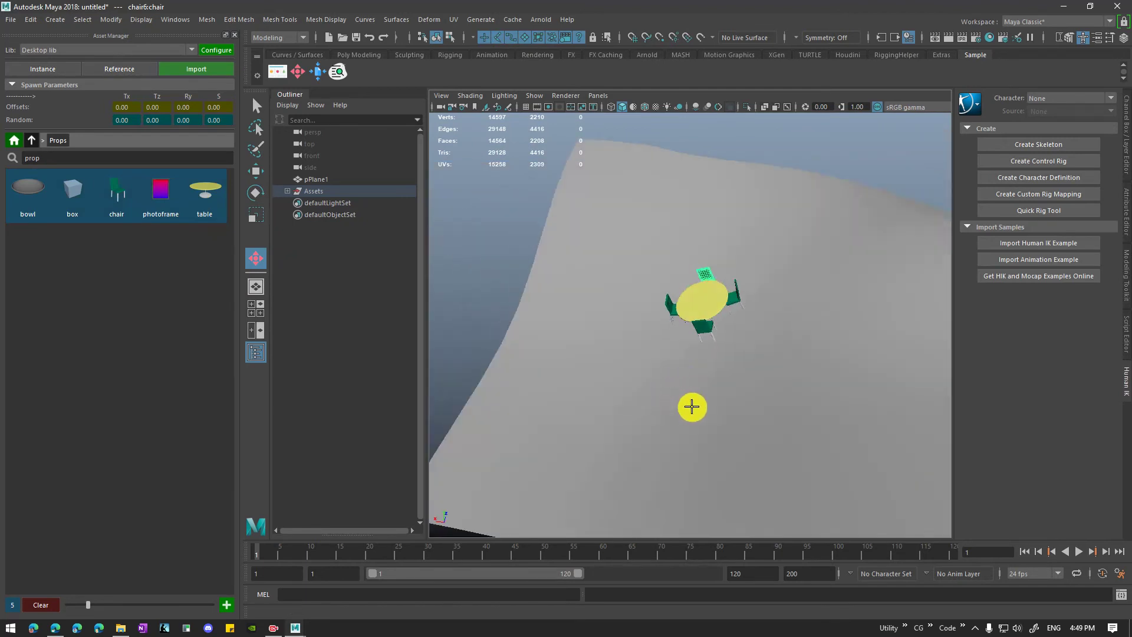
{"action": "left_click", "coordinate": [690, 405]}
{"action": "left_click", "coordinate": [859, 252]}
{"action": "left_click", "coordinate": [747, 204]}
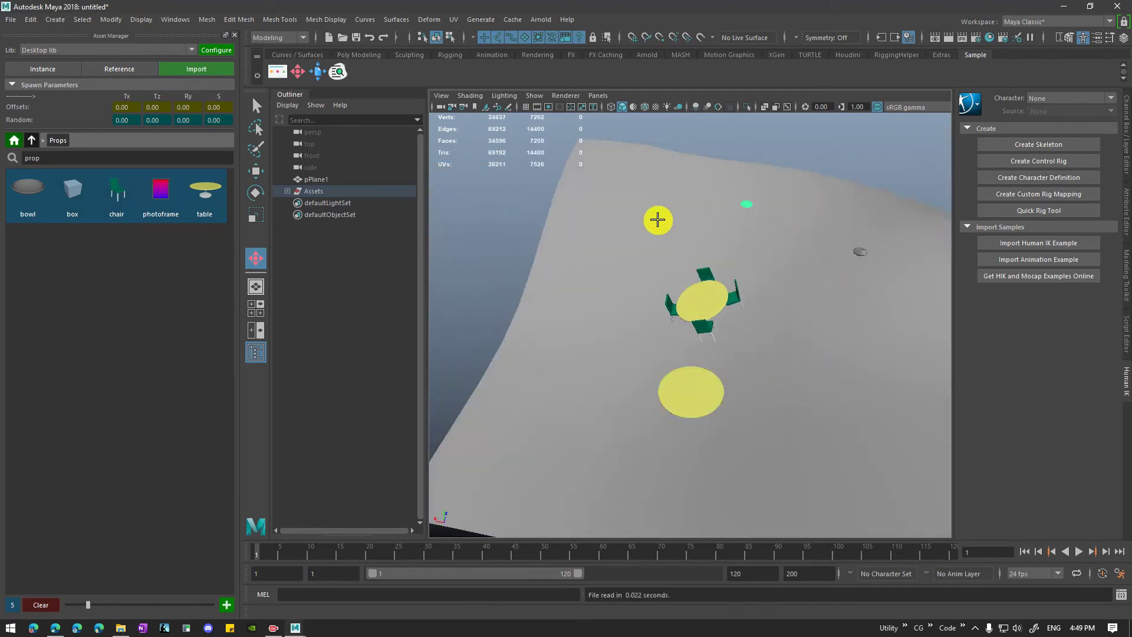
{"action": "left_click", "coordinate": [619, 217]}
{"action": "left_click", "coordinate": [587, 320]}
{"action": "left_click", "coordinate": [539, 389]}
{"action": "left_click", "coordinate": [670, 462]}
{"action": "left_click", "coordinate": [826, 431]}
{"action": "left_click", "coordinate": [853, 322]}
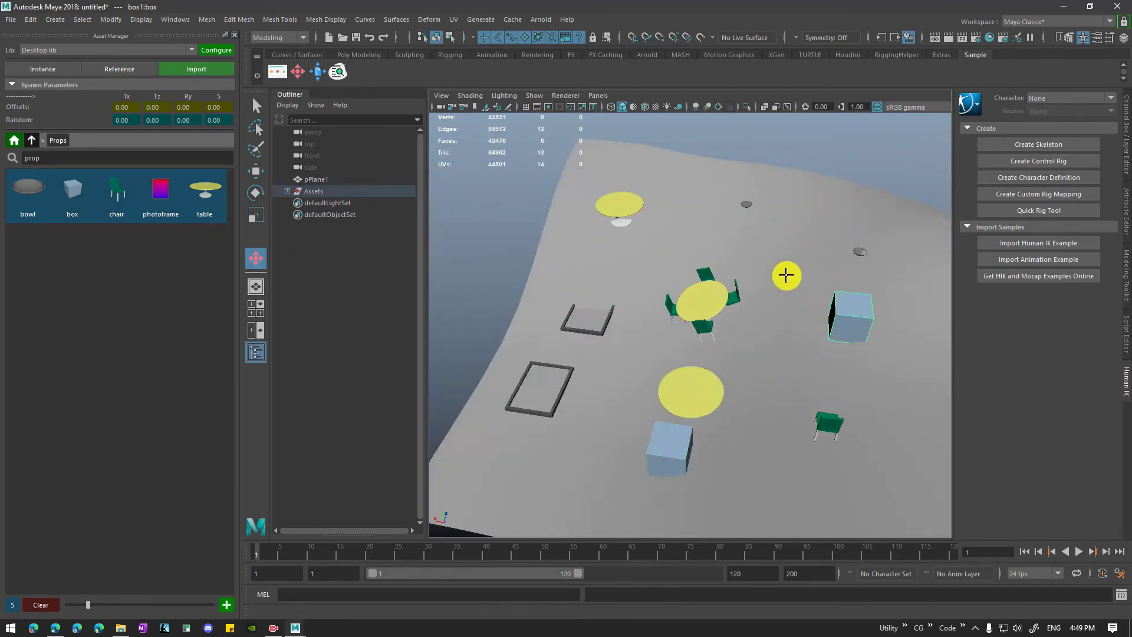
{"action": "left_click", "coordinate": [788, 276]}
{"action": "left_click", "coordinate": [694, 238]}
Expand the Assets and Props groups and delete the scattered props from table1 to bowl2
{"action": "scroll", "coordinate": [667, 327], "scroll_direction": "down", "scroll_amount": 3}
{"action": "left_click_drag", "start_coordinate": [667, 328], "coordinate": [709, 329], "text": "alt"}
{"action": "scroll", "coordinate": [728, 322], "scroll_direction": "up", "scroll_amount": 4}
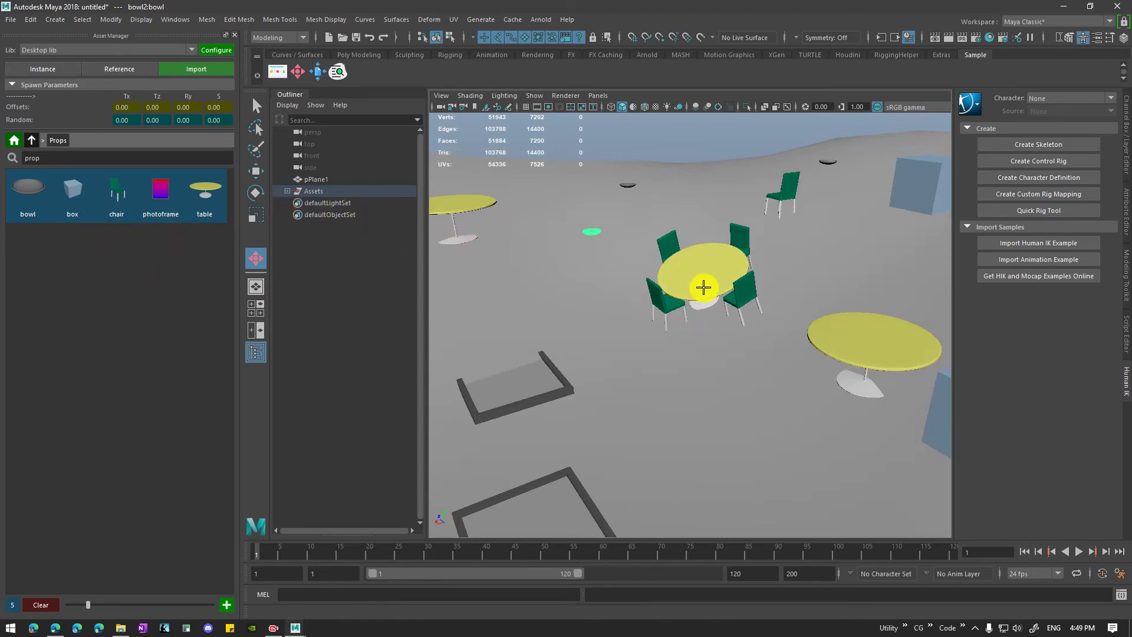
{"action": "left_click", "coordinate": [287, 190]}
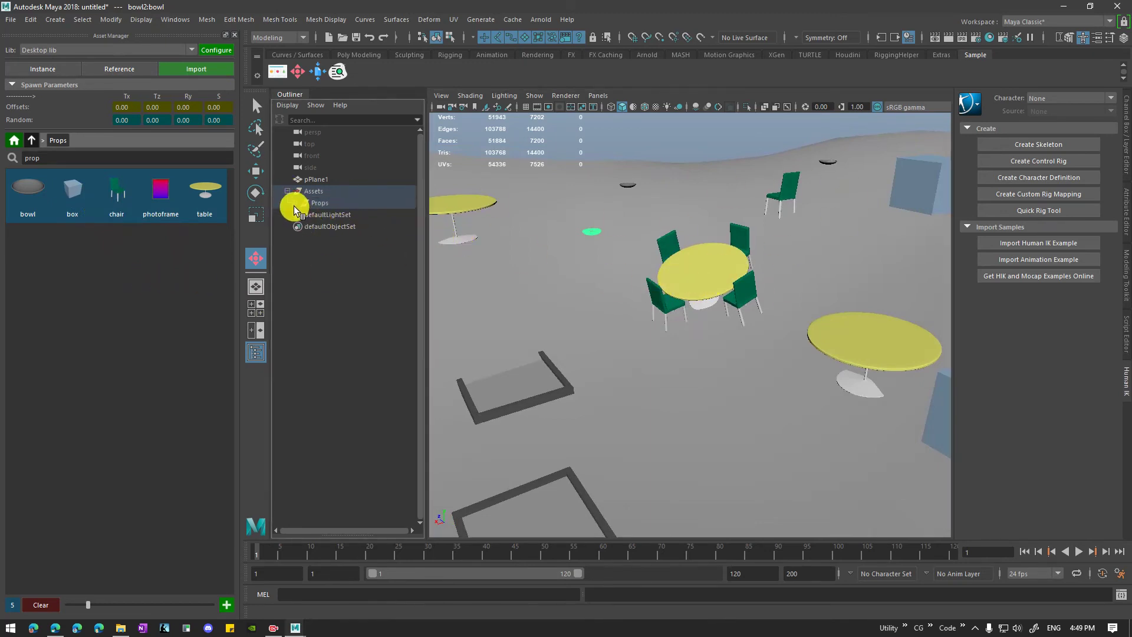
{"action": "left_click", "coordinate": [294, 203]}
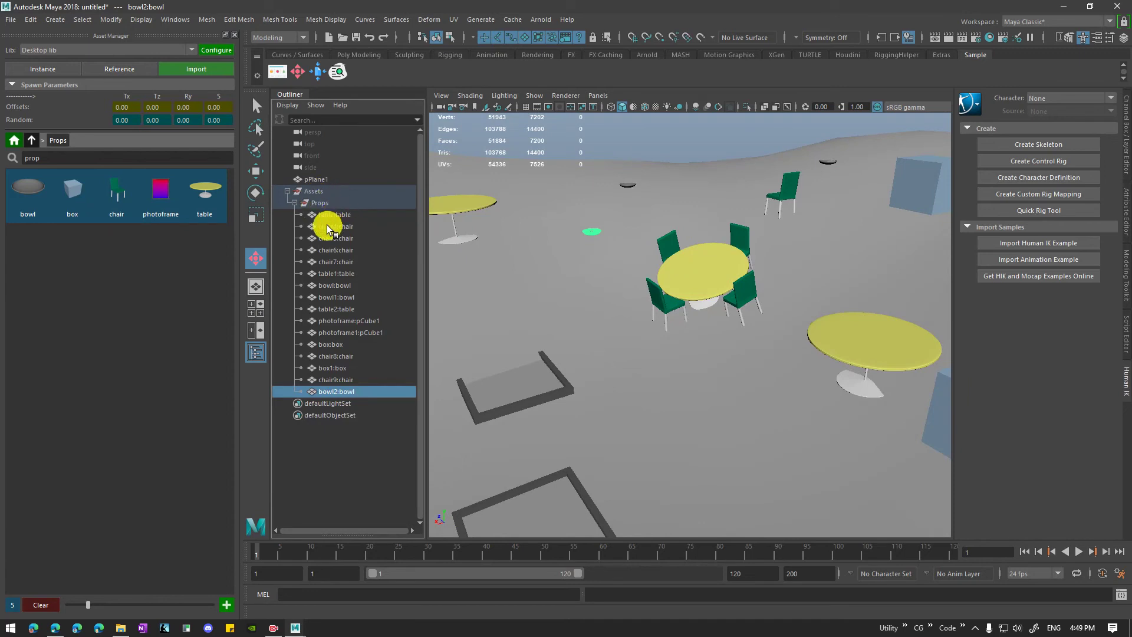
{"action": "left_click", "coordinate": [333, 274]}
{"action": "left_click", "coordinate": [338, 391], "text": "shift"}
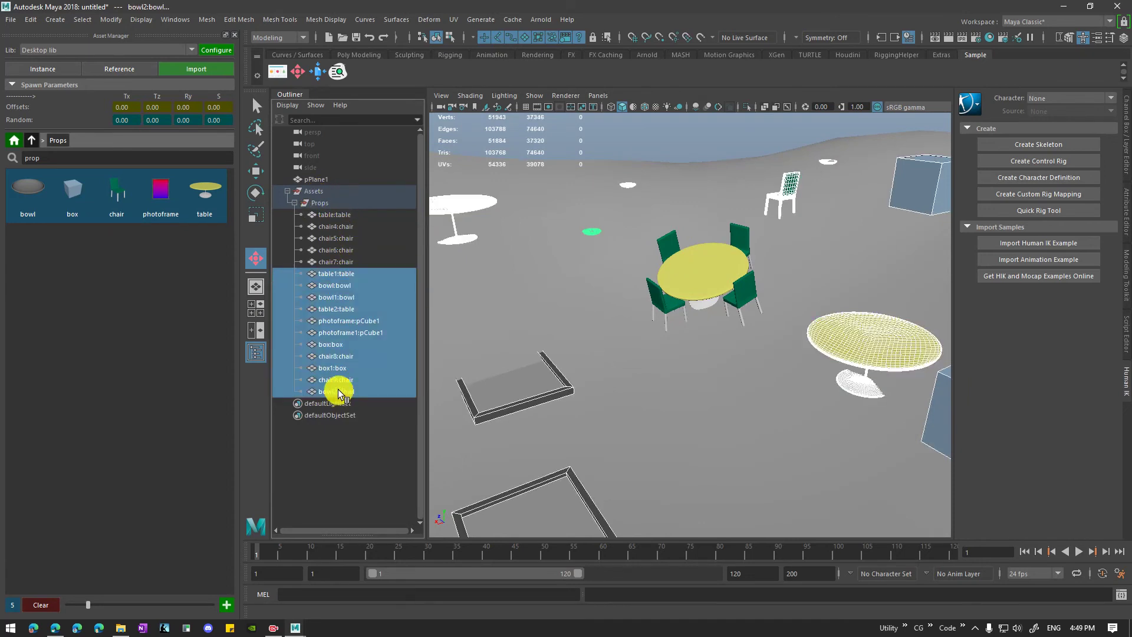
{"action": "key", "text": "Delete"}
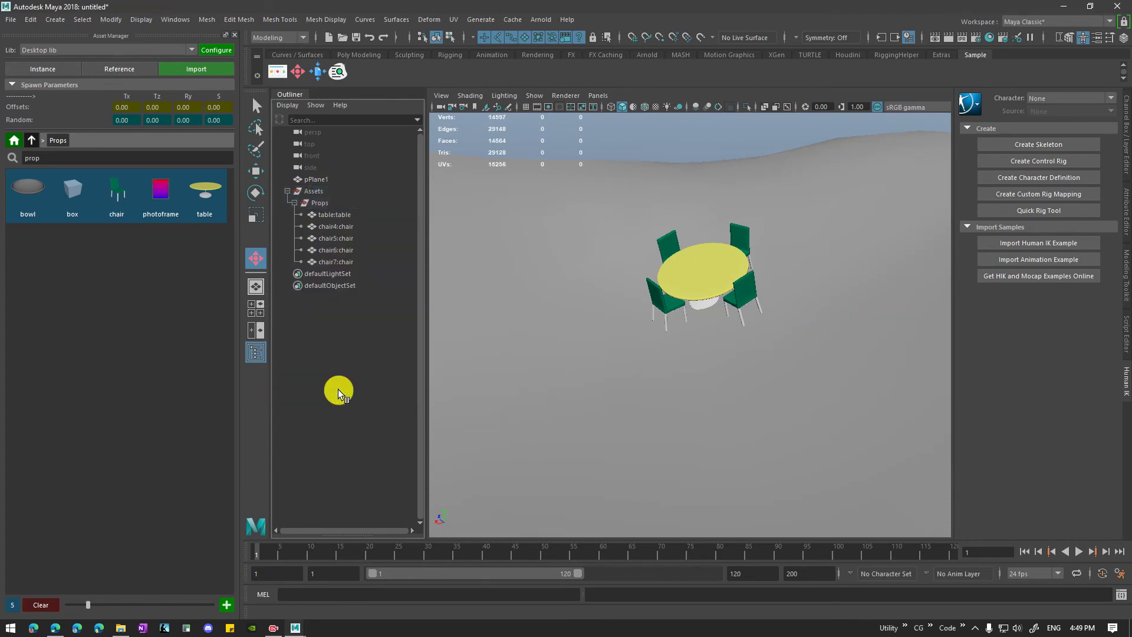
Set the spawn mode to Instance and delete the table and its four chairs from the Props group
{"action": "scroll", "coordinate": [632, 251], "scroll_direction": "down", "scroll_amount": 5}
{"action": "left_click_drag", "start_coordinate": [718, 313], "coordinate": [678, 331], "text": "alt"}
{"action": "scroll", "coordinate": [669, 313], "scroll_direction": "up", "scroll_amount": 5}
{"action": "right_click_drag", "start_coordinate": [677, 330], "coordinate": [638, 334], "text": "alt"}
{"action": "mouse_move", "coordinate": [639, 335]}
{"action": "left_mouse_down", "text": "alt"}
{"action": "mouse_move", "coordinate": [728, 330]}
{"action": "mouse_move", "coordinate": [660, 324]}
{"action": "mouse_move", "coordinate": [644, 311]}
{"action": "mouse_move", "coordinate": [627, 320]}
{"action": "mouse_move", "coordinate": [646, 333]}
{"action": "left_mouse_up", "text": "alt"}
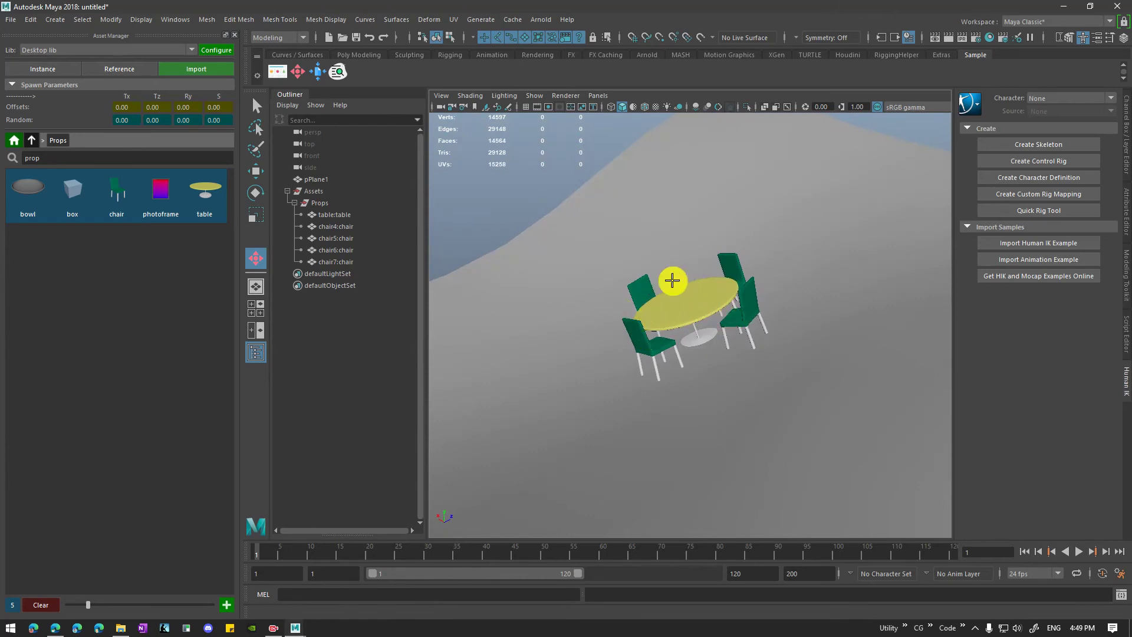
{"action": "left_click", "coordinate": [58, 69]}
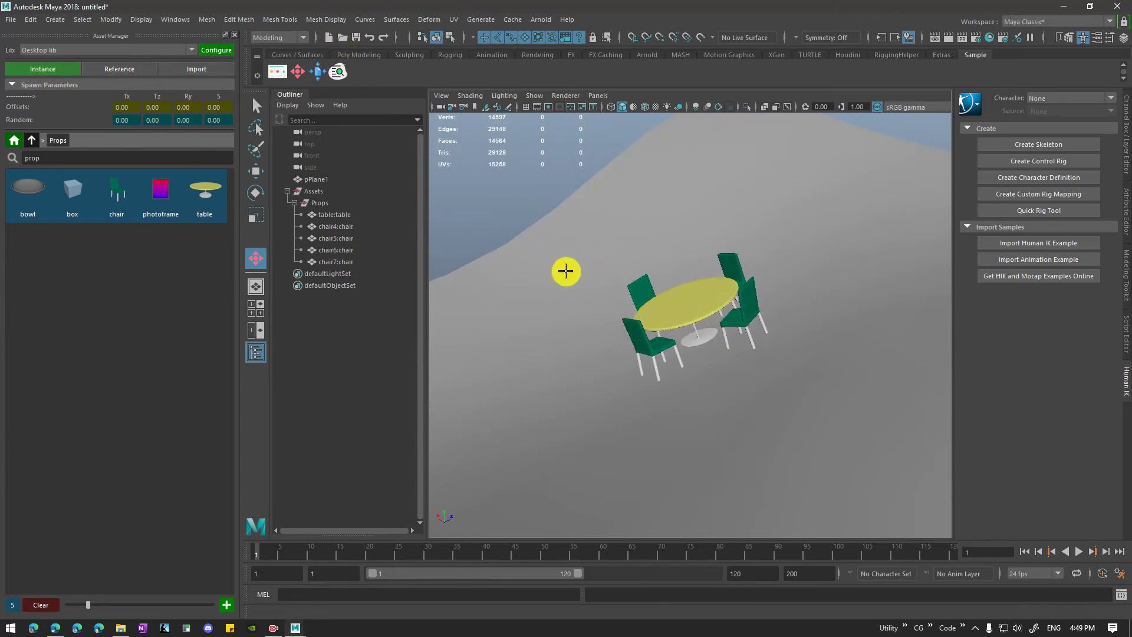
{"action": "left_click", "coordinate": [328, 214]}
{"action": "left_click", "coordinate": [342, 260], "text": "shift"}
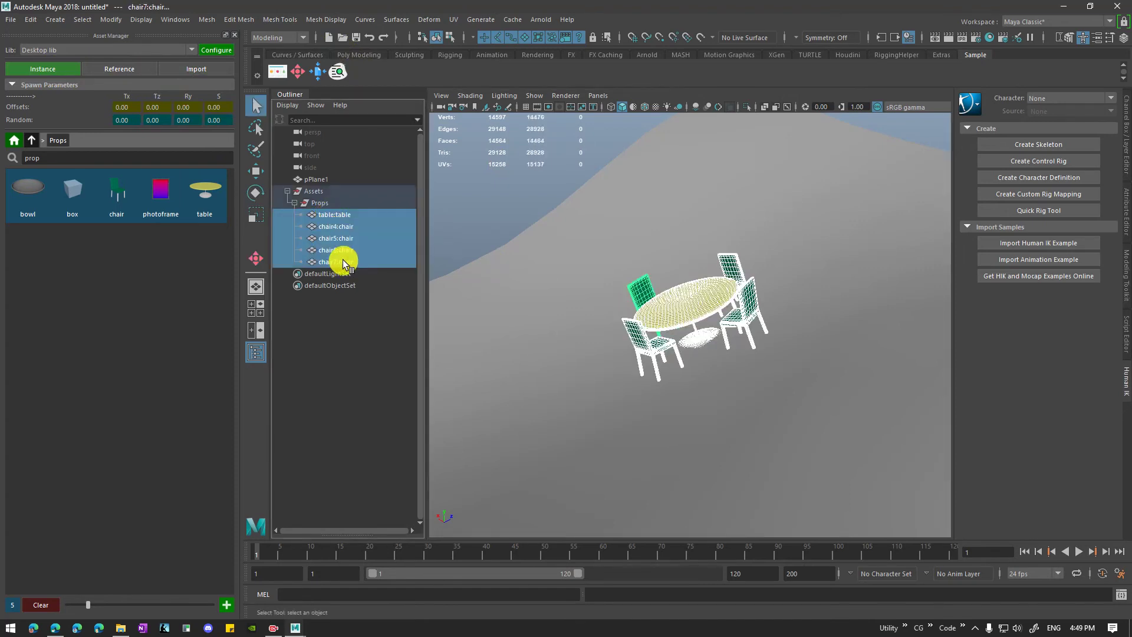
{"action": "key", "text": "Delete"}
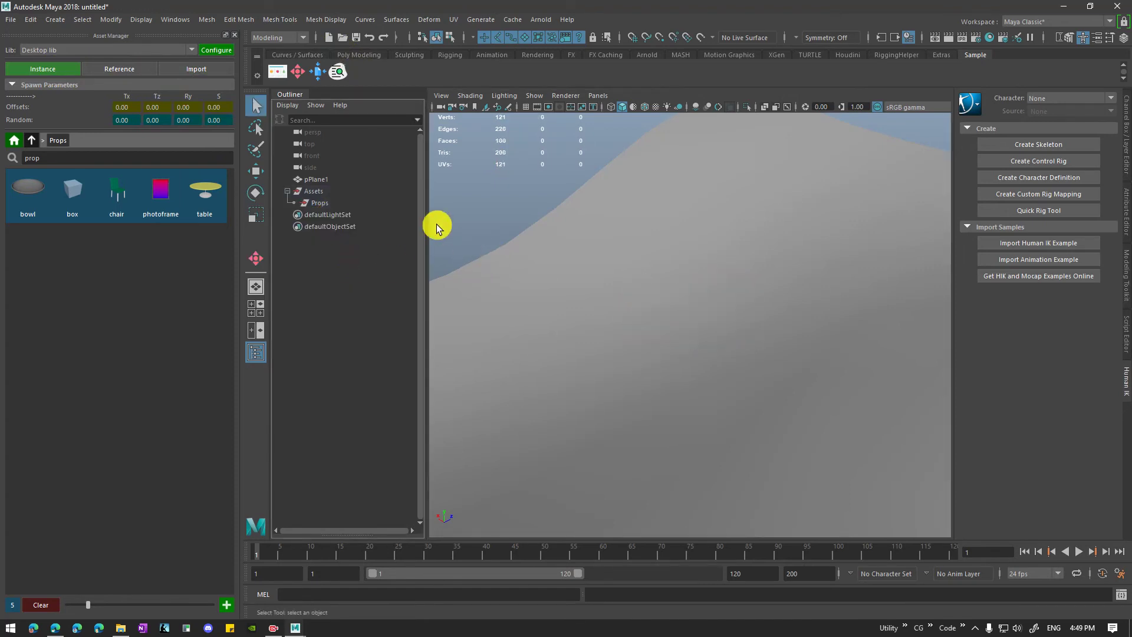
Place an instanced chair asset on the curved plane with the Placer Tool
{"action": "left_click", "coordinate": [205, 201]}
{"action": "left_click", "coordinate": [699, 301]}
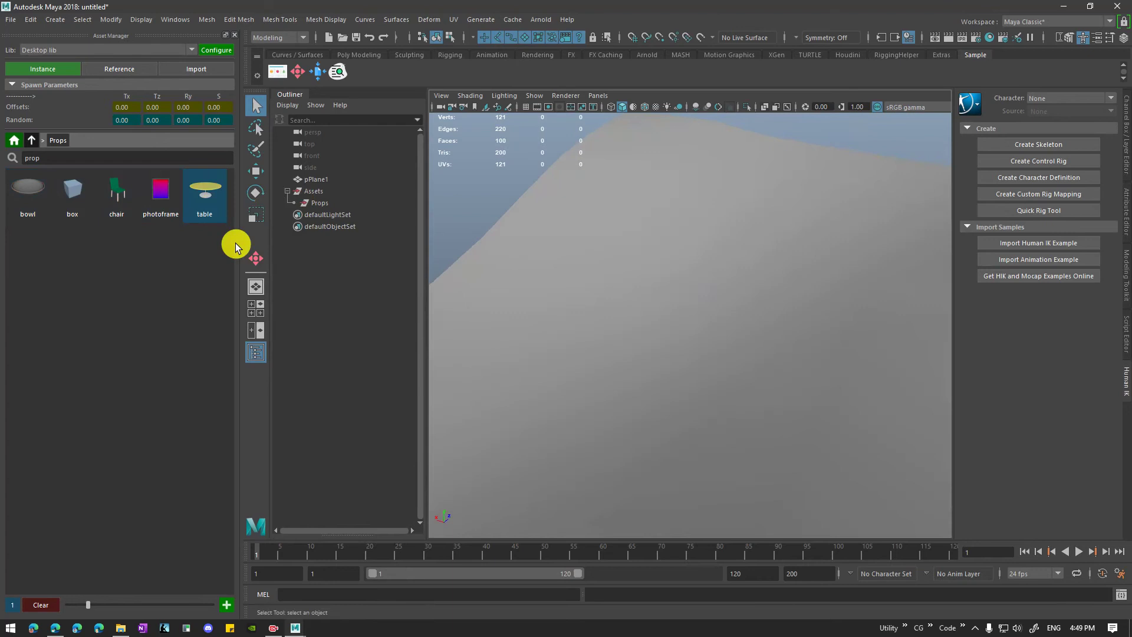
{"action": "left_click", "coordinate": [117, 200]}
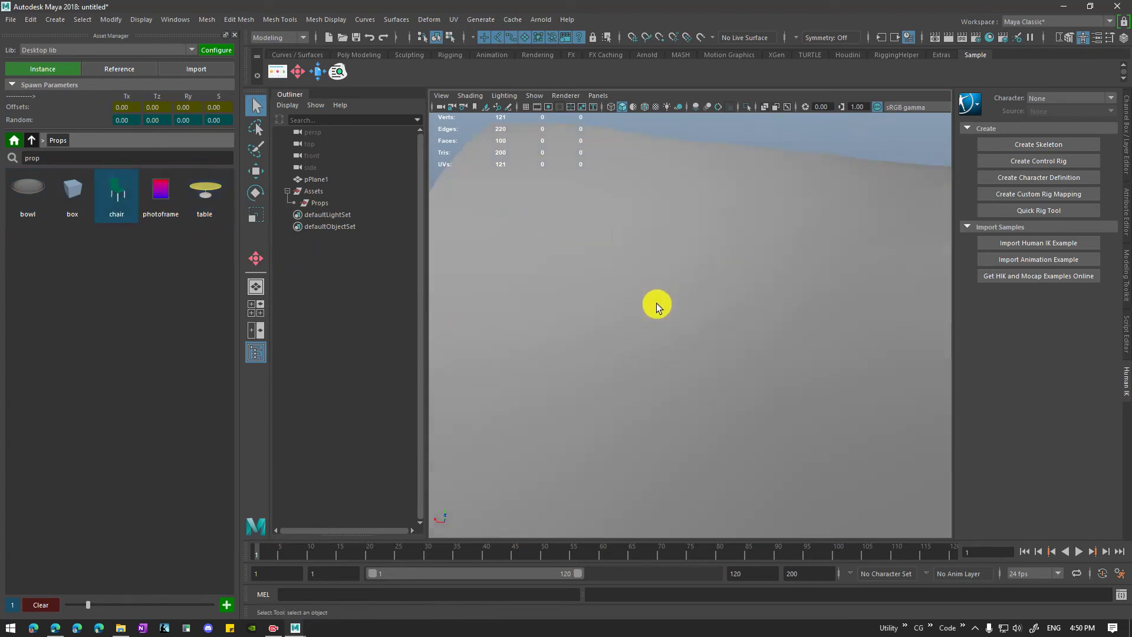
{"action": "left_click", "coordinate": [264, 258]}
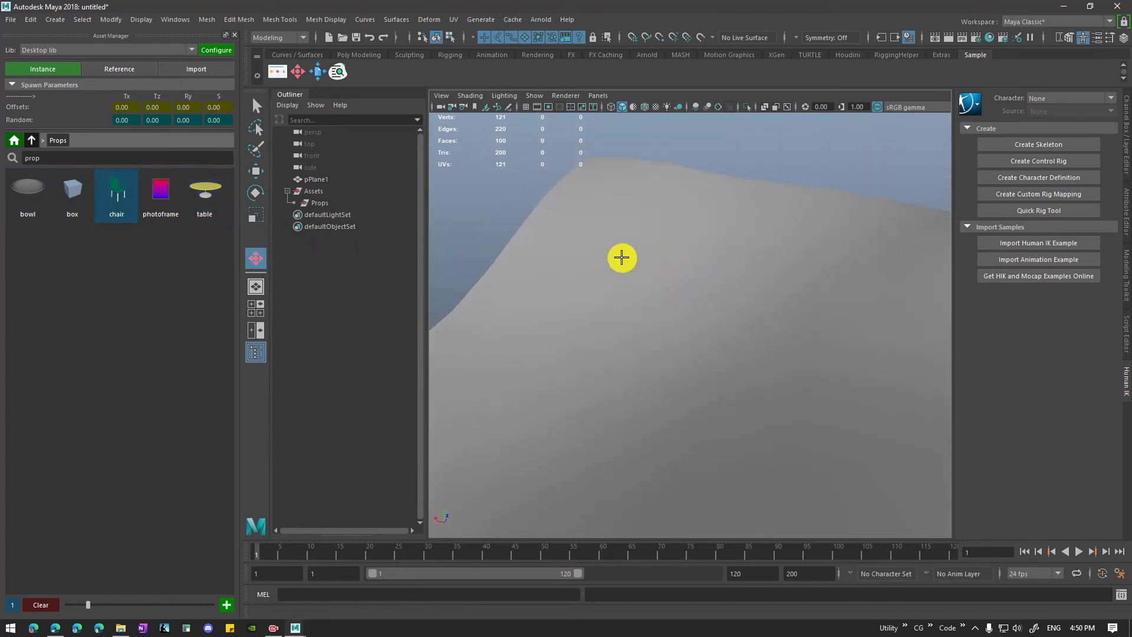
{"action": "left_click", "coordinate": [664, 254]}
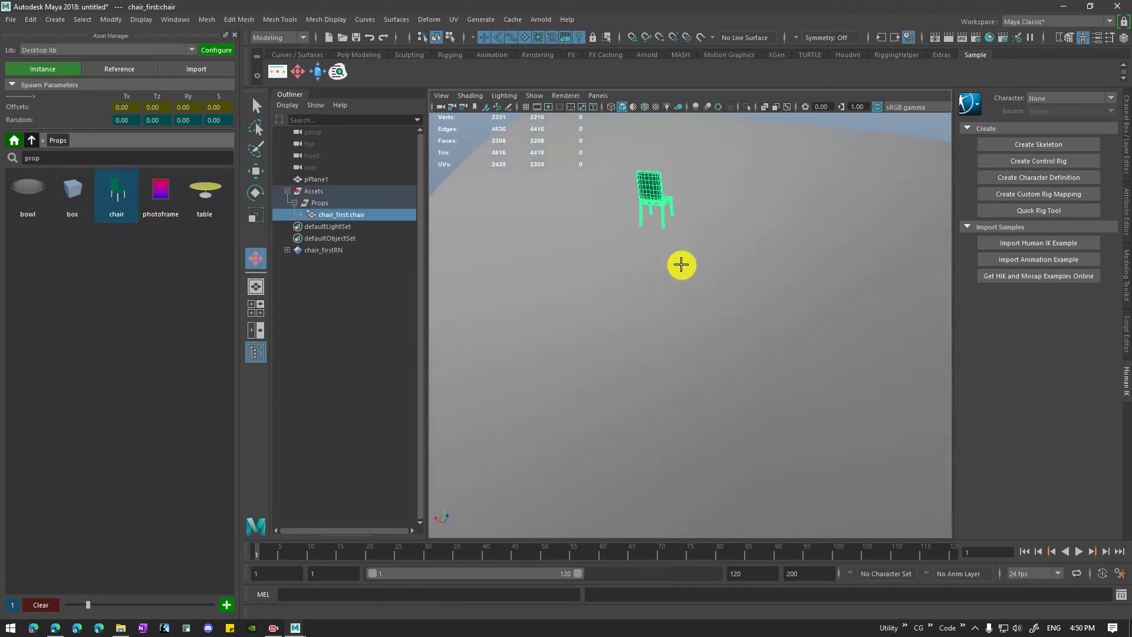
Clear the asset selection and reposition the instanced chair on the curved plane's slope
{"action": "left_click", "coordinate": [47, 605]}
{"action": "left_click_drag", "start_coordinate": [743, 374], "coordinate": [671, 388], "text": "alt"}
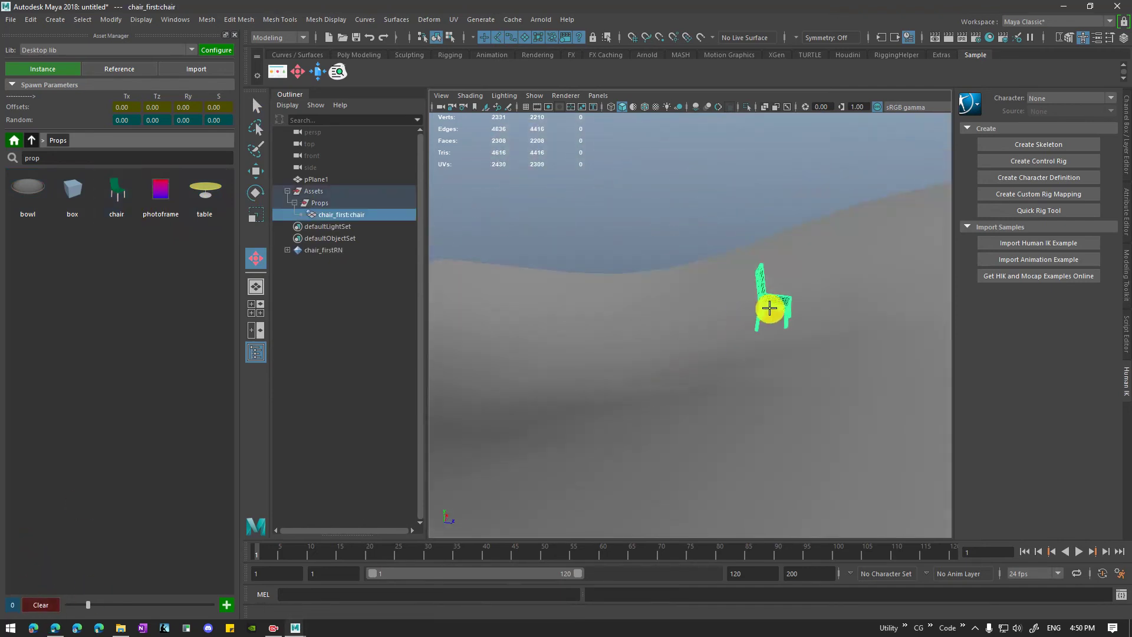
{"action": "left_click_drag", "start_coordinate": [773, 304], "coordinate": [714, 387]}
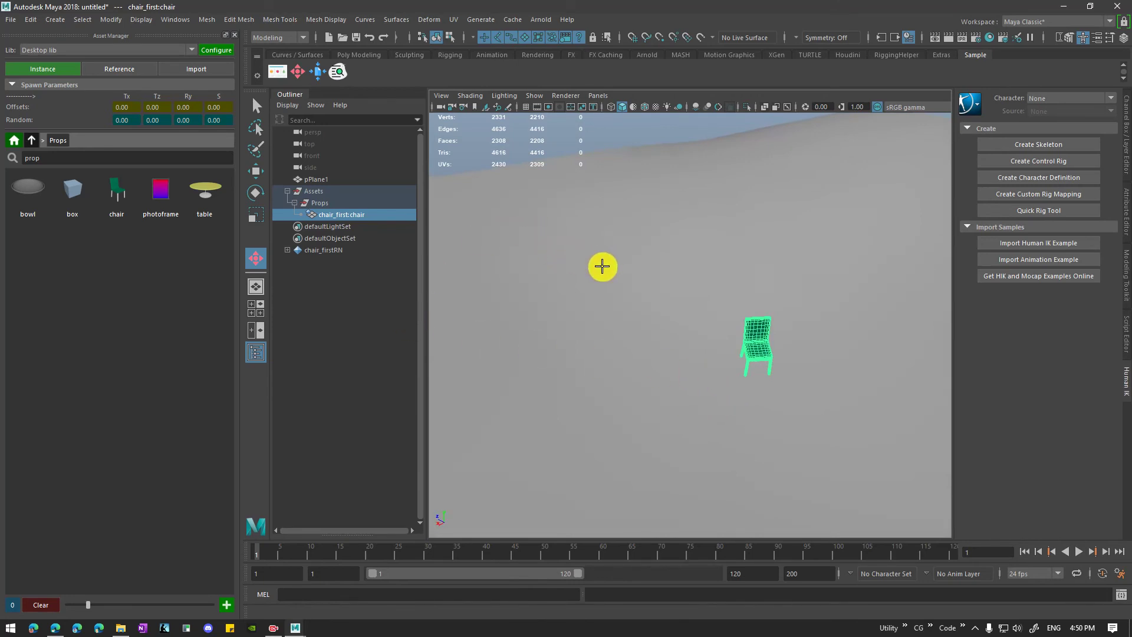
Place a second chair instance from the library on the curved plane, farther up the slope, and delete it again
{"action": "left_click", "coordinate": [597, 283]}
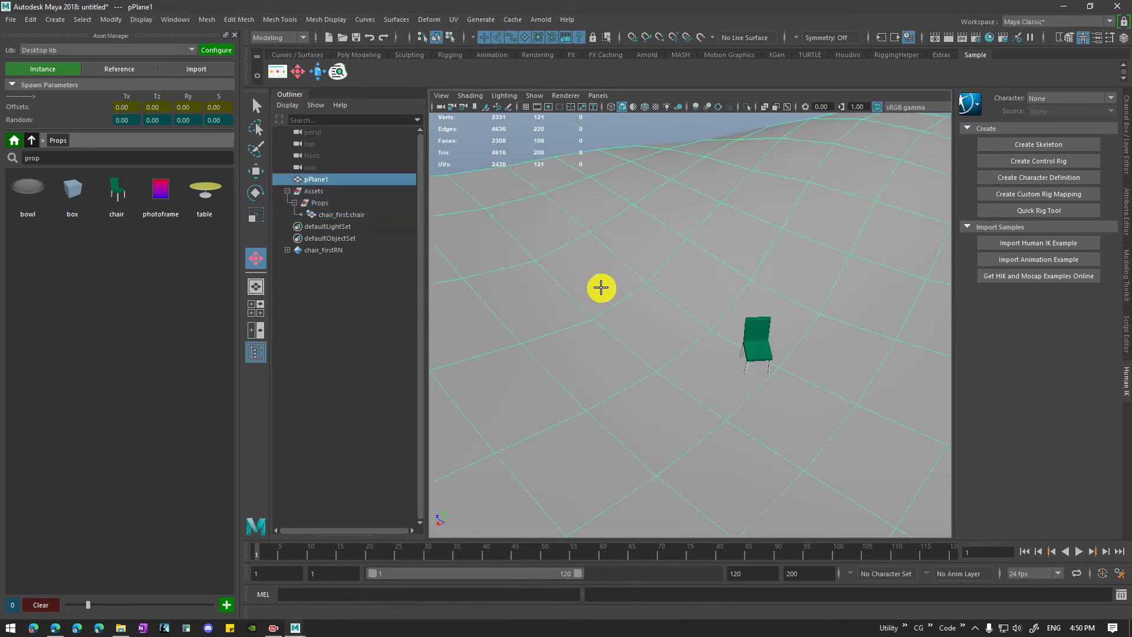
{"action": "left_click", "coordinate": [748, 342]}
{"action": "left_click", "coordinate": [121, 197]}
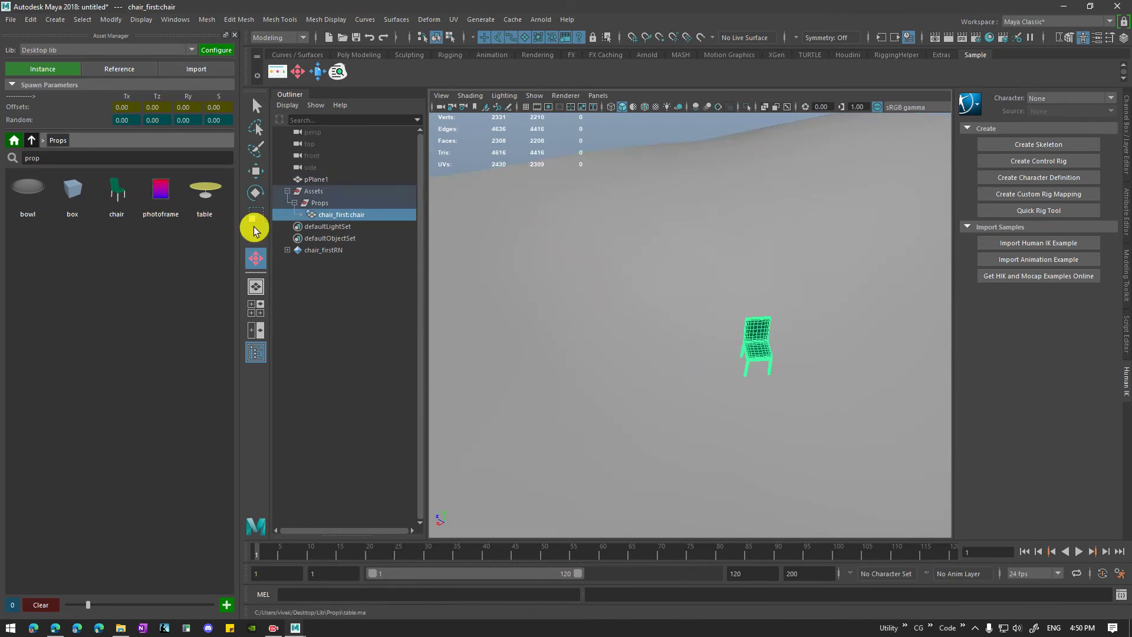
{"action": "left_click", "coordinate": [648, 277]}
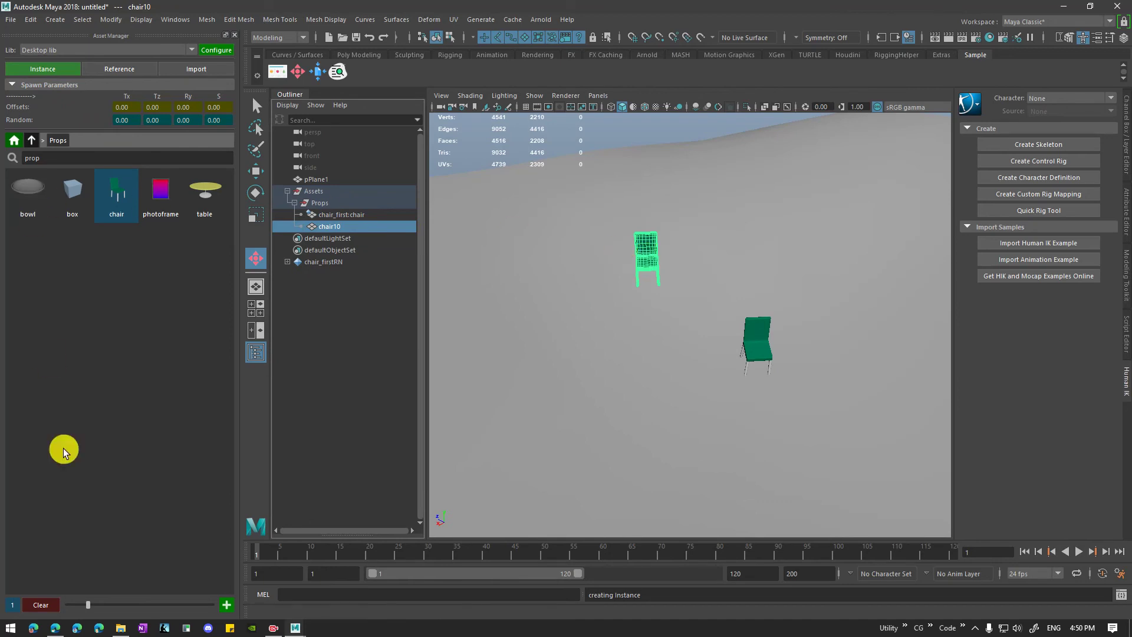
{"action": "left_click", "coordinate": [39, 602]}
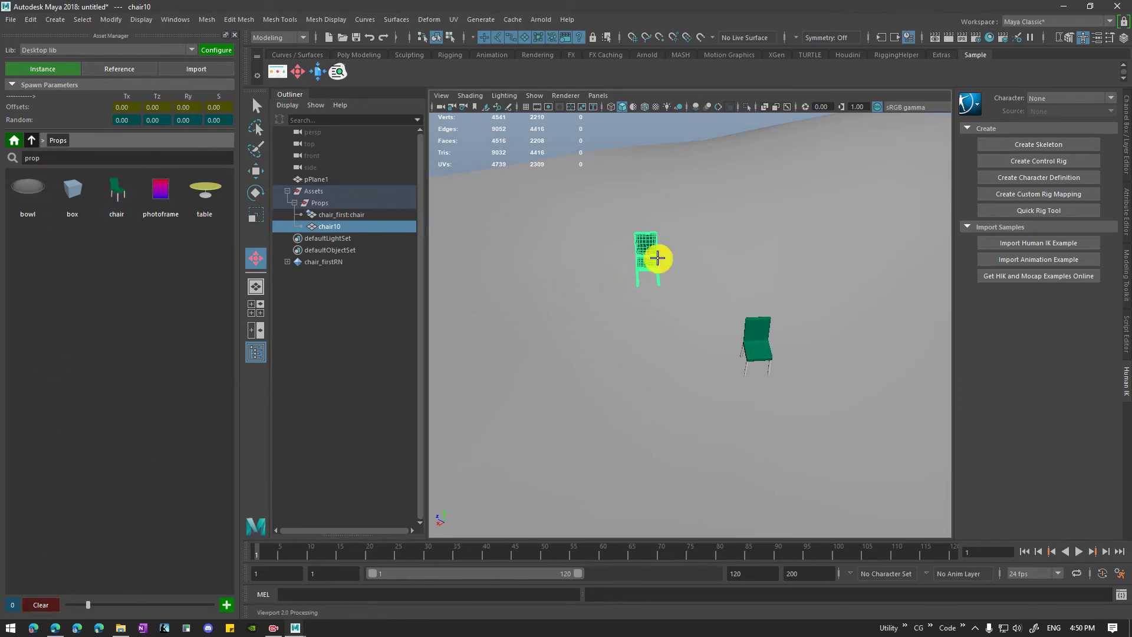
{"action": "key", "text": "Delete"}
Duplicate the placed chair three times with the Placer Tool, spreading the copies over the curved plane's slope
{"action": "scroll", "coordinate": [696, 363], "scroll_direction": "up", "scroll_amount": 4}
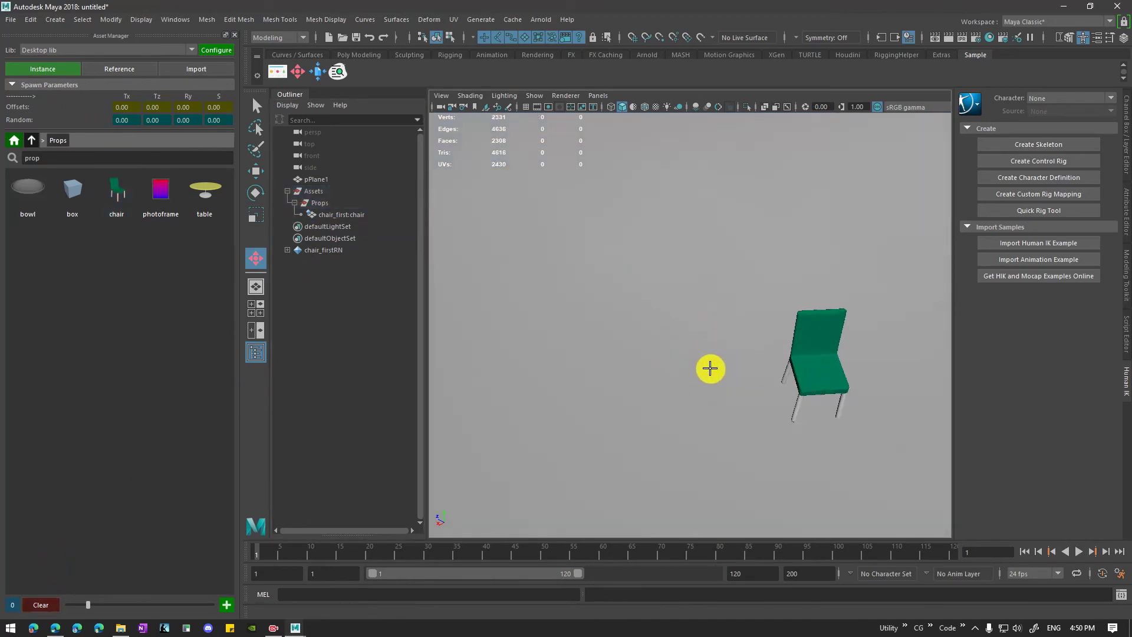
{"action": "left_click_drag", "start_coordinate": [681, 393], "coordinate": [692, 366], "text": "alt"}
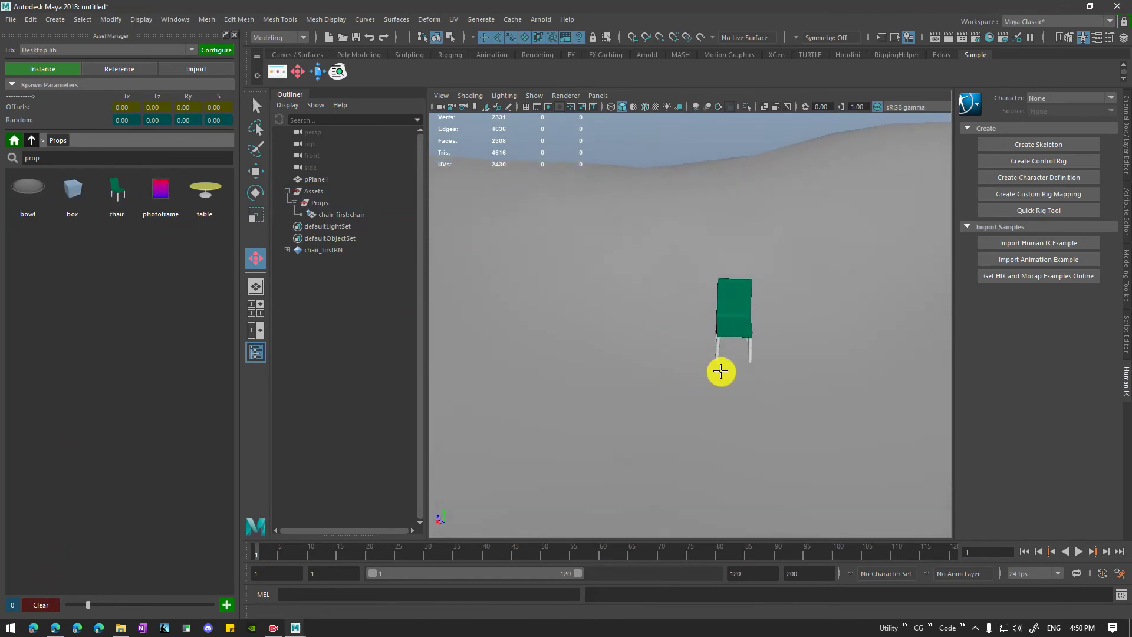
{"action": "scroll", "coordinate": [693, 366], "scroll_direction": "down", "scroll_amount": 1}
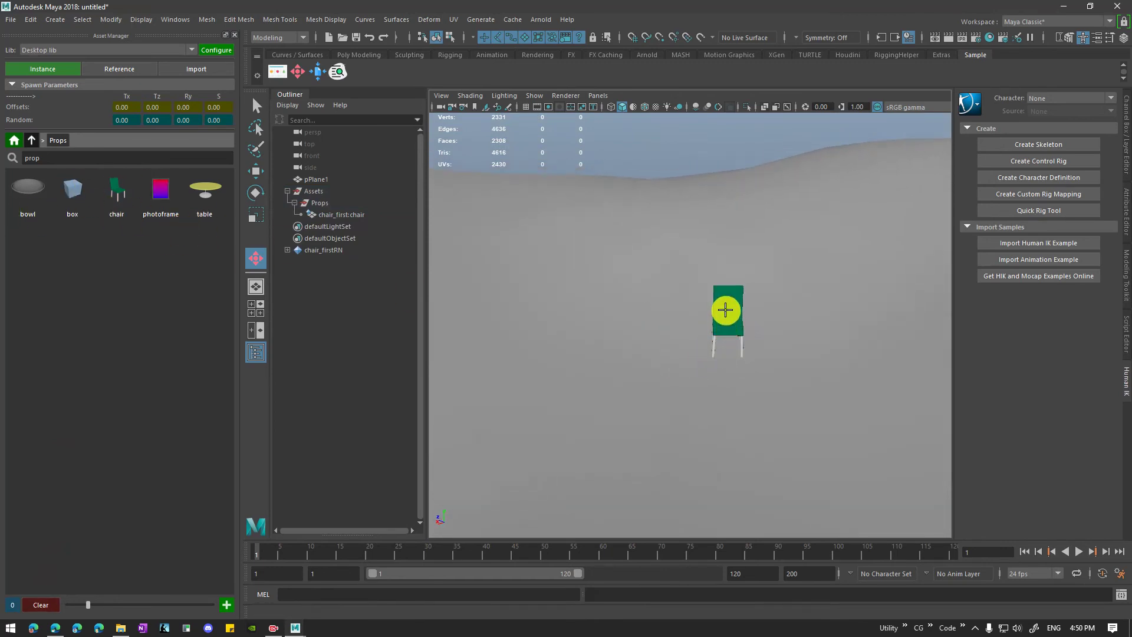
{"action": "left_click_drag", "start_coordinate": [728, 308], "coordinate": [577, 252]}
{"action": "left_click_drag", "start_coordinate": [728, 305], "coordinate": [670, 236]}
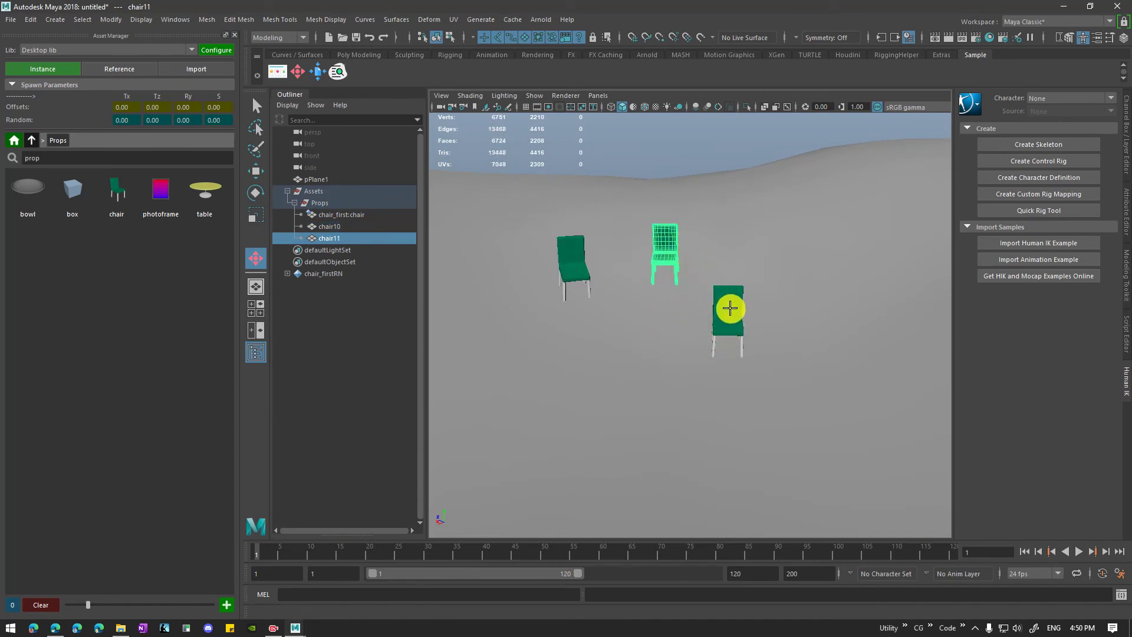
{"action": "mouse_move", "coordinate": [730, 308]}
{"action": "left_mouse_down"}
{"action": "mouse_move", "coordinate": [617, 326]}
{"action": "mouse_move", "coordinate": [627, 377]}
{"action": "mouse_move", "coordinate": [607, 363]}
{"action": "mouse_move", "coordinate": [703, 323]}
{"action": "mouse_move", "coordinate": [803, 323]}
{"action": "mouse_move", "coordinate": [747, 303]}
{"action": "mouse_move", "coordinate": [825, 344]}
{"action": "mouse_move", "coordinate": [753, 310]}
{"action": "mouse_move", "coordinate": [733, 286]}
{"action": "mouse_move", "coordinate": [753, 301]}
{"action": "left_mouse_up"}
Adjust the height of the newest chair copy, chair12, relative to the curved surface with the Placer Tool
{"action": "left_click_drag", "start_coordinate": [735, 359], "coordinate": [621, 336], "text": "alt"}
{"action": "right_click_drag", "start_coordinate": [621, 336], "coordinate": [687, 364], "text": "alt"}
{"action": "mouse_move", "coordinate": [687, 364]}
{"action": "left_mouse_down", "text": "alt"}
{"action": "mouse_move", "coordinate": [678, 340]}
{"action": "mouse_move", "coordinate": [890, 285]}
{"action": "mouse_move", "coordinate": [553, 339]}
{"action": "mouse_move", "coordinate": [823, 300]}
{"action": "mouse_move", "coordinate": [581, 329]}
{"action": "mouse_move", "coordinate": [644, 330]}
{"action": "left_mouse_up", "text": "alt"}
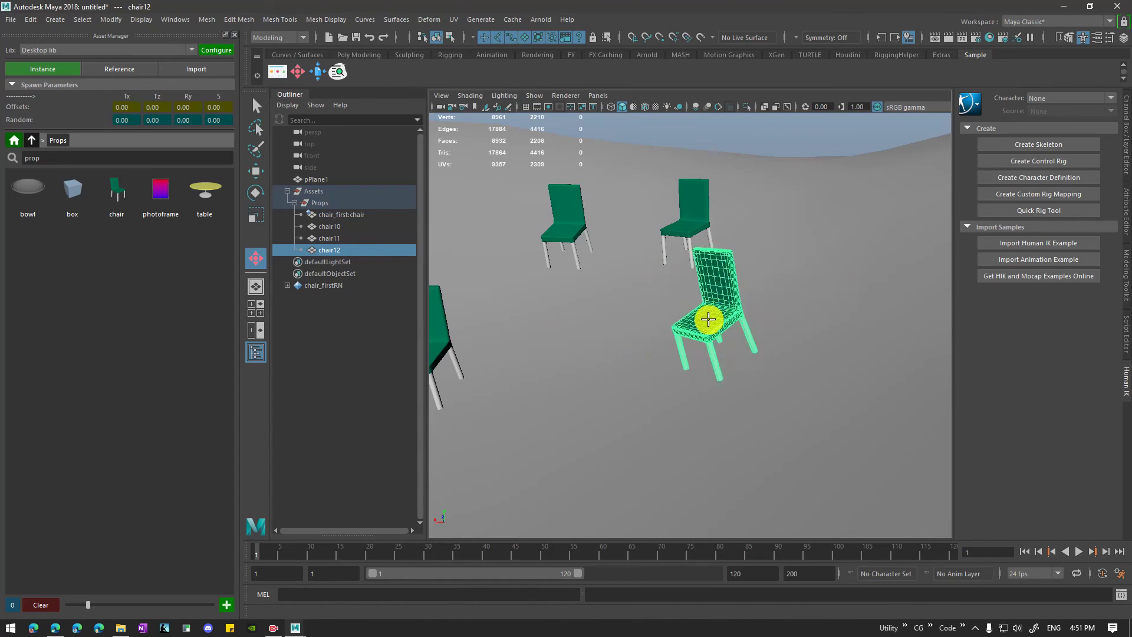
{"action": "mouse_move", "coordinate": [728, 320]}
{"action": "left_mouse_down", "text": "ctrl"}
{"action": "mouse_move", "coordinate": [748, 323]}
{"action": "mouse_move", "coordinate": [709, 326]}
{"action": "left_mouse_up", "text": "ctrl"}
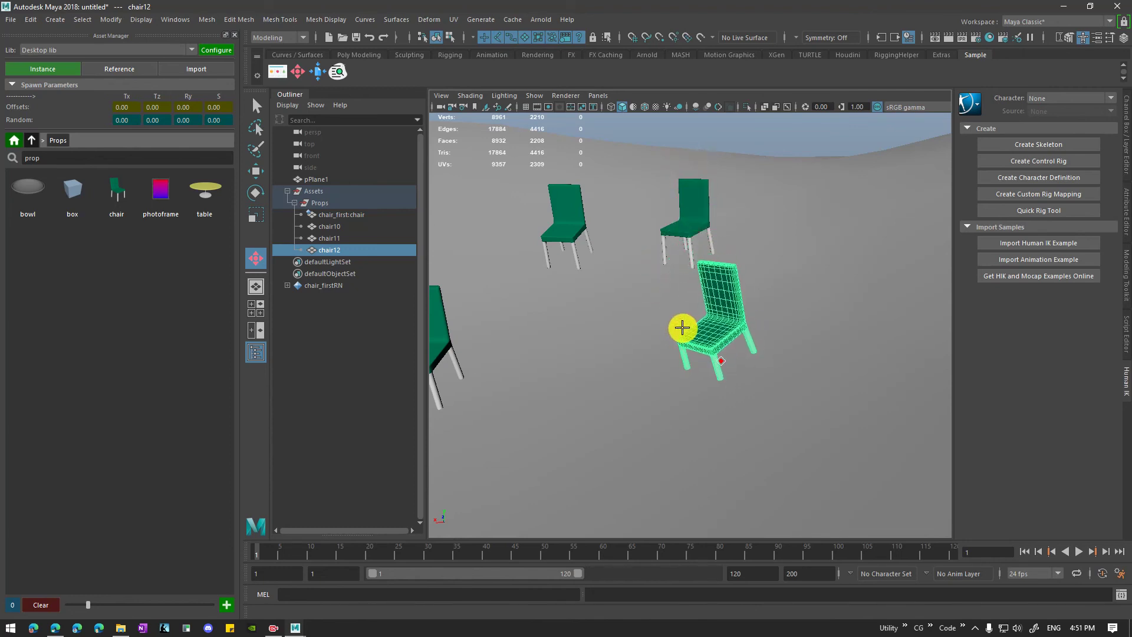
{"action": "mouse_move", "coordinate": [682, 327]}
{"action": "left_mouse_down", "text": "ctrl"}
{"action": "mouse_move", "coordinate": [730, 336]}
{"action": "mouse_move", "coordinate": [679, 331]}
{"action": "left_mouse_up", "text": "ctrl"}
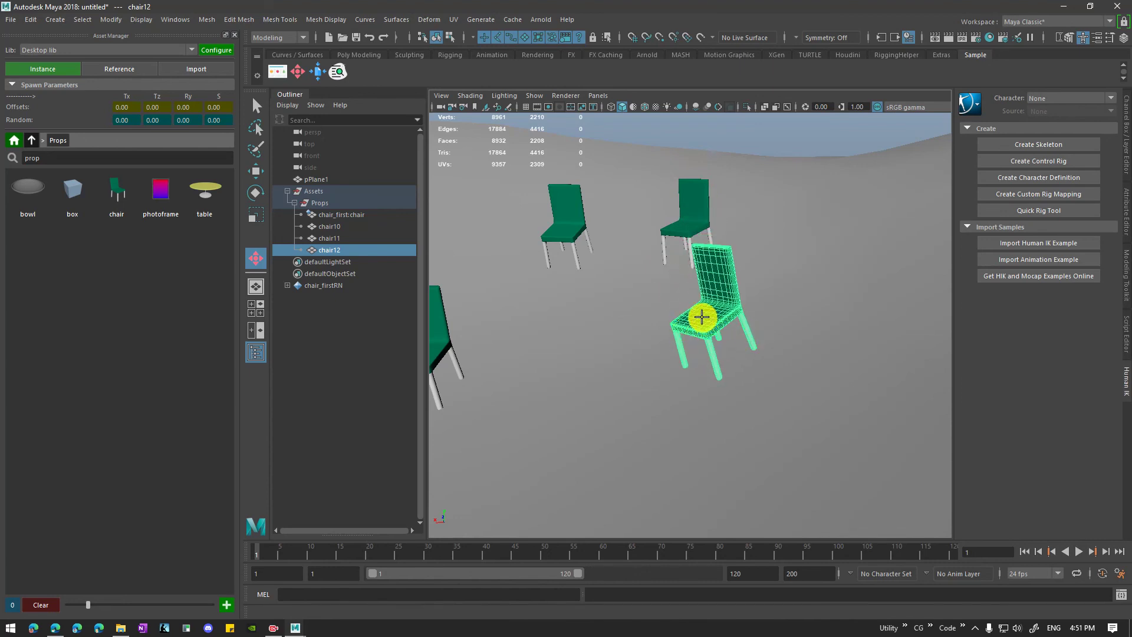
{"action": "left_click_drag", "start_coordinate": [708, 316], "coordinate": [611, 389], "text": "ctrl"}
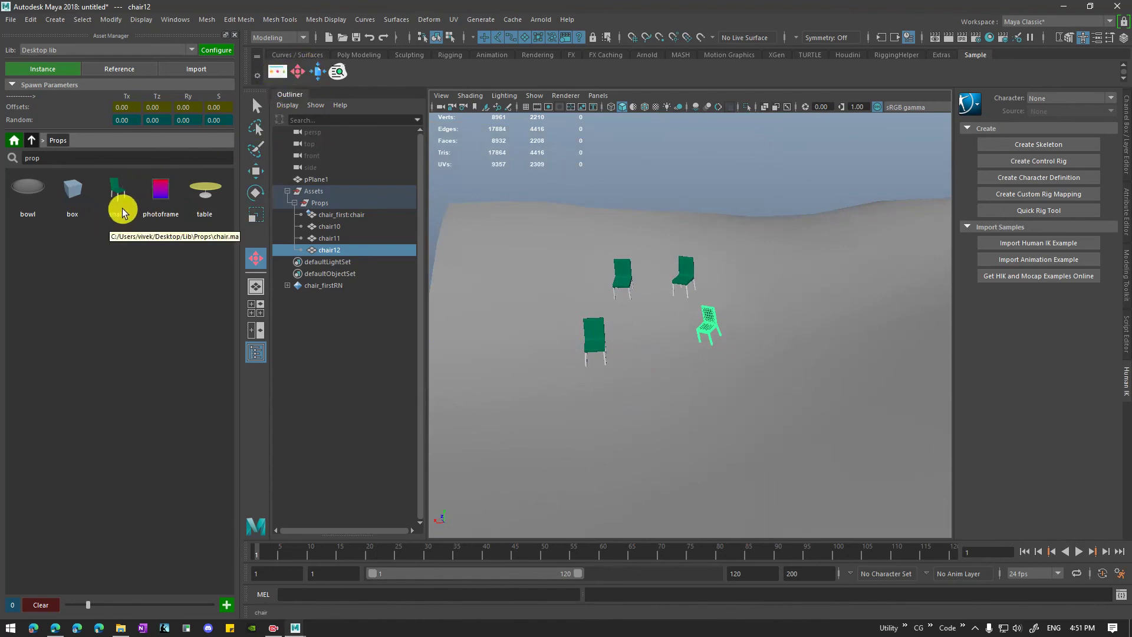
Inspect the four chairs on the slope, select chair10 and examine it up close
{"action": "left_click_drag", "start_coordinate": [659, 318], "coordinate": [649, 366], "text": "alt"}
{"action": "scroll", "coordinate": [656, 345], "scroll_direction": "up", "scroll_amount": 5}
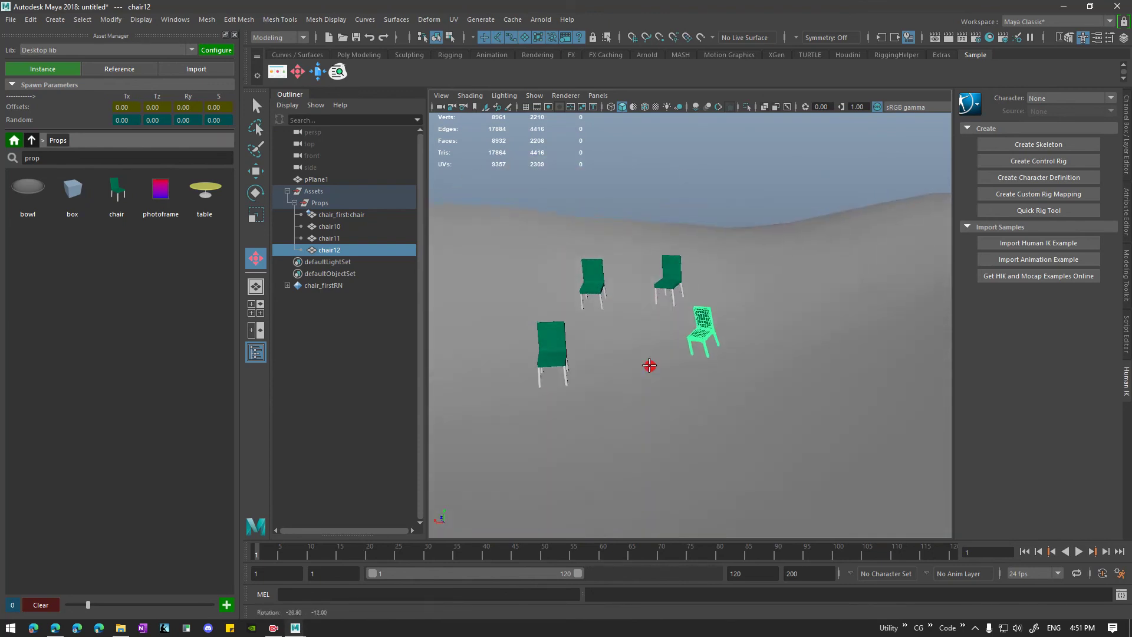
{"action": "mouse_move", "coordinate": [649, 365]}
{"action": "right_mouse_down", "text": "alt"}
{"action": "mouse_move", "coordinate": [649, 381]}
{"action": "mouse_move", "coordinate": [649, 348]}
{"action": "mouse_move", "coordinate": [694, 356]}
{"action": "right_mouse_up", "text": "alt"}
{"action": "left_click_drag", "start_coordinate": [695, 356], "coordinate": [663, 358], "text": "alt"}
{"action": "mouse_move", "coordinate": [663, 357]}
{"action": "middle_mouse_down", "text": "alt"}
{"action": "mouse_move", "coordinate": [662, 338]}
{"action": "mouse_move", "coordinate": [715, 368]}
{"action": "mouse_move", "coordinate": [603, 333]}
{"action": "mouse_move", "coordinate": [622, 316]}
{"action": "mouse_move", "coordinate": [642, 356]}
{"action": "mouse_move", "coordinate": [610, 296]}
{"action": "middle_mouse_up", "text": "alt"}
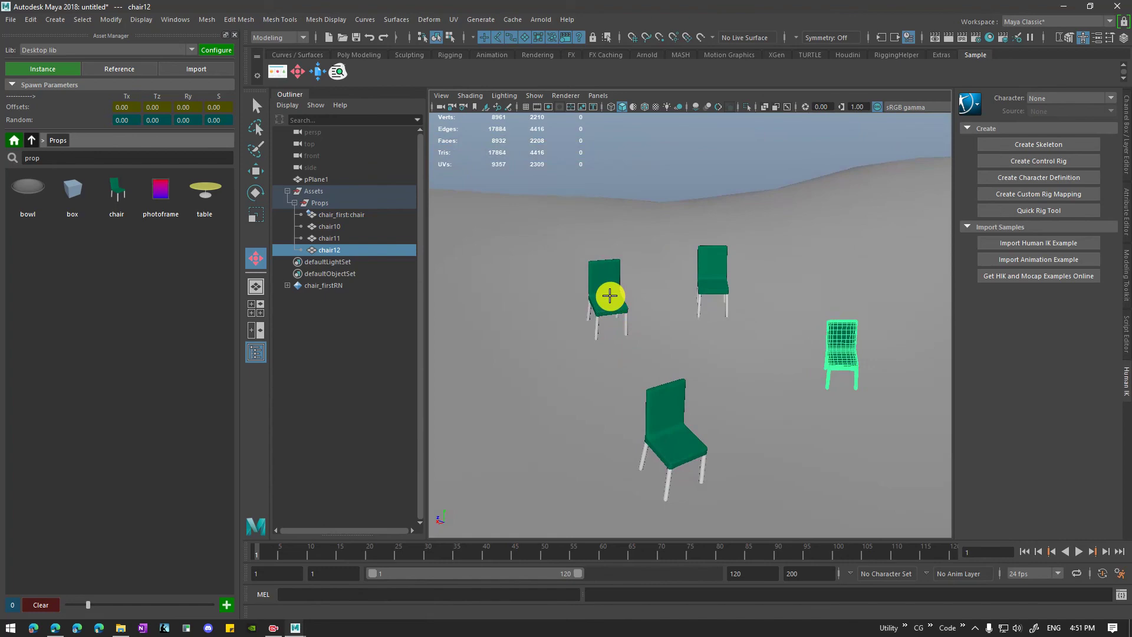
{"action": "key", "text": "q"}
{"action": "left_click", "coordinate": [606, 291]}
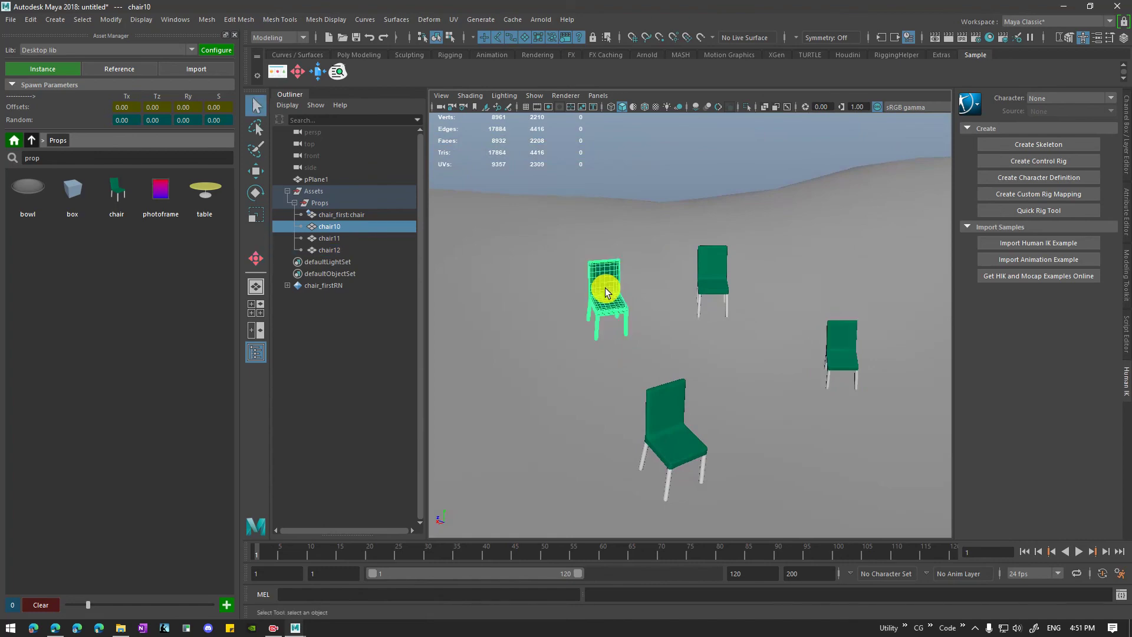
{"action": "scroll", "coordinate": [594, 290], "scroll_direction": "up", "scroll_amount": 3}
{"action": "middle_click_drag", "start_coordinate": [590, 284], "coordinate": [733, 354], "text": "alt"}
{"action": "scroll", "coordinate": [673, 317], "scroll_direction": "up", "scroll_amount": 4}
{"action": "left_click_drag", "start_coordinate": [733, 354], "coordinate": [695, 346], "text": "alt"}
{"action": "scroll", "coordinate": [694, 345], "scroll_direction": "up", "scroll_amount": 2}
{"action": "middle_click_drag", "start_coordinate": [695, 346], "coordinate": [734, 332], "text": "alt"}
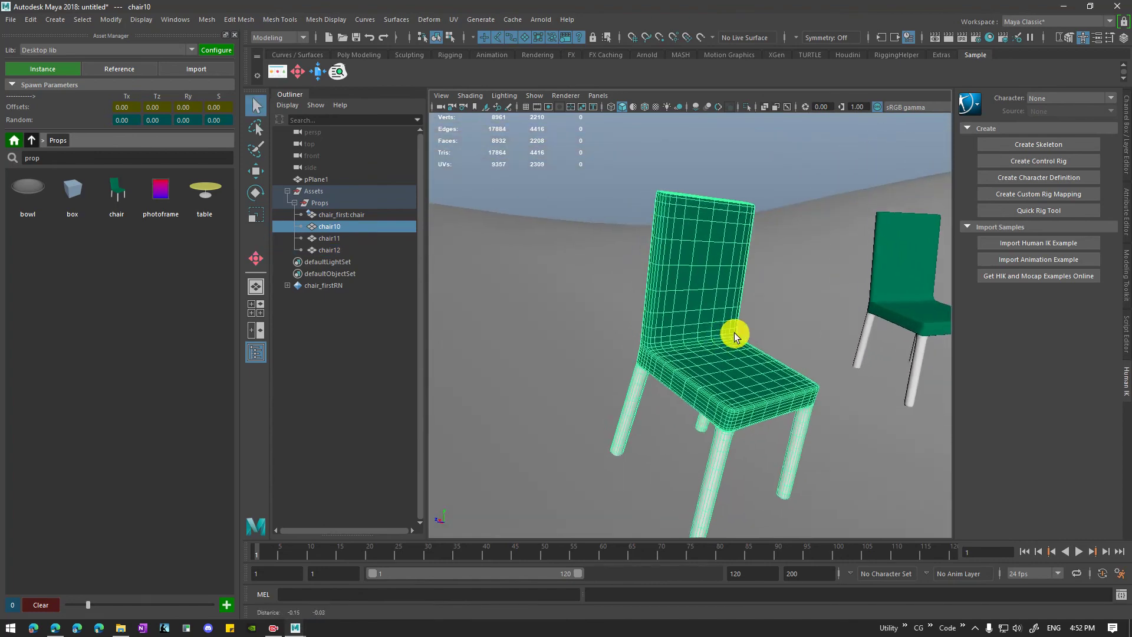
{"action": "left_click_drag", "start_coordinate": [734, 332], "coordinate": [674, 335], "text": "alt"}
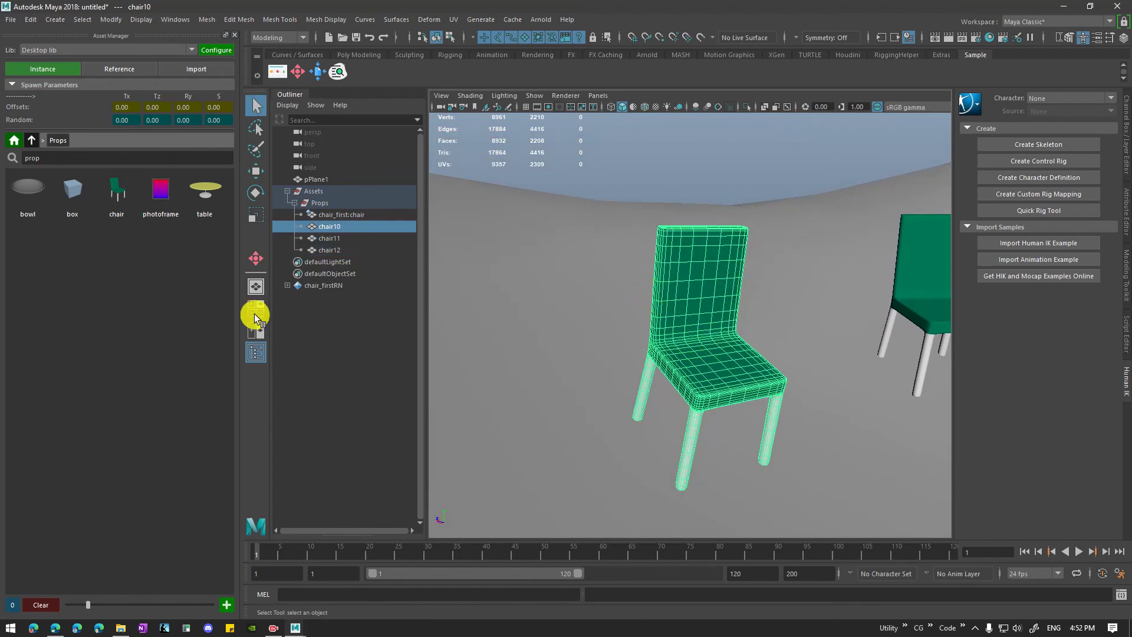
Open the source file of the chair asset from the library and view the model up close
{"action": "double_click", "coordinate": [116, 194]}
{"action": "scroll", "coordinate": [697, 312], "scroll_direction": "up", "scroll_amount": 5}
{"action": "left_click_drag", "start_coordinate": [636, 297], "coordinate": [681, 294], "text": "alt"}
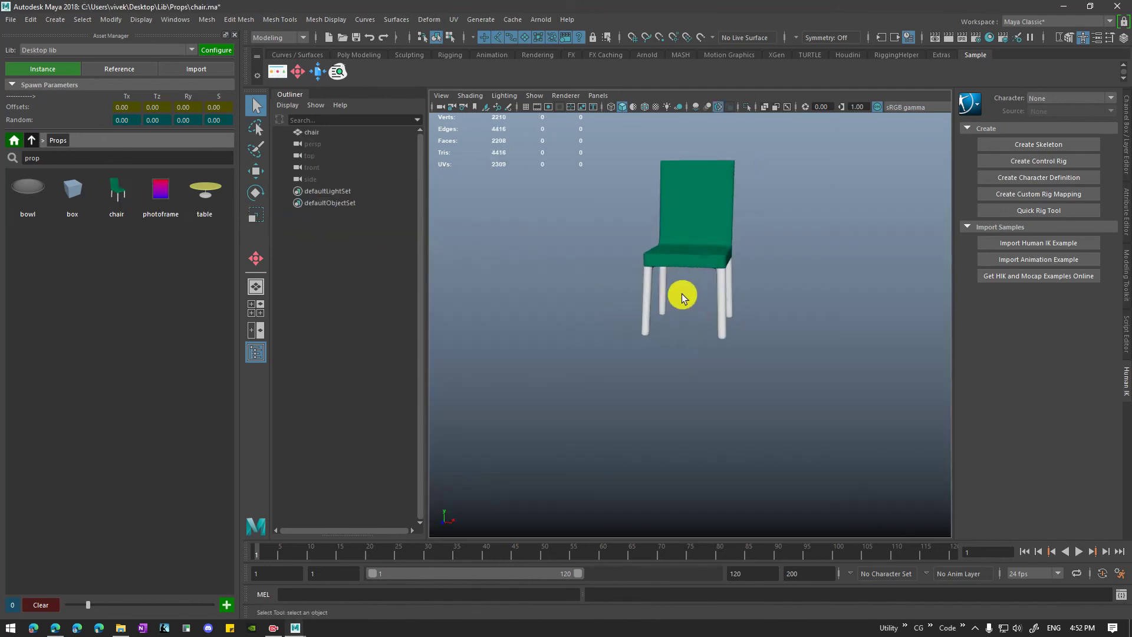
{"action": "middle_click_drag", "start_coordinate": [681, 294], "coordinate": [666, 364], "text": "alt"}
{"action": "scroll", "coordinate": [596, 354], "scroll_direction": "up", "scroll_amount": 3}
{"action": "left_click_drag", "start_coordinate": [596, 355], "coordinate": [673, 330], "text": "alt"}
Save the selected chair to its library file, collecting its textures to the file location
{"action": "left_click", "coordinate": [674, 330]}
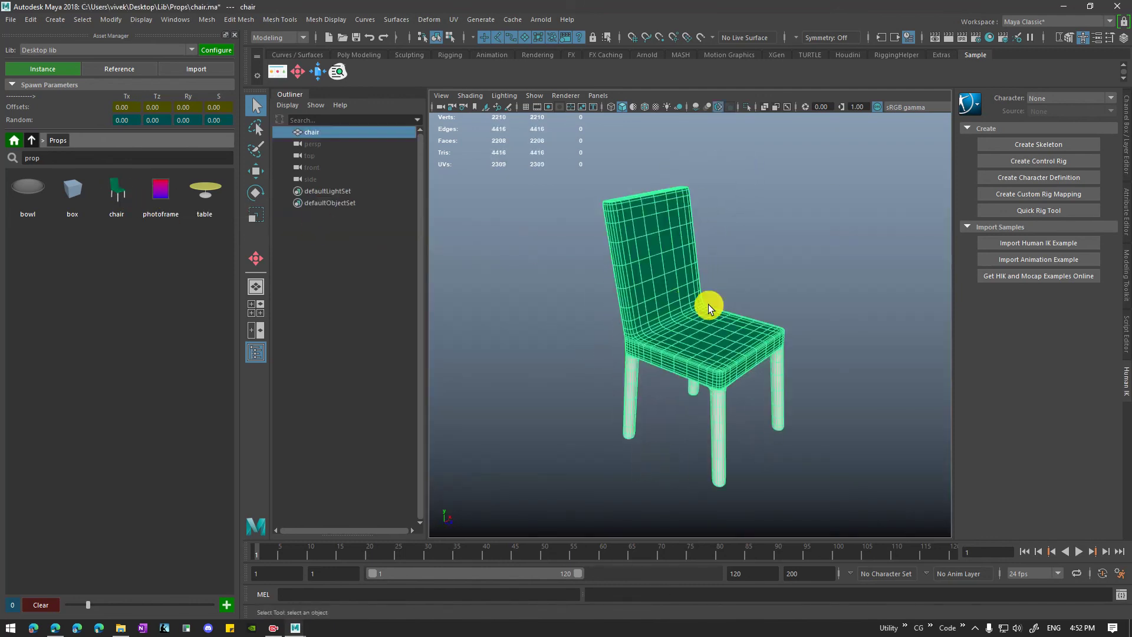
{"action": "left_click", "coordinate": [319, 75]}
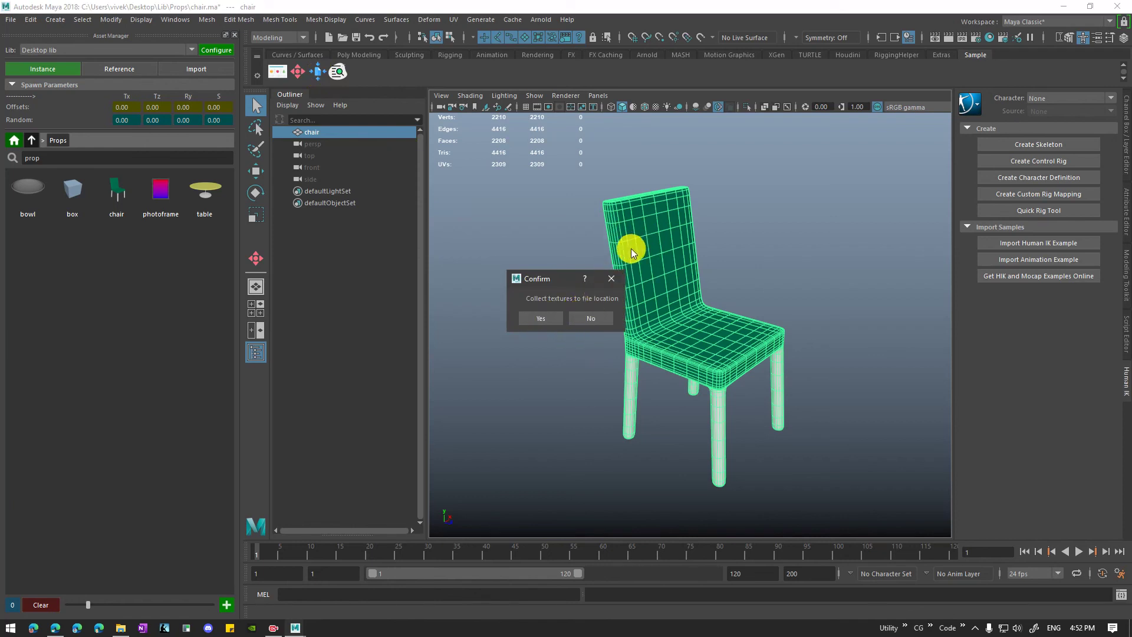
{"action": "left_click", "coordinate": [536, 317]}
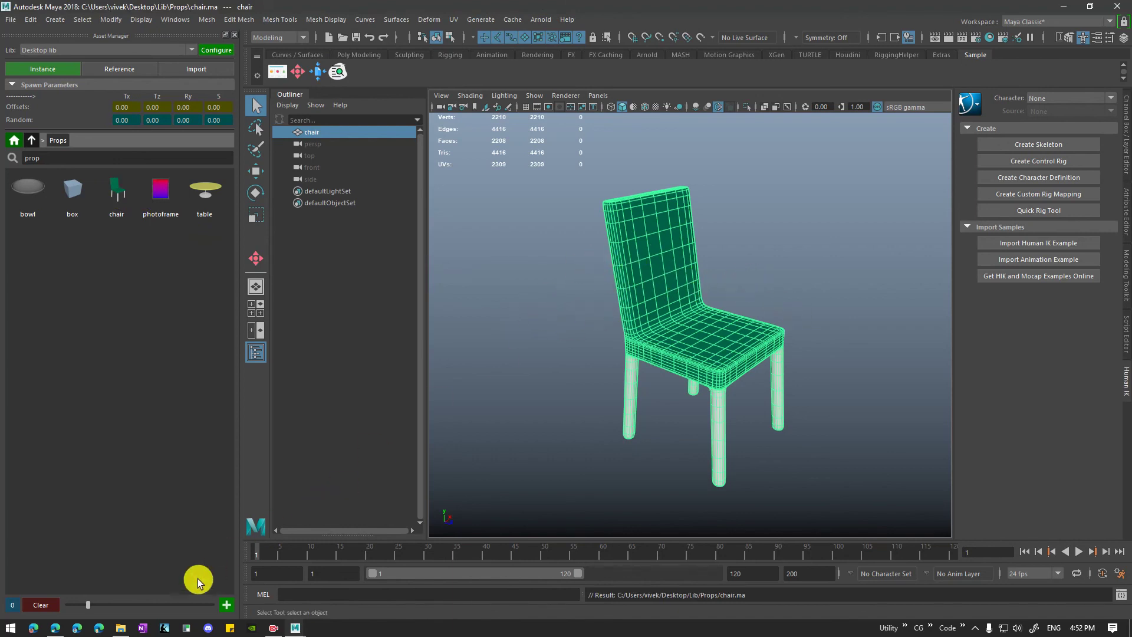
Check the Props folder in File Explorer for the .textures folder and asset files, close it and deselect the chair
{"action": "left_click", "coordinate": [121, 626]}
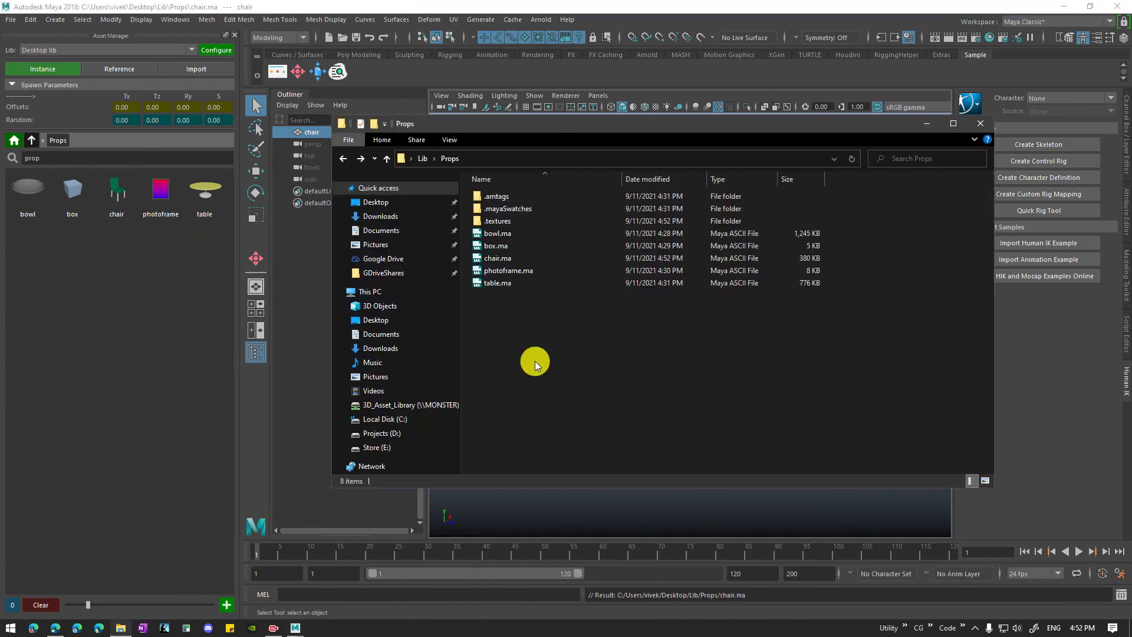
{"action": "double_click", "coordinate": [491, 221]}
{"action": "left_click", "coordinate": [441, 160]}
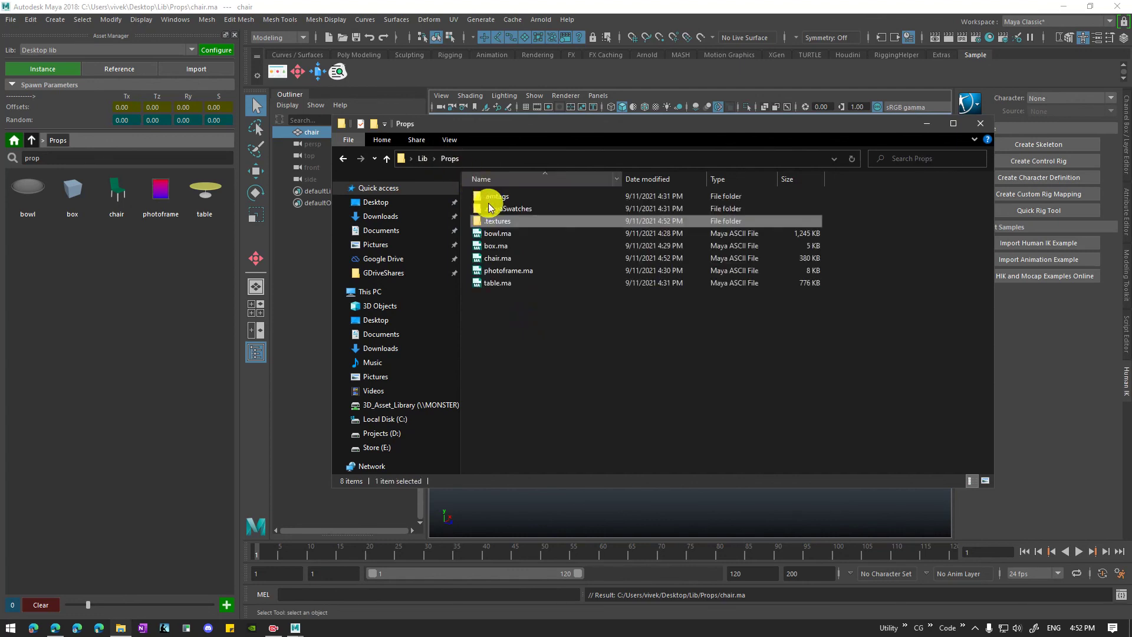
{"action": "left_click", "coordinate": [501, 284]}
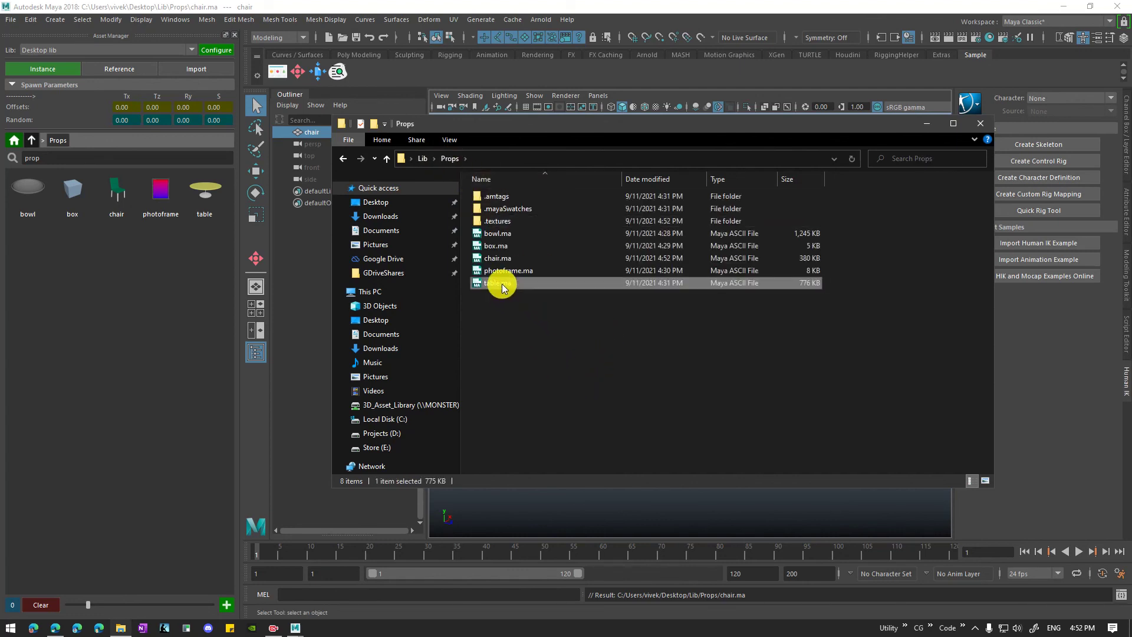
{"action": "left_click", "coordinate": [501, 270], "text": "ctrl"}
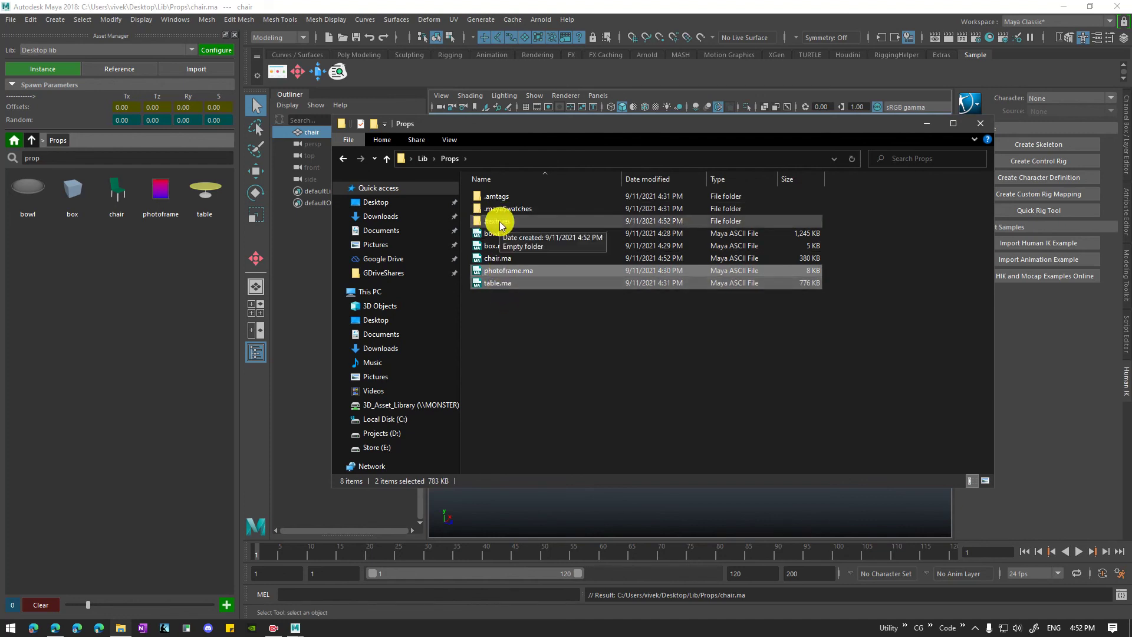
{"action": "left_click", "coordinate": [619, 315]}
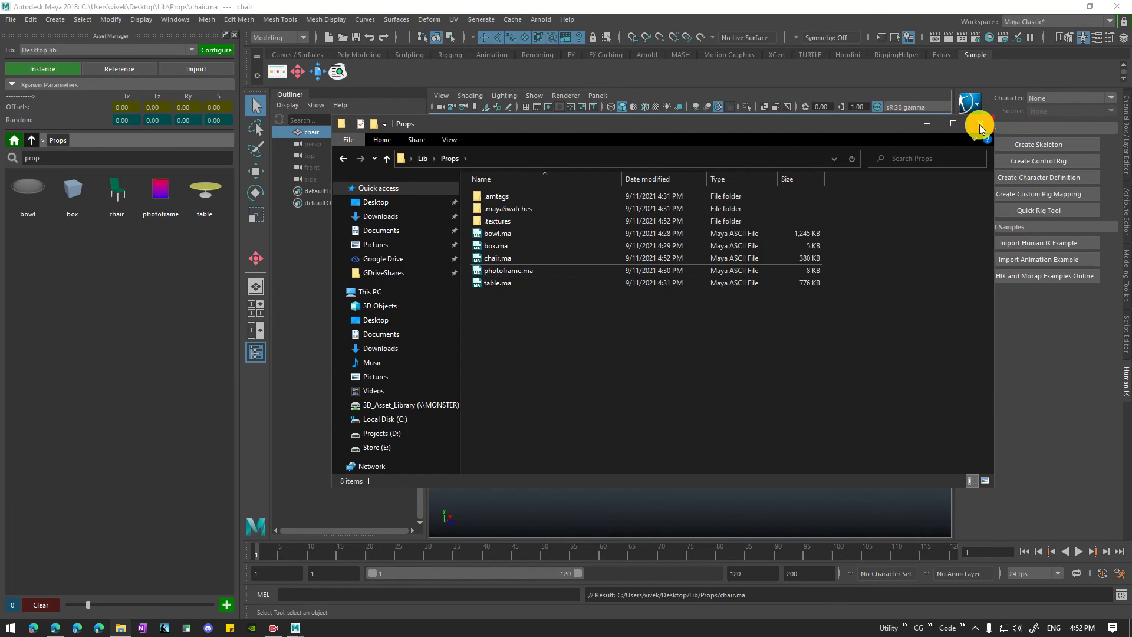
{"action": "left_click", "coordinate": [980, 124]}
{"action": "left_click", "coordinate": [767, 236]}
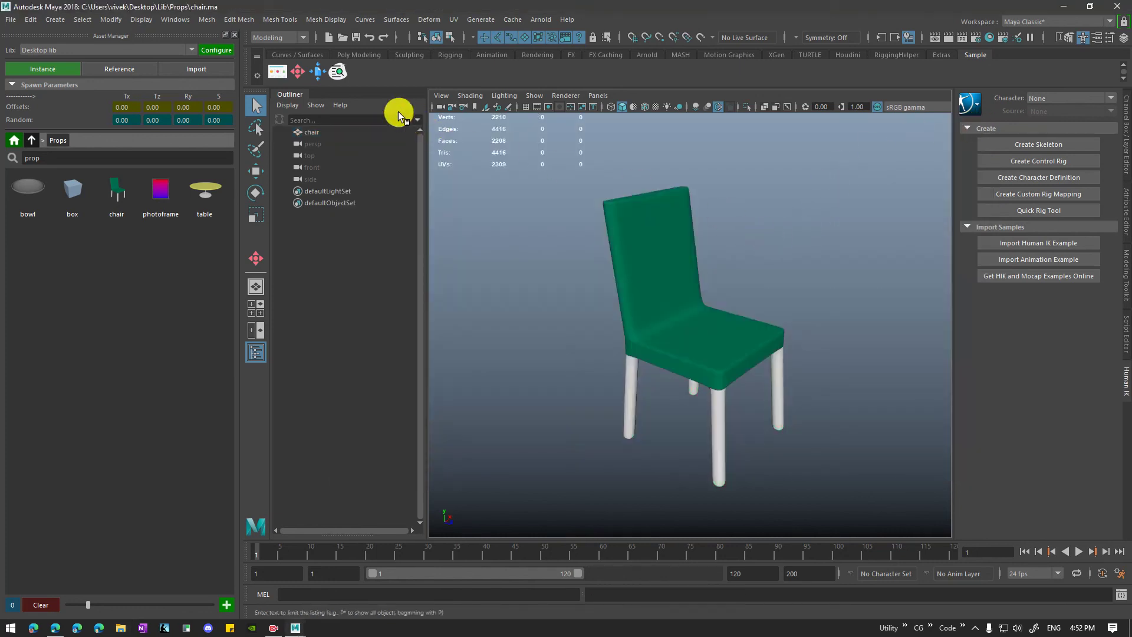
{"action": "left_click", "coordinate": [336, 72]}
{"action": "left_click_drag", "start_coordinate": [559, 260], "coordinate": [597, 286]}
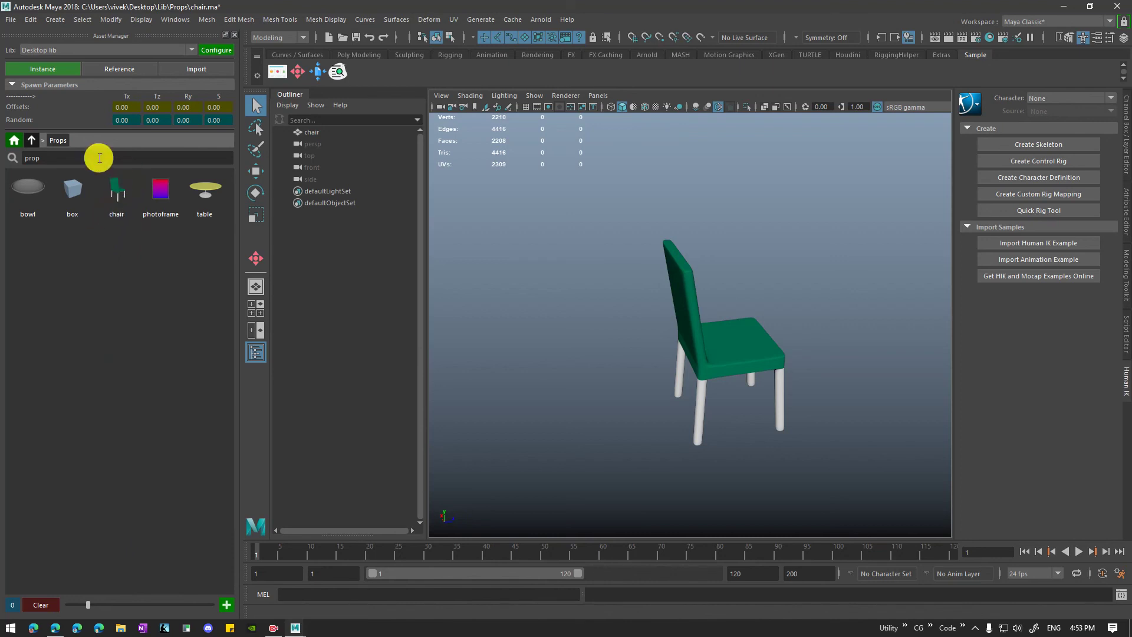
{"action": "left_click", "coordinate": [77, 158]}
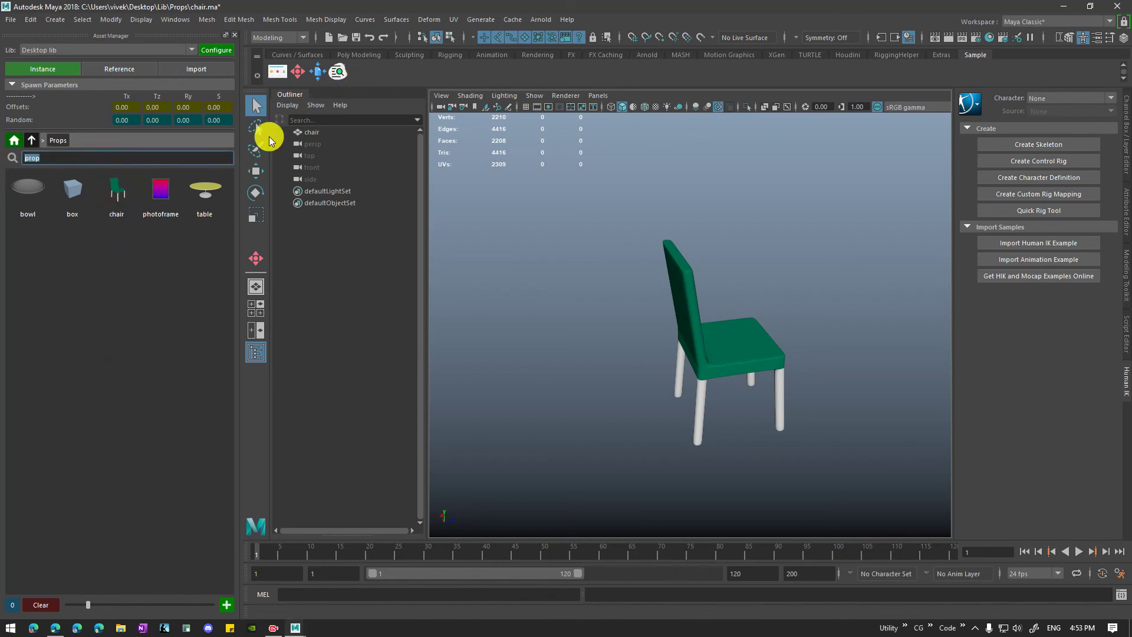
{"action": "left_click", "coordinate": [103, 51]}
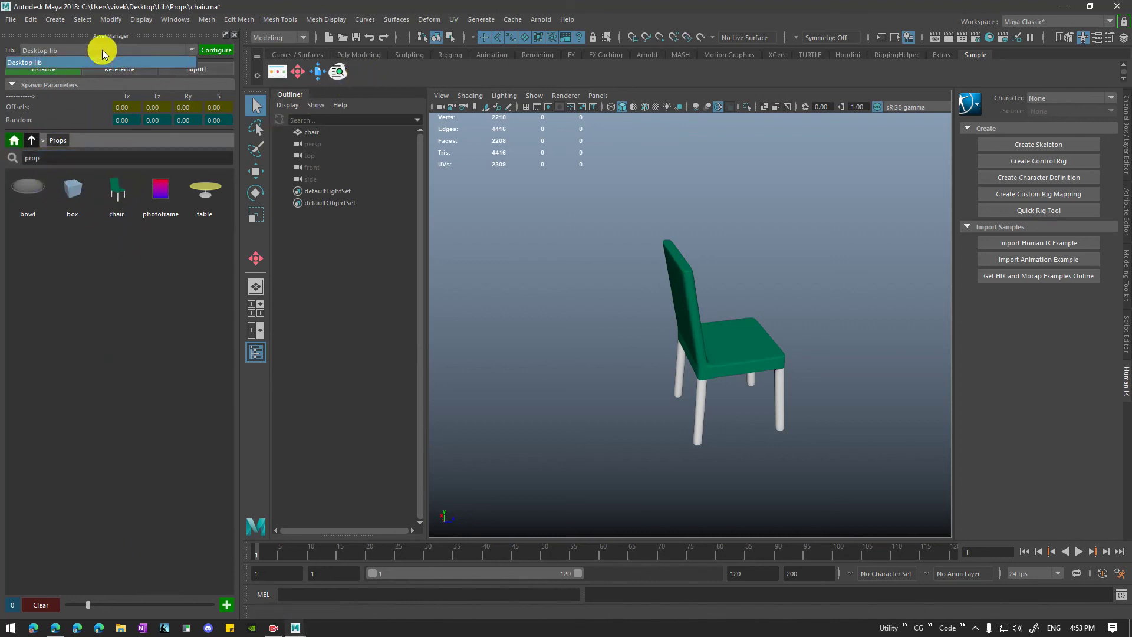
{"action": "left_click", "coordinate": [86, 54]}
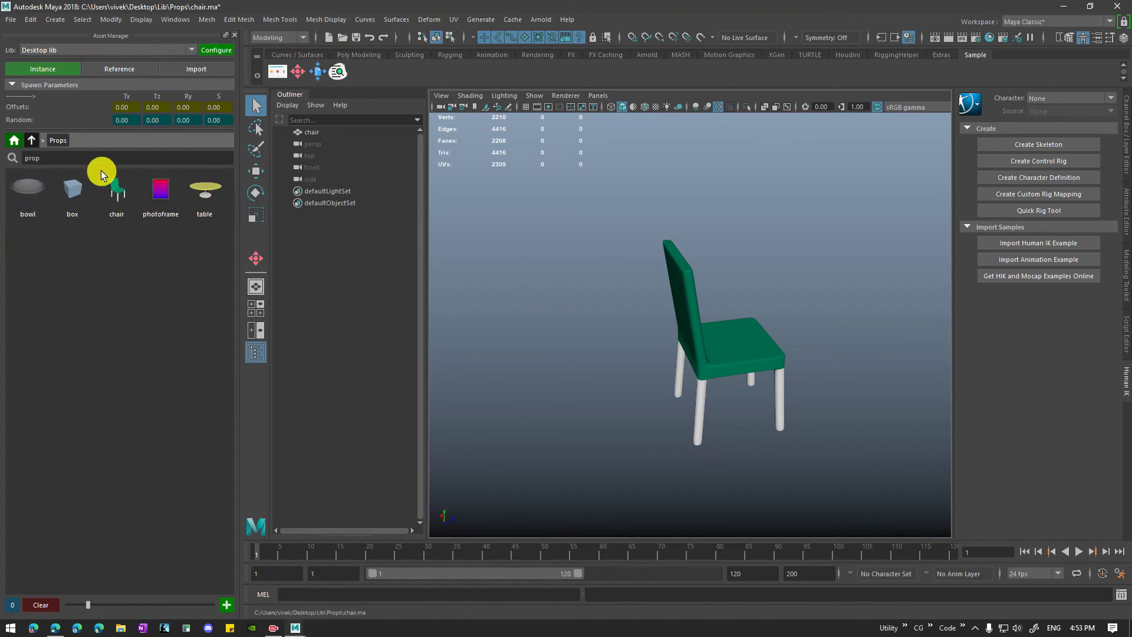
{"action": "double_click", "coordinate": [37, 158]}
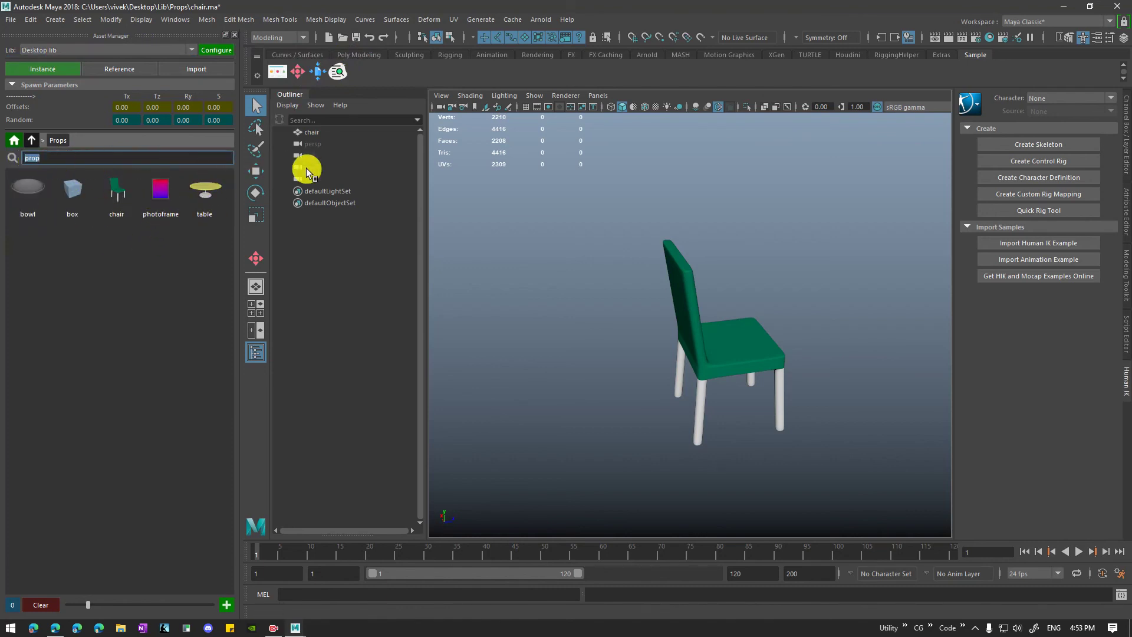
{"action": "left_click", "coordinate": [526, 207]}
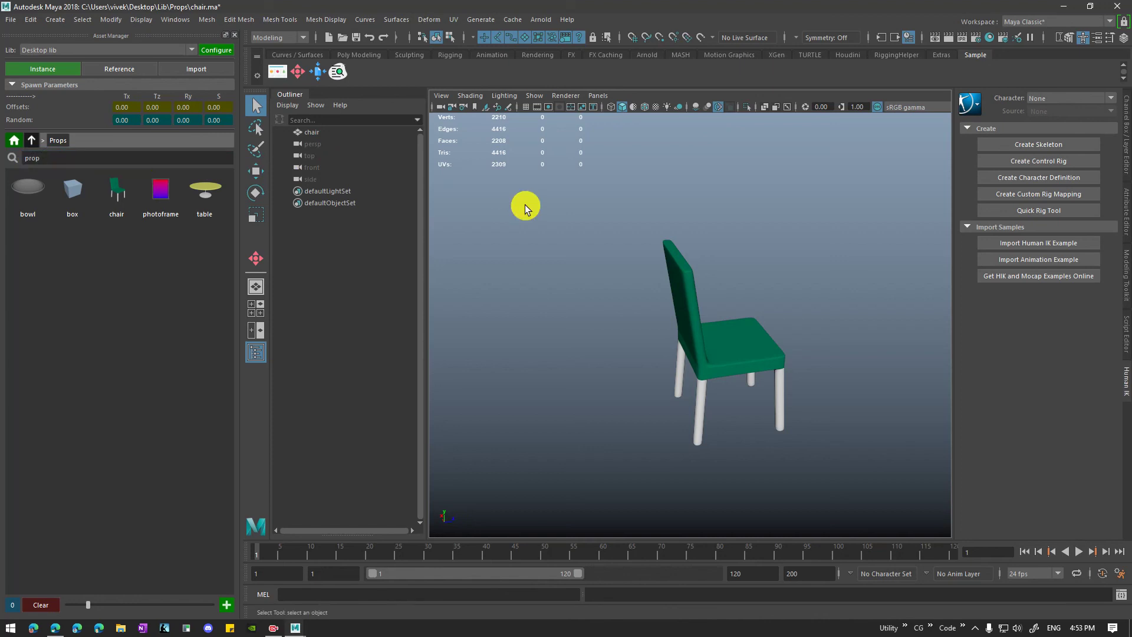